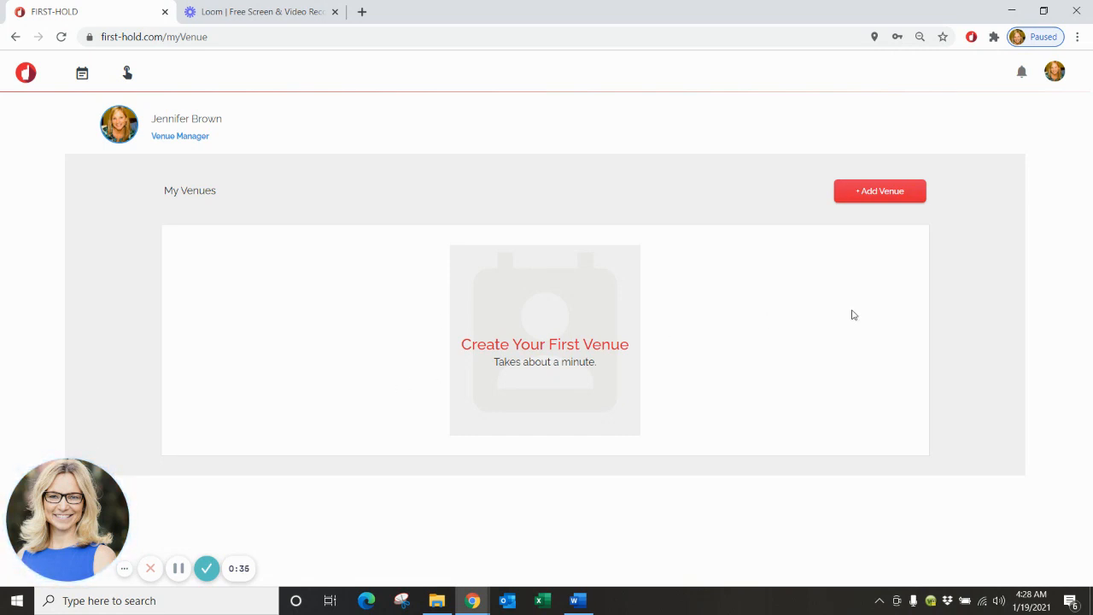
Start a new venue and enter the name The Fox Theater.
{"action": "left_click", "coordinate": [882, 191]}
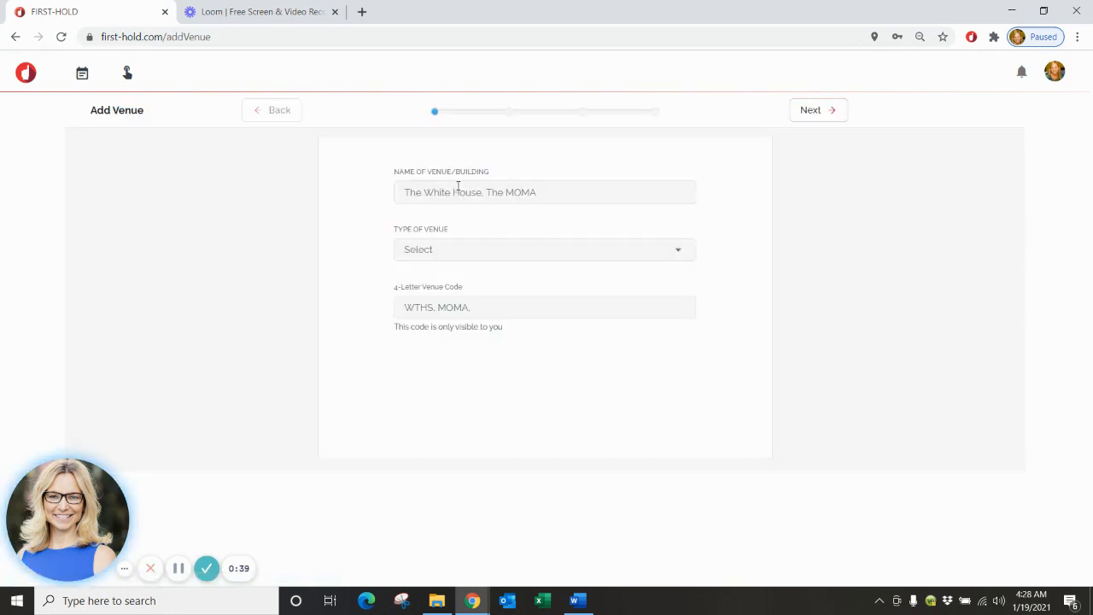
{"action": "left_click", "coordinate": [458, 186]}
{"action": "type", "text": "The Fox Theater"}
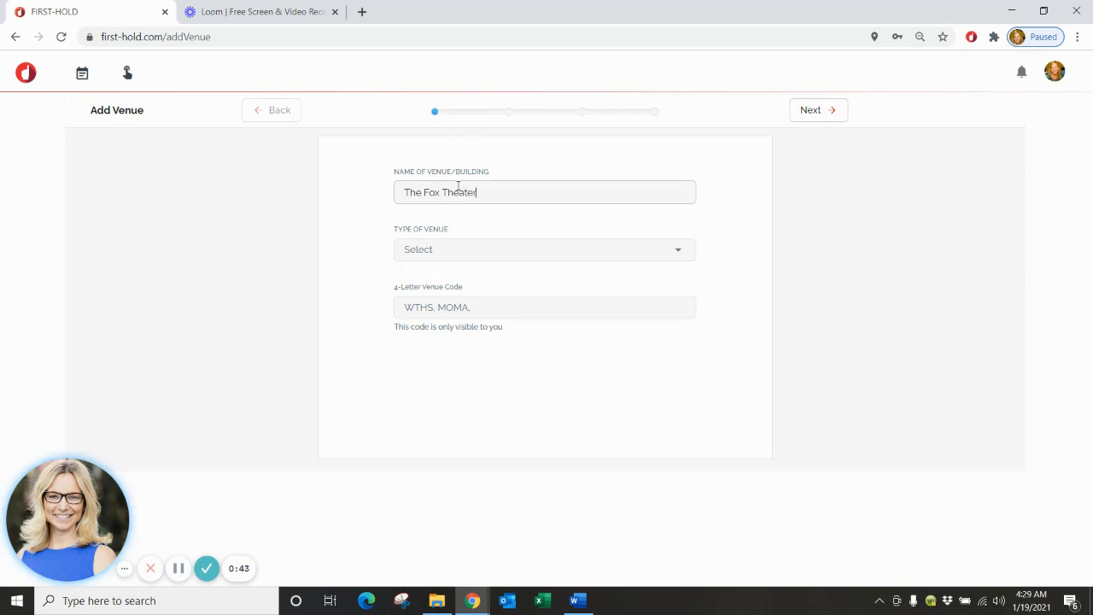
Set the venue type to Theater and the 4-letter code to FXTH.
{"action": "left_click", "coordinate": [466, 255]}
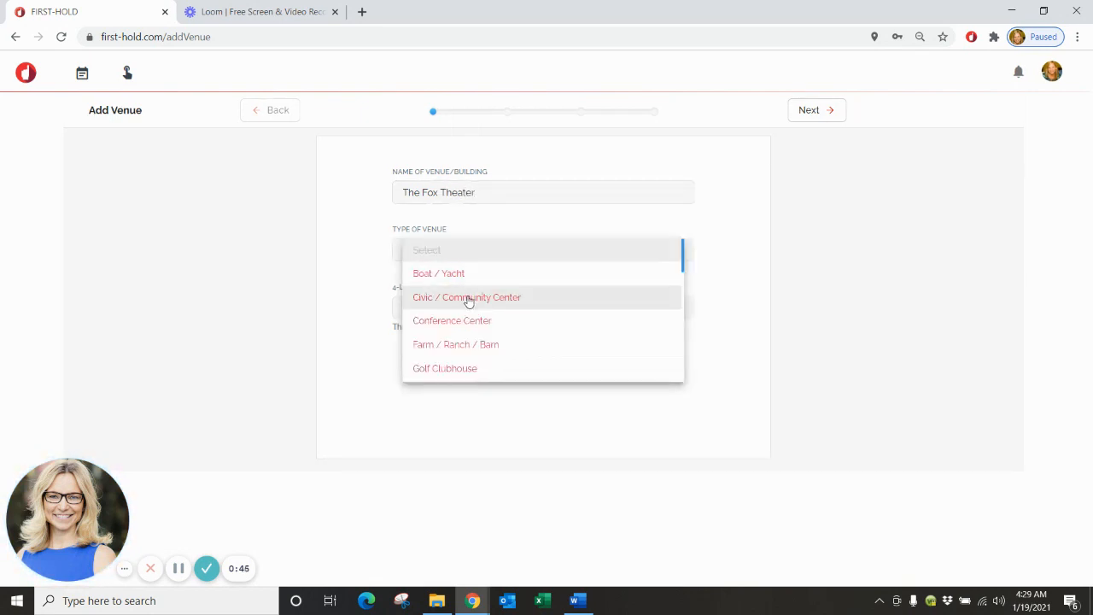
{"action": "scroll", "coordinate": [468, 299], "scroll_direction": "down", "scroll_amount": 1}
{"action": "scroll", "coordinate": [468, 299], "scroll_direction": "down", "scroll_amount": 2}
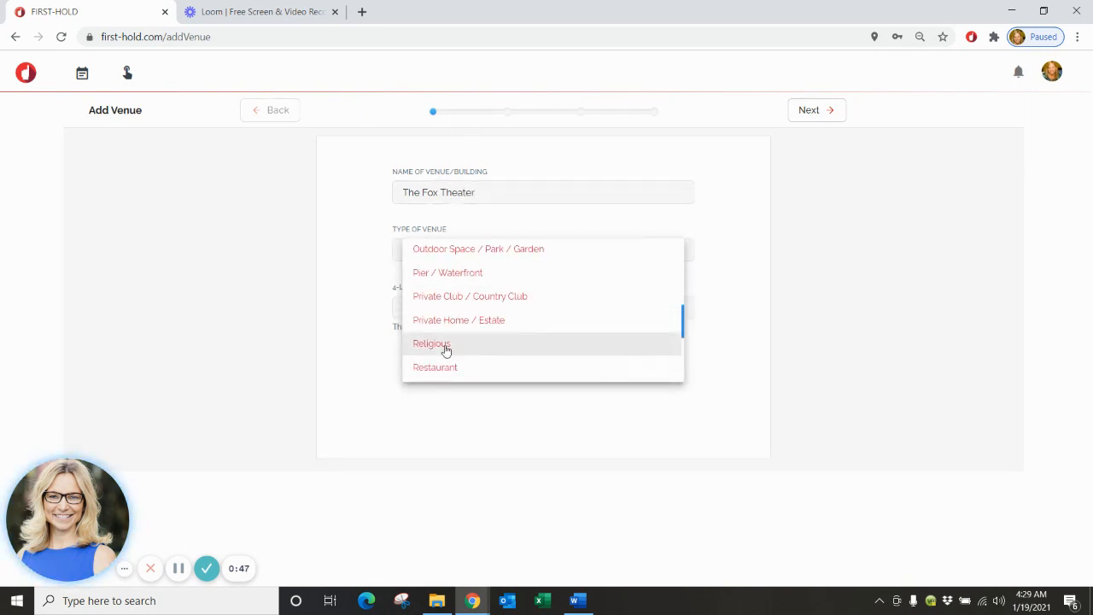
{"action": "scroll", "coordinate": [456, 364], "scroll_direction": "down", "scroll_amount": 1}
{"action": "left_click", "coordinate": [452, 369]}
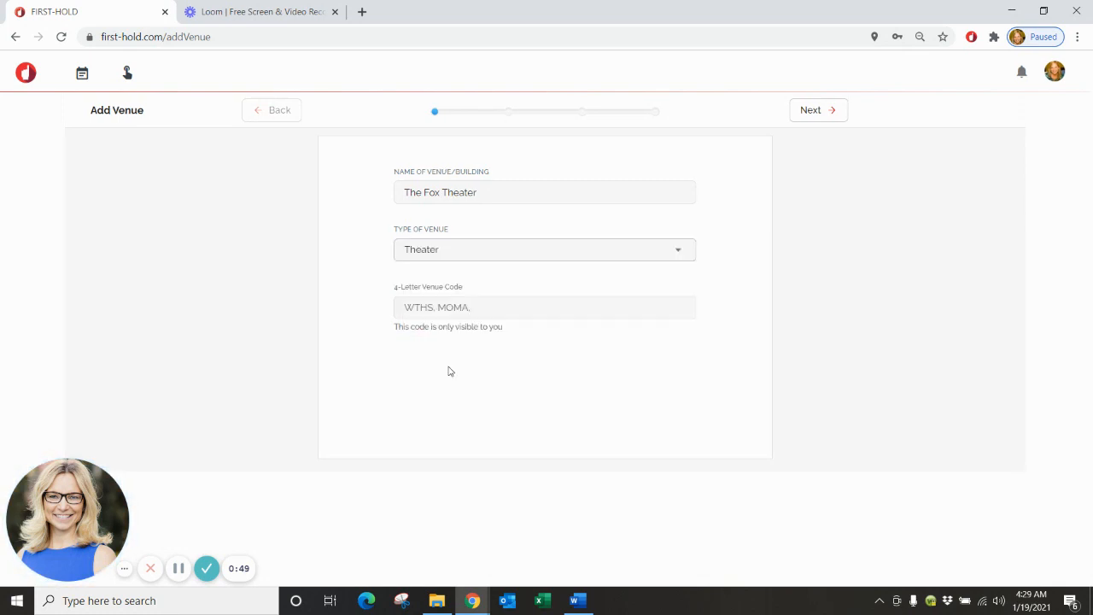
{"action": "left_click", "coordinate": [502, 308]}
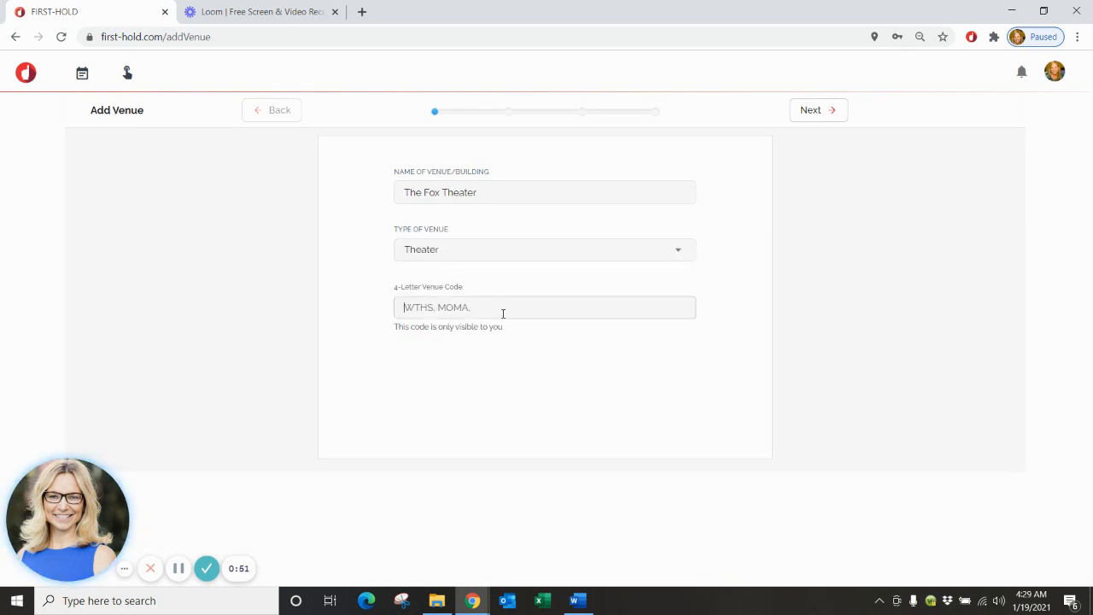
{"action": "type", "text": "FXTH"}
Enter the address 123 Main Street with San Francisco as the city.
{"action": "left_click", "coordinate": [811, 110]}
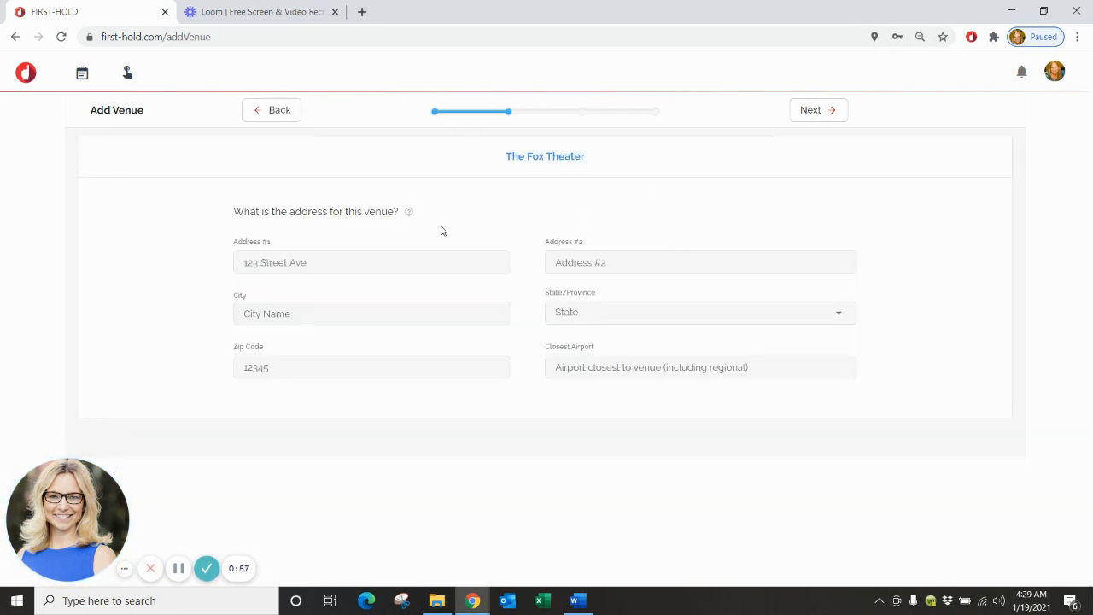
{"action": "left_click", "coordinate": [351, 266]}
{"action": "type", "text": "123 Main "}
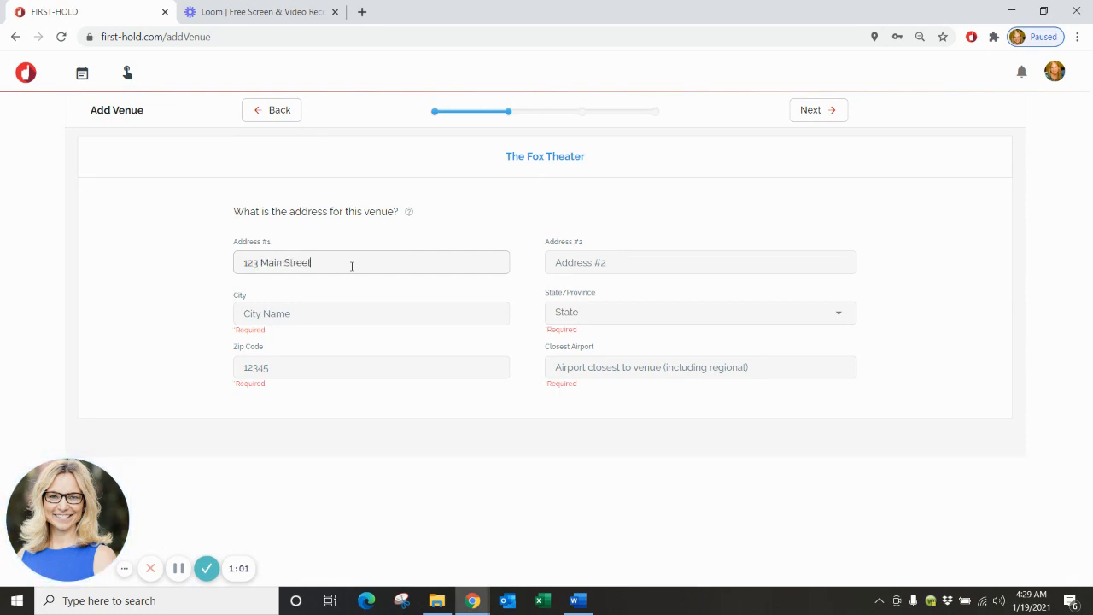
{"action": "type", "text": "Street"}
{"action": "key", "text": "Tab"}
{"action": "key", "text": "Tab"}
{"action": "type", "text": "San Fran"}
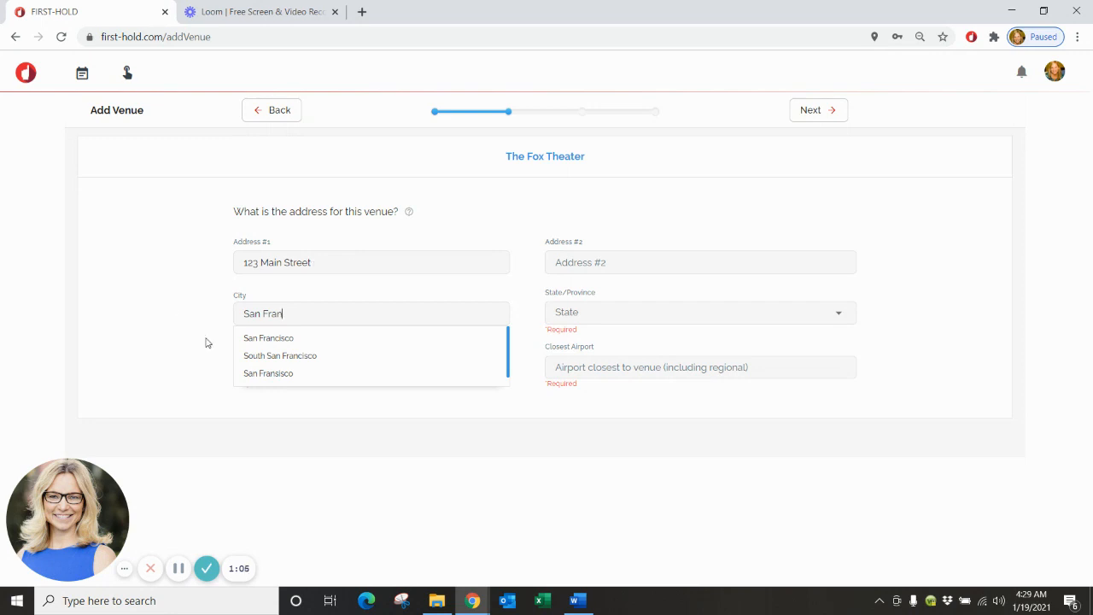
{"action": "left_click", "coordinate": [271, 339]}
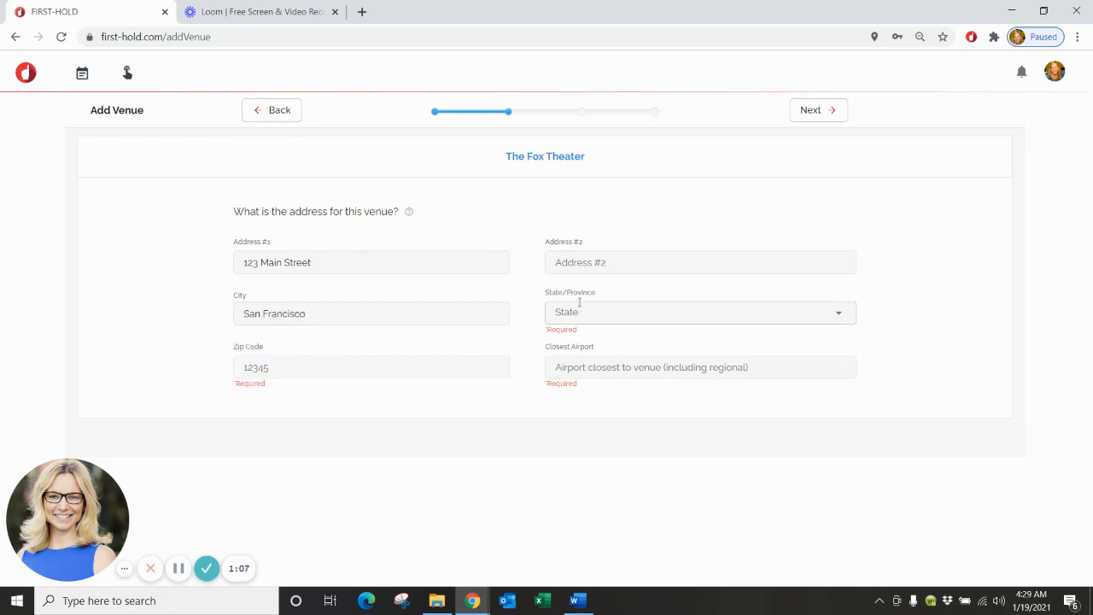
Set state California, zip 94507 and closest airport San Francisco, CA.
{"action": "left_click", "coordinate": [578, 318]}
{"action": "scroll", "coordinate": [575, 325], "scroll_direction": "down", "scroll_amount": 2}
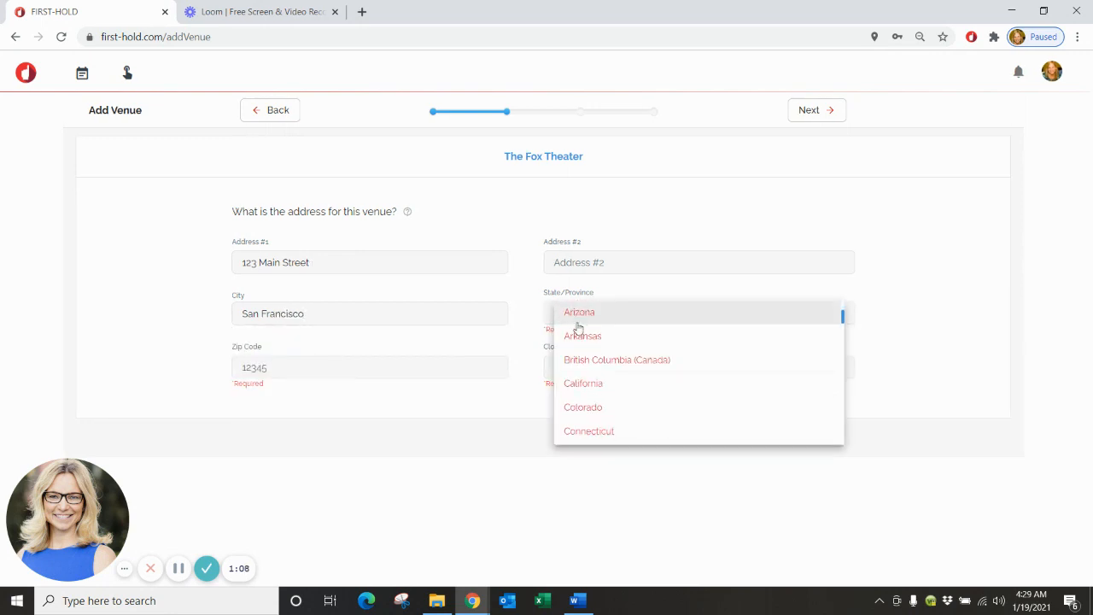
{"action": "left_click", "coordinate": [593, 385]}
{"action": "left_click", "coordinate": [378, 367]}
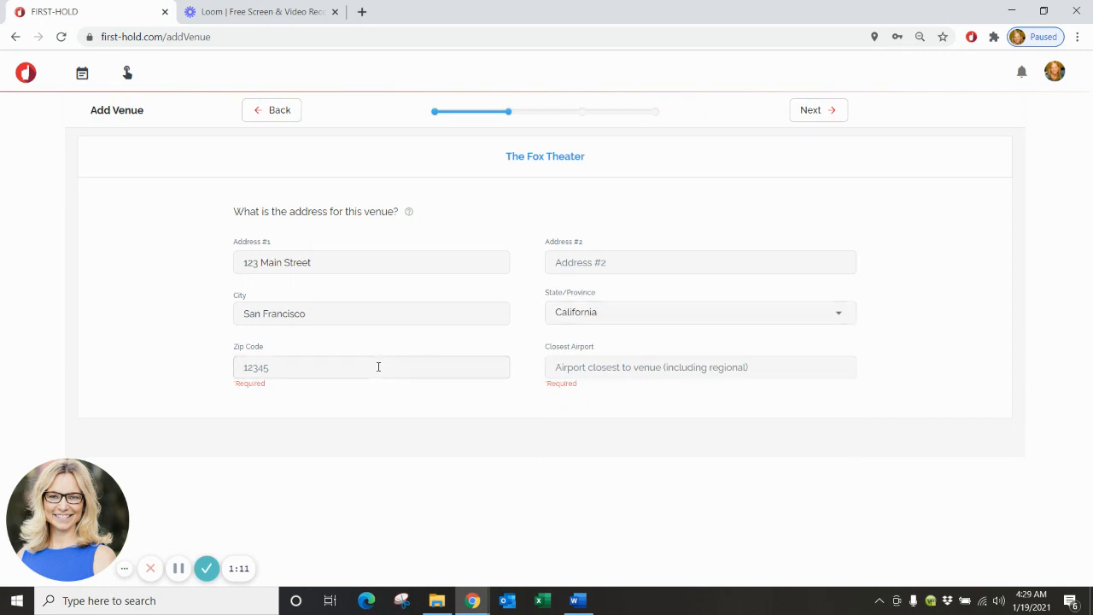
{"action": "type", "text": "94507"}
{"action": "left_click", "coordinate": [660, 374]}
{"action": "type", "text": "San Fr"}
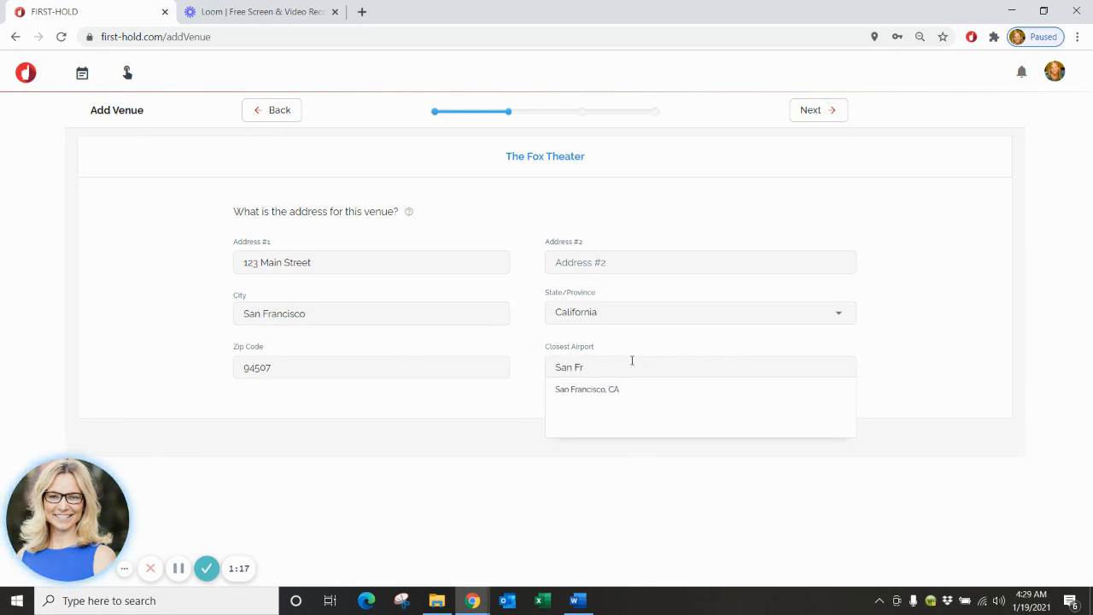
{"action": "left_click", "coordinate": [595, 391]}
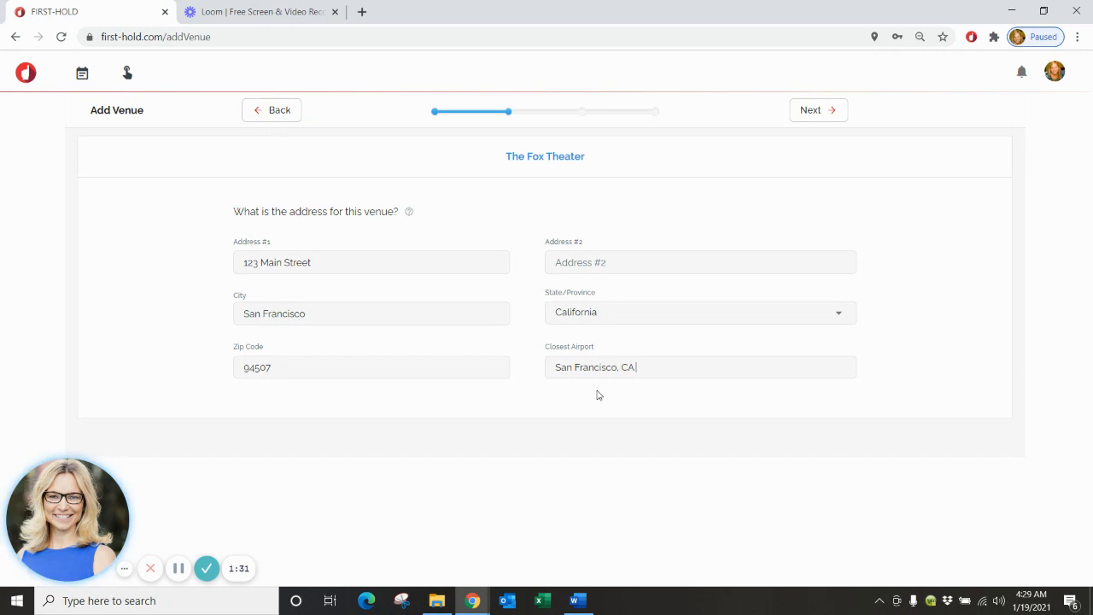
{"action": "left_click", "coordinate": [812, 112]}
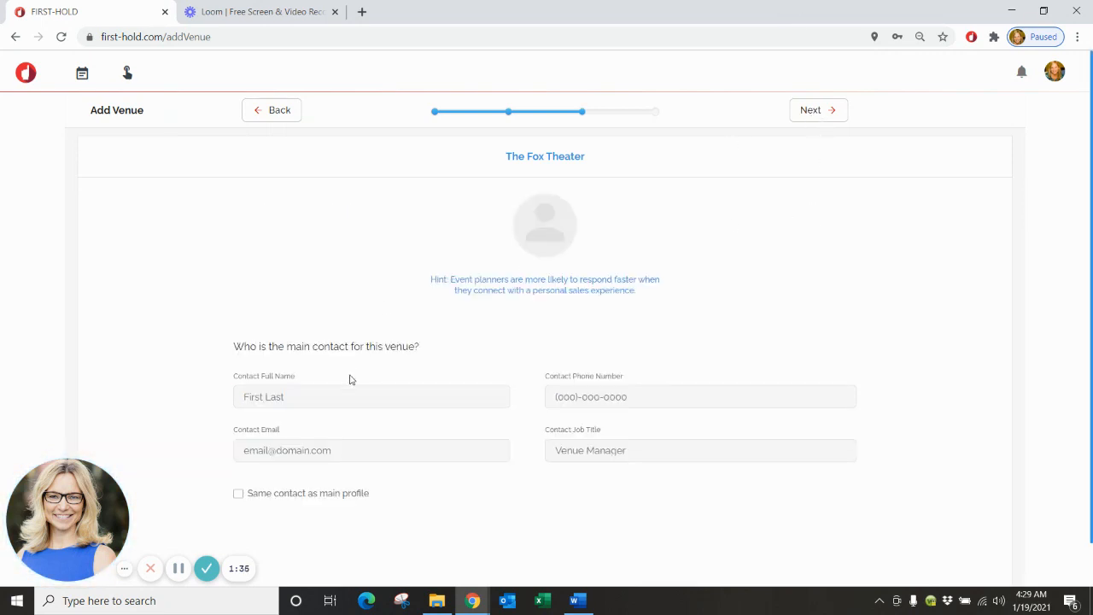
Enter the contact's full name, phone number, e-mail and job title Director of Sales.
{"action": "left_click", "coordinate": [363, 398]}
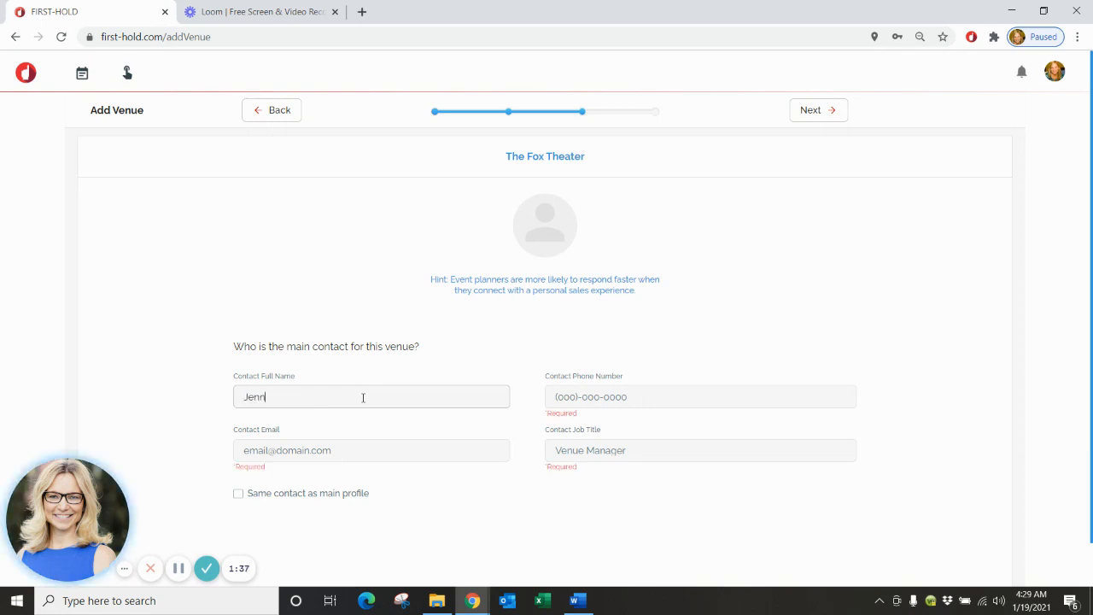
{"action": "key", "text": "Tab"}
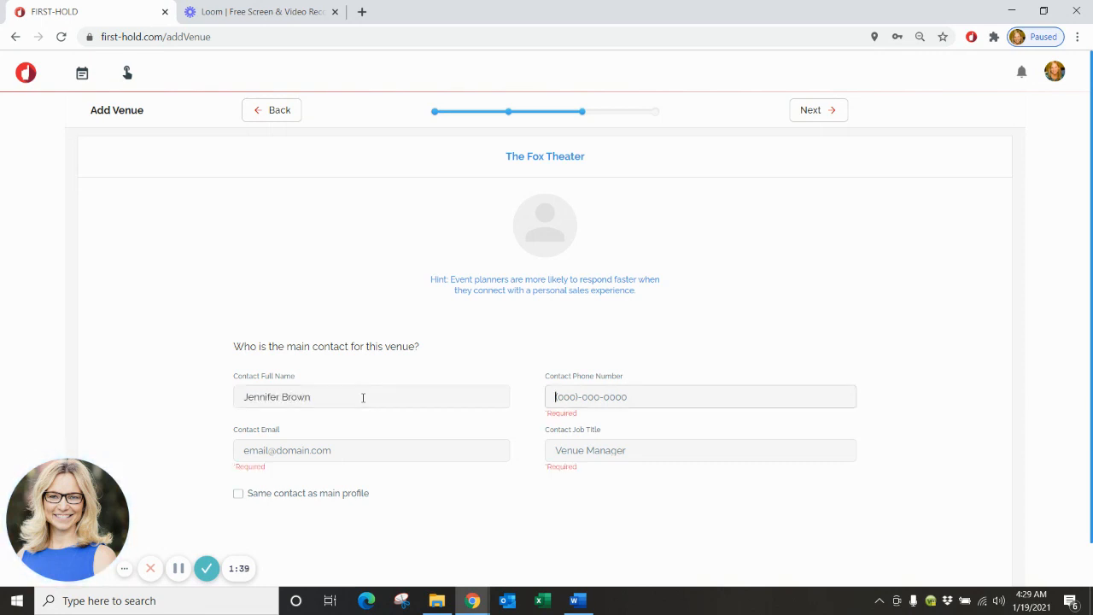
{"action": "type", "text": "555) 555-5555"}
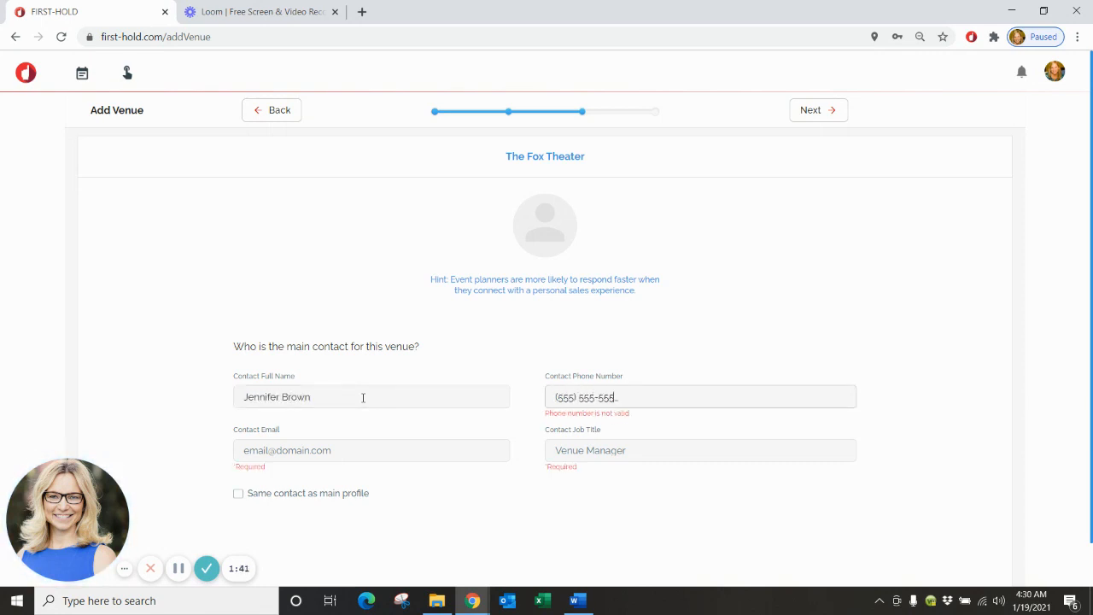
{"action": "left_click", "coordinate": [266, 449]}
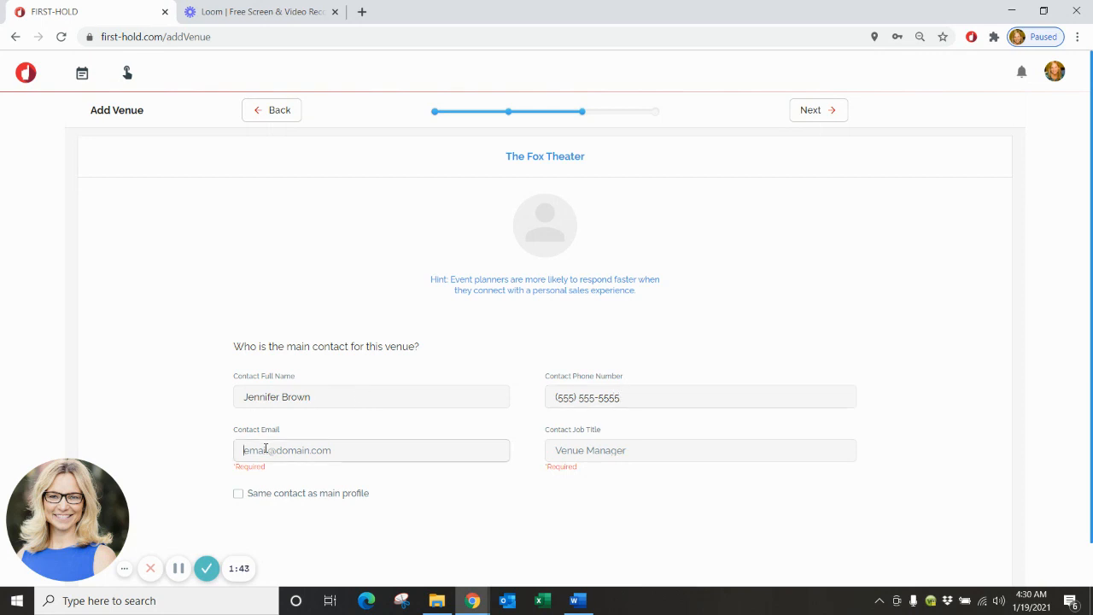
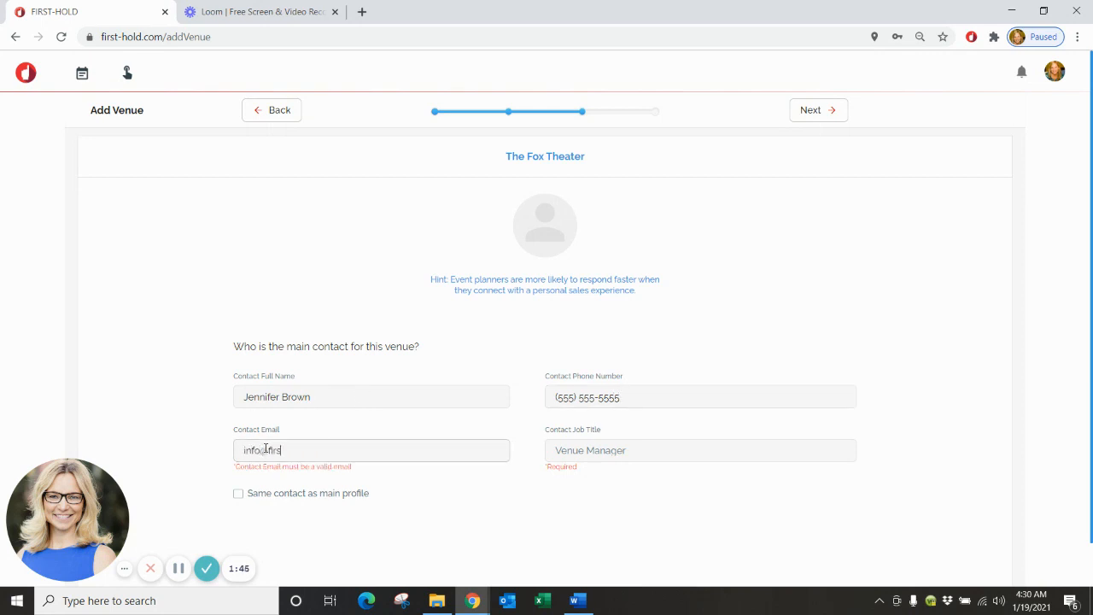
{"action": "key", "text": "Tab"}
{"action": "type", "text": "Dir"}
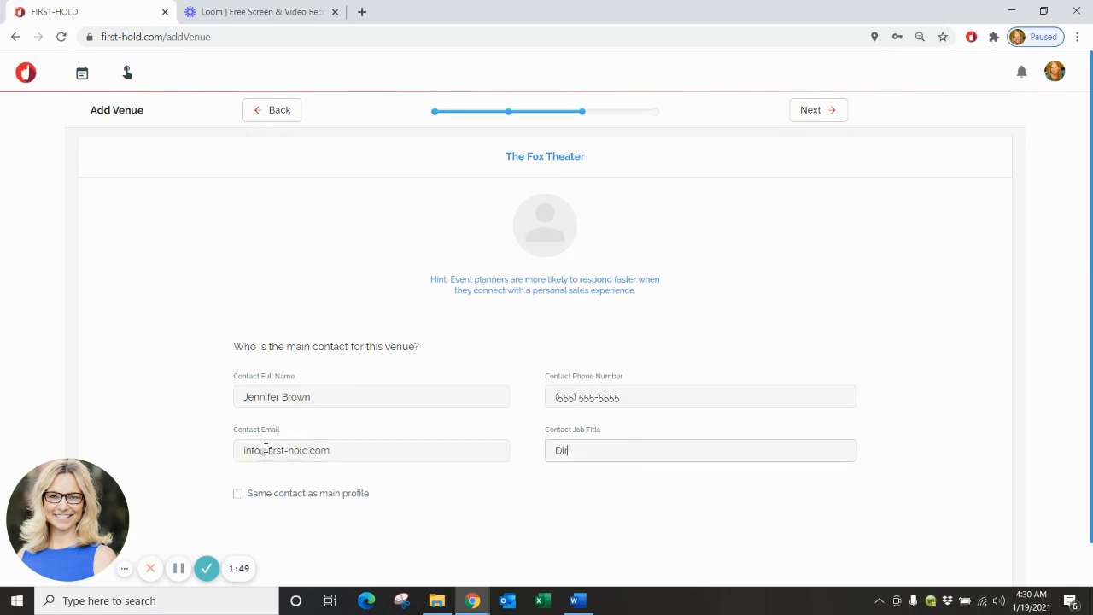
{"action": "type", "text": "ector of Sales"}
Upload the headshot image as the contact's profile photo.
{"action": "mouse_move", "coordinate": [551, 261]}
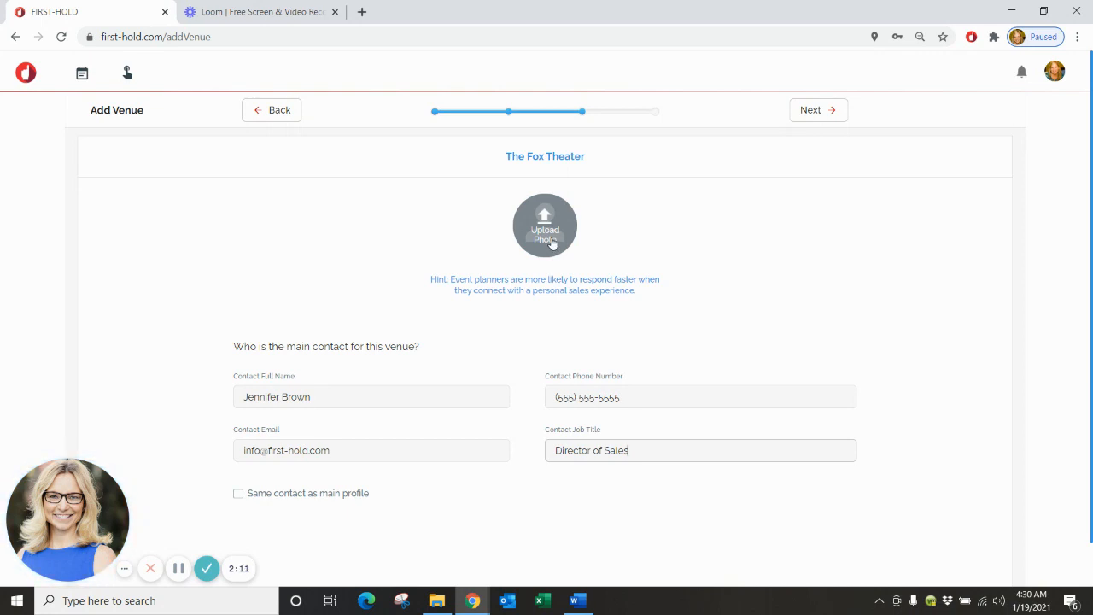
{"action": "left_click", "coordinate": [552, 243]}
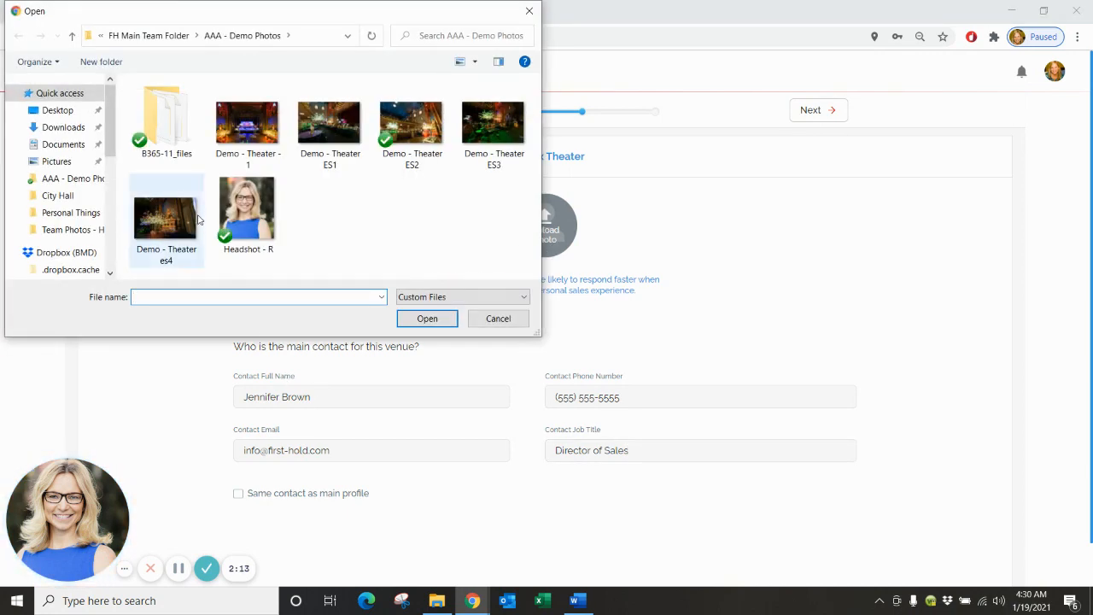
{"action": "left_click", "coordinate": [234, 209]}
{"action": "left_click", "coordinate": [417, 318]}
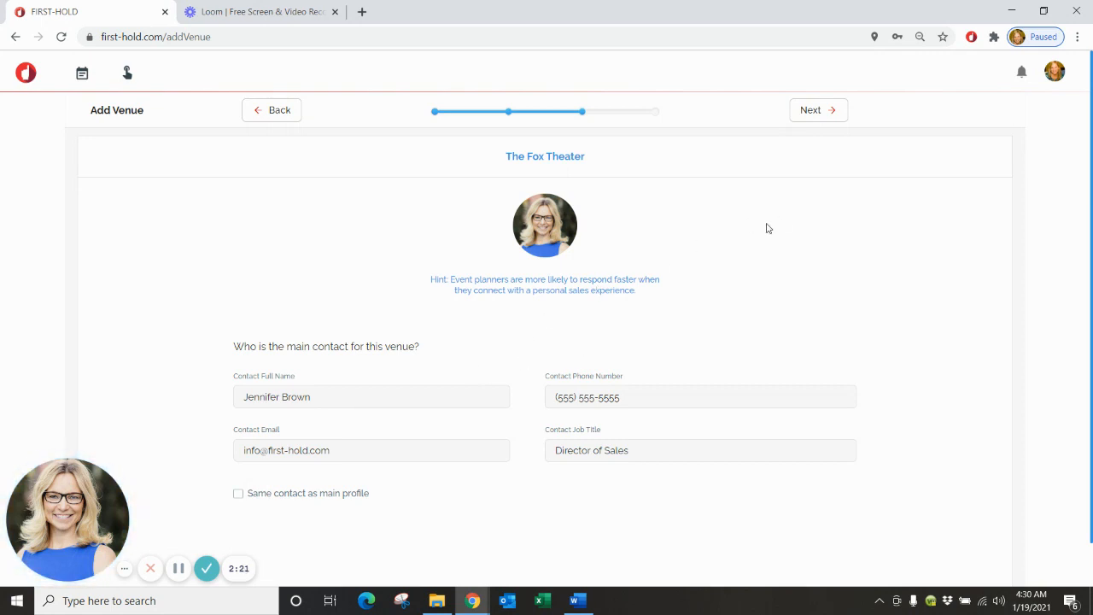
Upload and crop the Demo - Theater - 1 image as the main venue profile photo.
{"action": "left_click", "coordinate": [814, 115]}
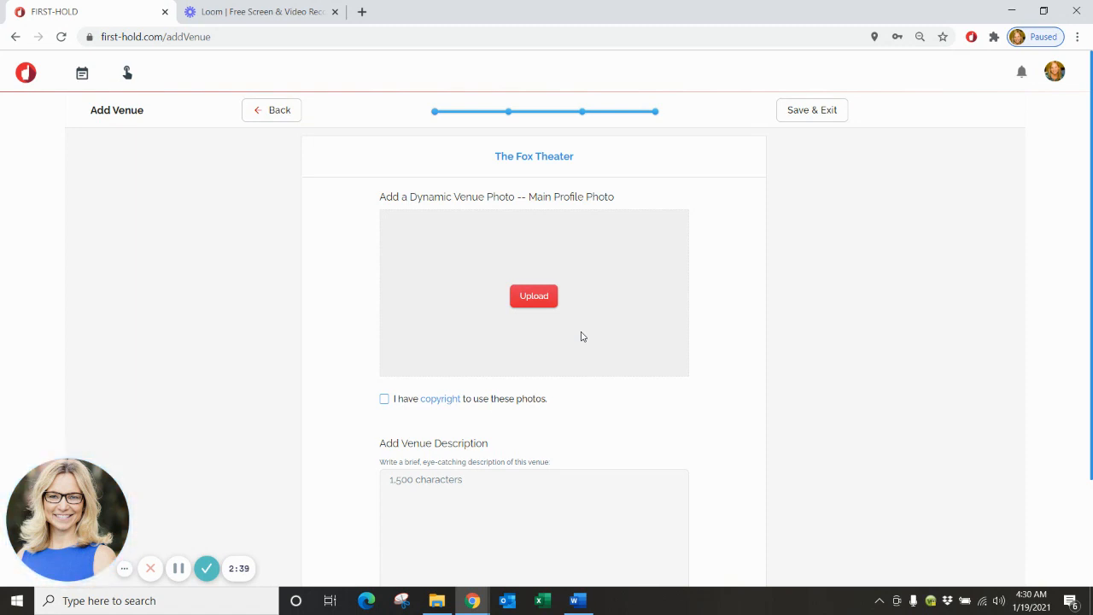
{"action": "left_click", "coordinate": [538, 300]}
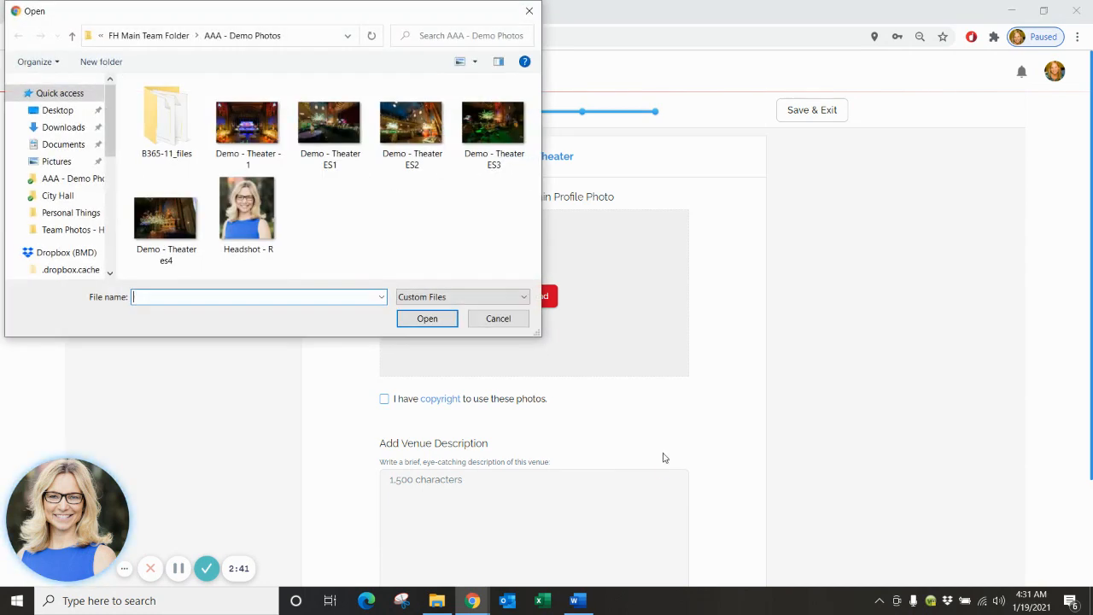
{"action": "left_click", "coordinate": [247, 122]}
{"action": "left_click", "coordinate": [425, 320]}
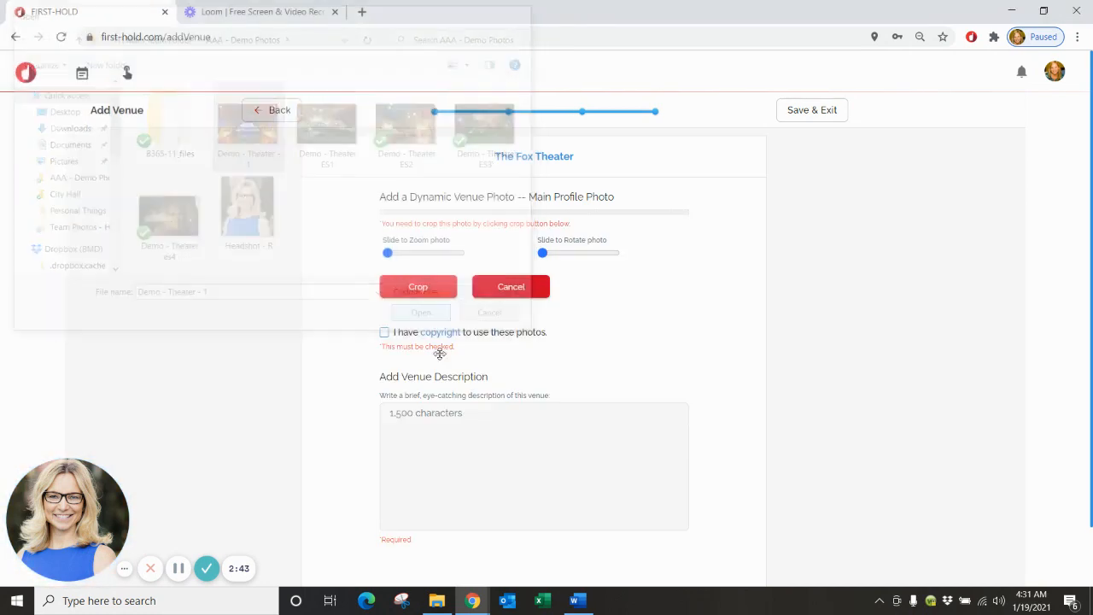
{"action": "mouse_move", "coordinate": [550, 345]}
{"action": "left_mouse_down"}
{"action": "mouse_move", "coordinate": [553, 312]}
{"action": "mouse_move", "coordinate": [555, 324]}
{"action": "left_mouse_up"}
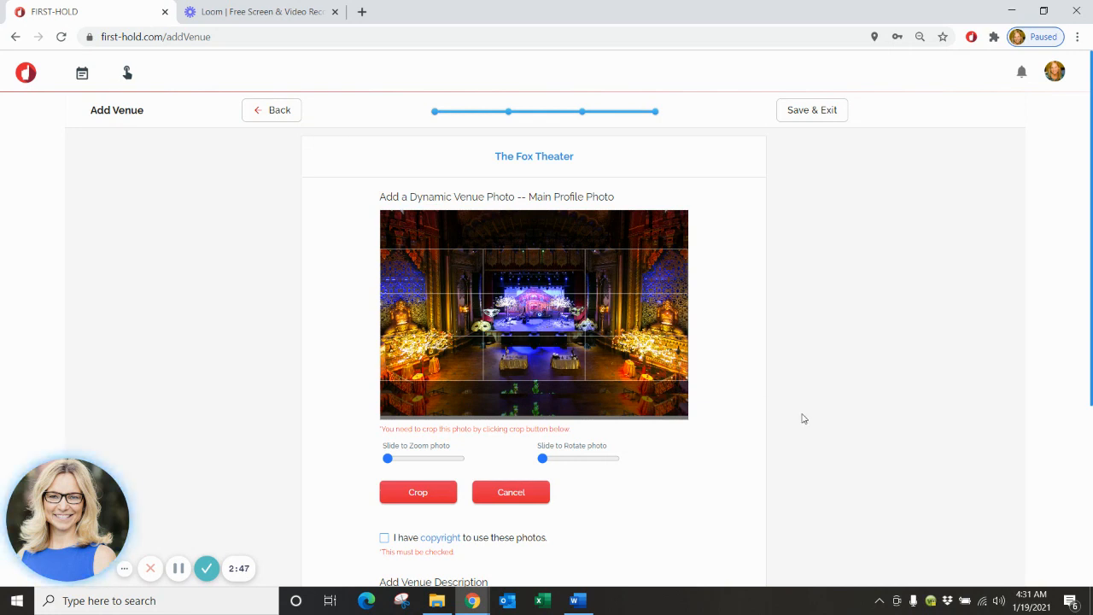
{"action": "scroll", "coordinate": [741, 465], "scroll_direction": "down", "scroll_amount": 1}
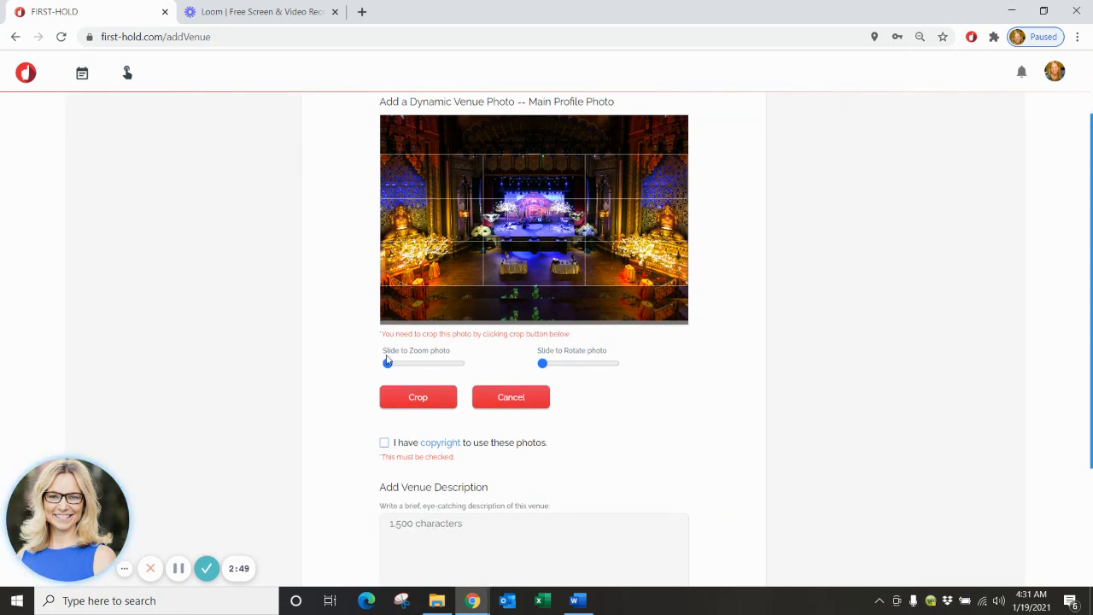
{"action": "left_click", "coordinate": [422, 401]}
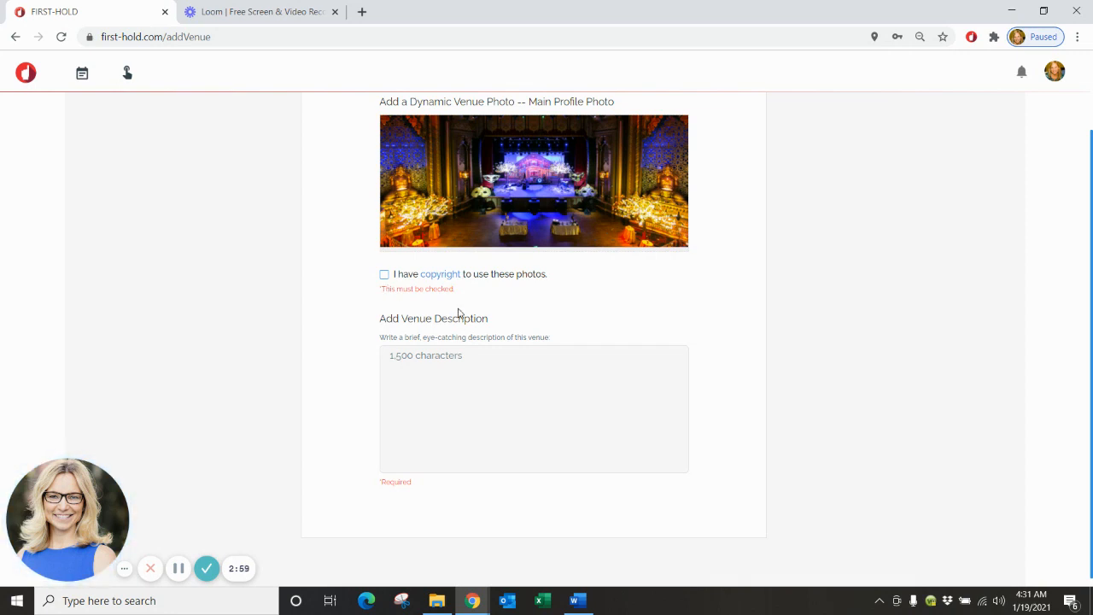
Confirm photo copyright, copy the Fox Theater history from Word, and return to the description box.
{"action": "left_click", "coordinate": [384, 275]}
{"action": "left_click", "coordinate": [574, 601]}
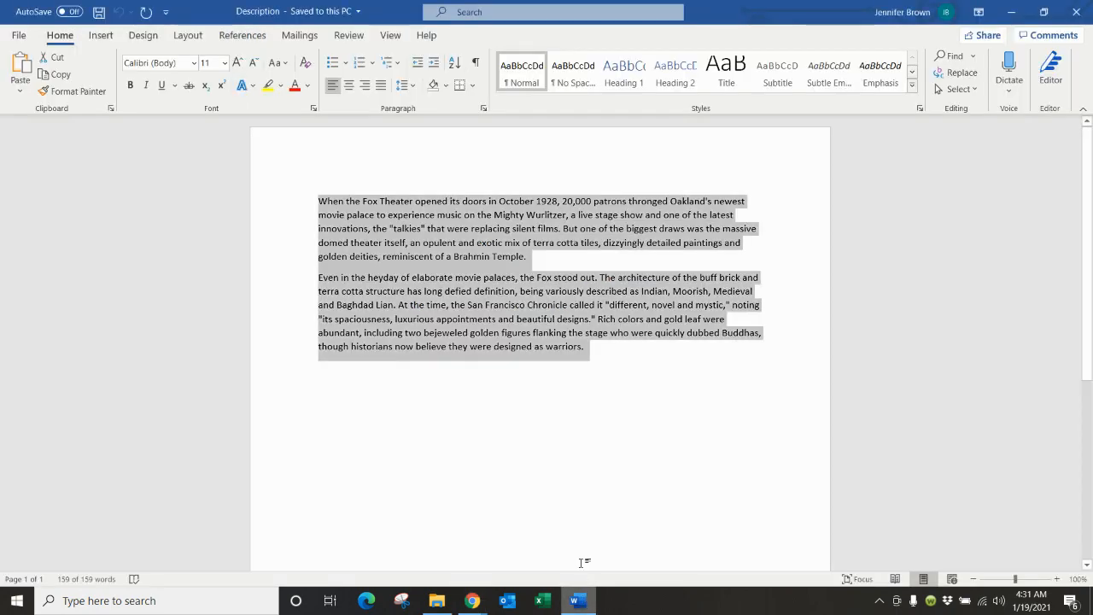
{"action": "right_click", "coordinate": [547, 340]}
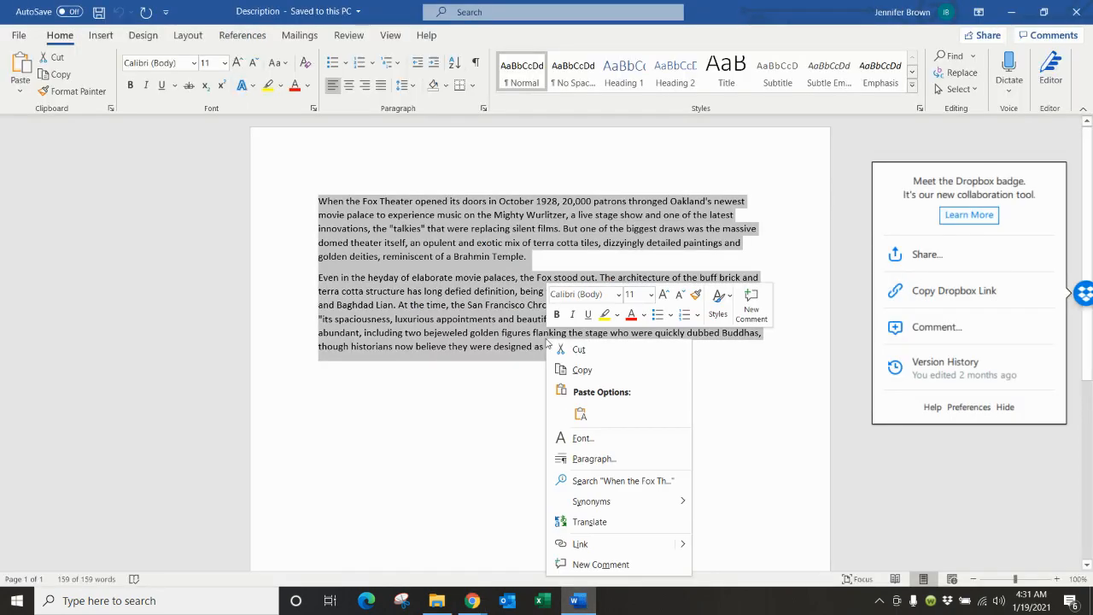
{"action": "left_click", "coordinate": [580, 371]}
{"action": "left_click", "coordinate": [472, 601]}
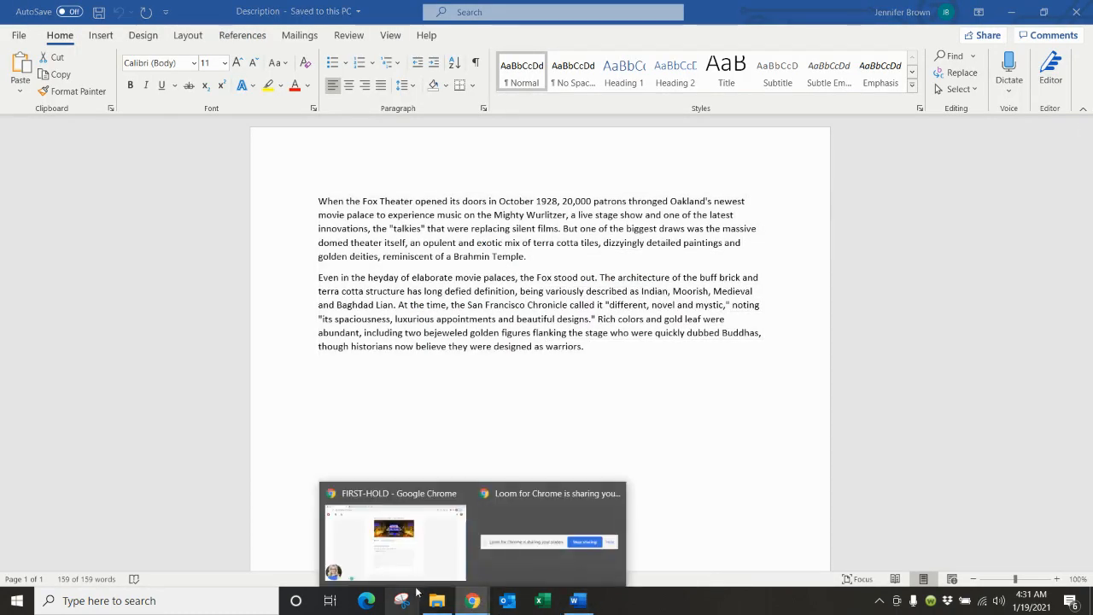
{"action": "left_click", "coordinate": [423, 568]}
{"action": "left_click", "coordinate": [448, 365]}
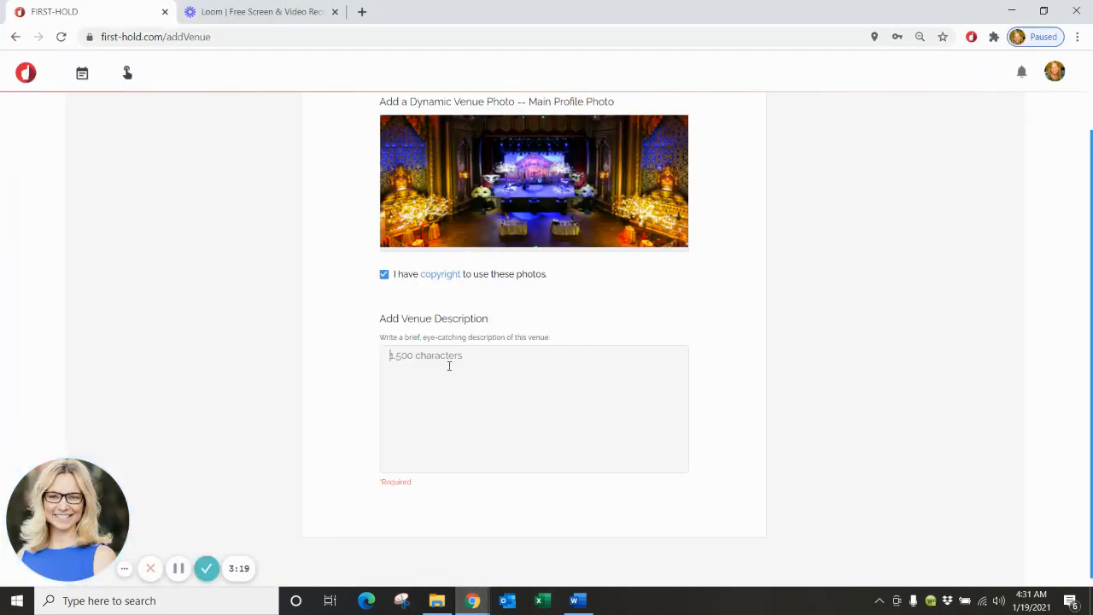
Paste the Fox Theater history into Venue Description and save the venue with Save & Exit.
{"action": "right_click", "coordinate": [448, 366]}
{"action": "left_click", "coordinate": [547, 231]}
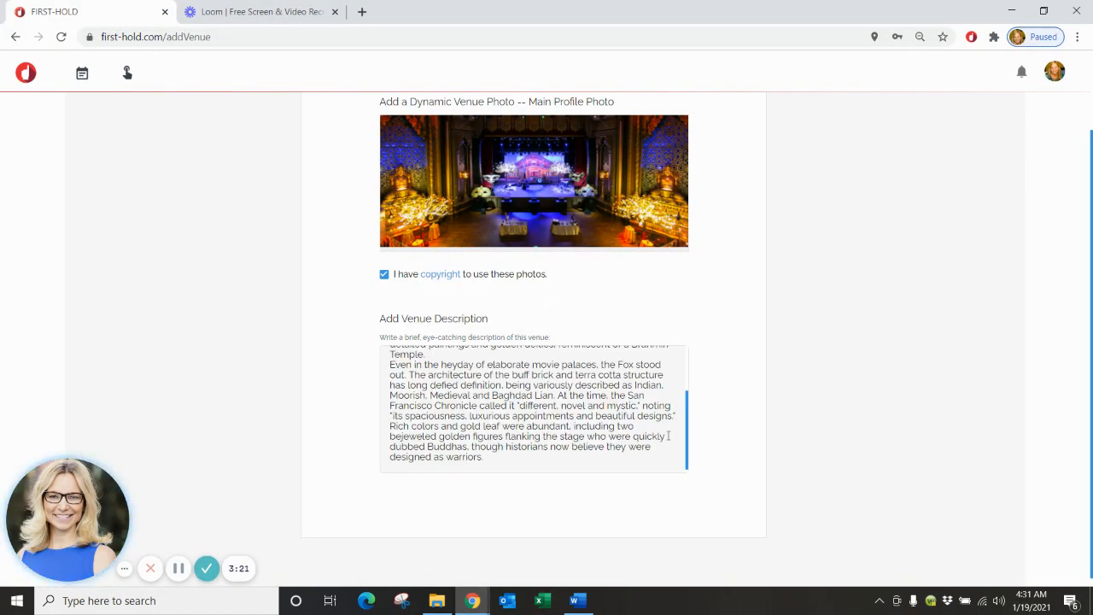
{"action": "scroll", "coordinate": [683, 431], "scroll_direction": "up", "scroll_amount": 2}
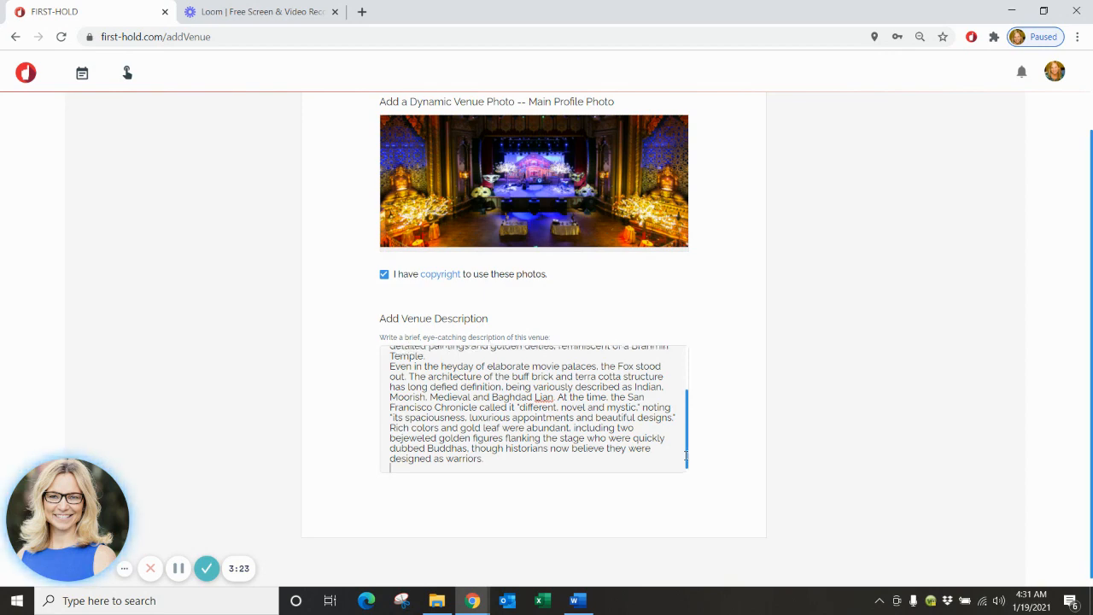
{"action": "left_click_drag", "start_coordinate": [692, 419], "coordinate": [694, 468]}
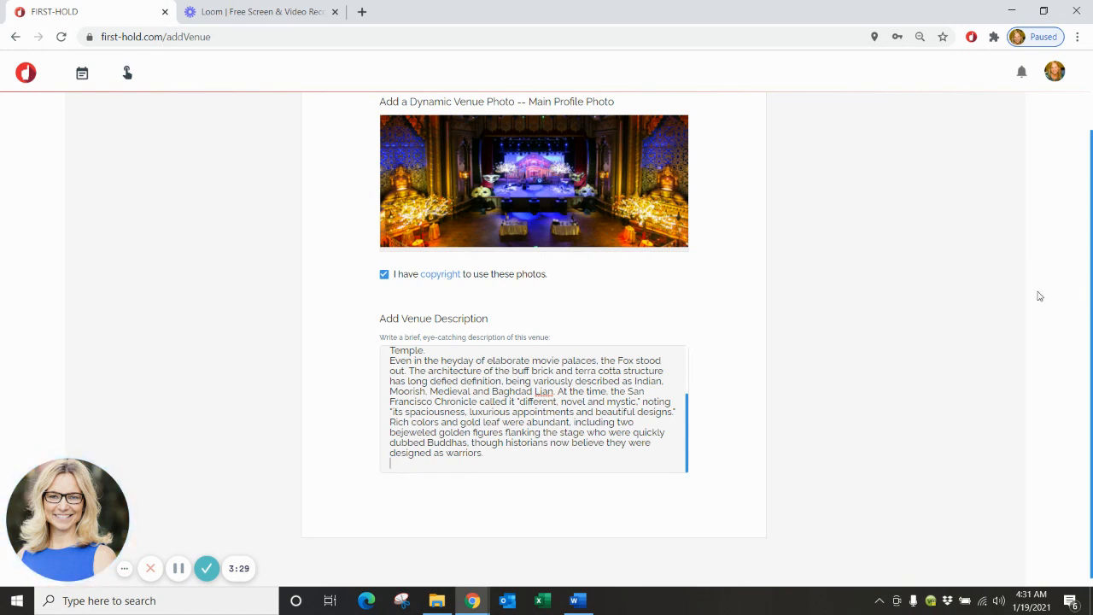
{"action": "scroll", "coordinate": [1034, 294], "scroll_direction": "up", "scroll_amount": 2}
{"action": "left_click", "coordinate": [818, 113]}
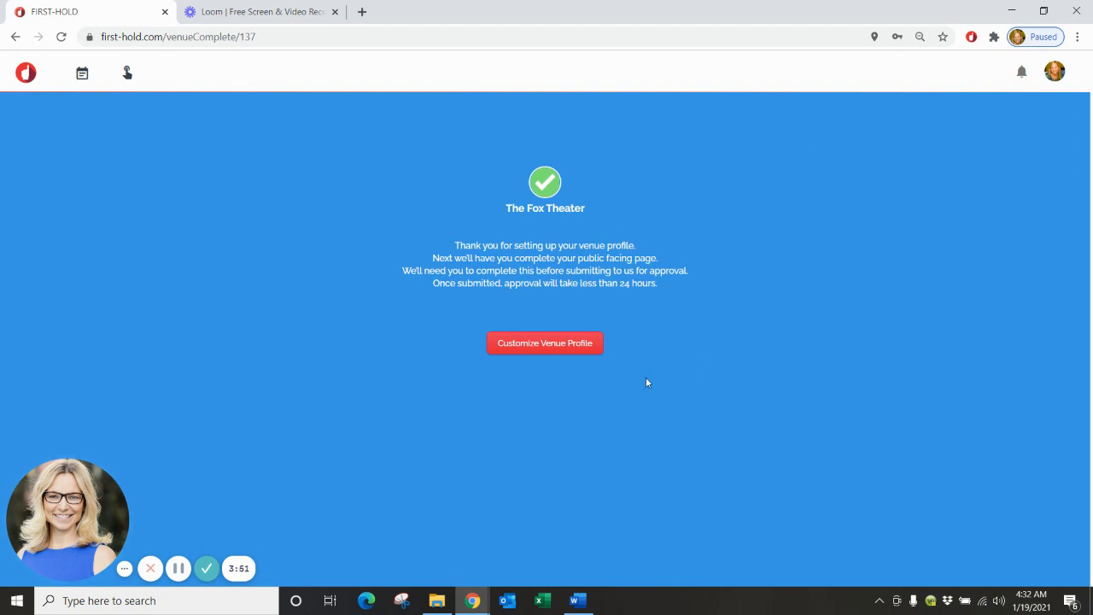
Tick Excellent Customer Service, Preferred Vendor List, ADA Compliant, Social Distancing Suggestions and Non-Profit Discounts Available amenities.
{"action": "left_click", "coordinate": [549, 348]}
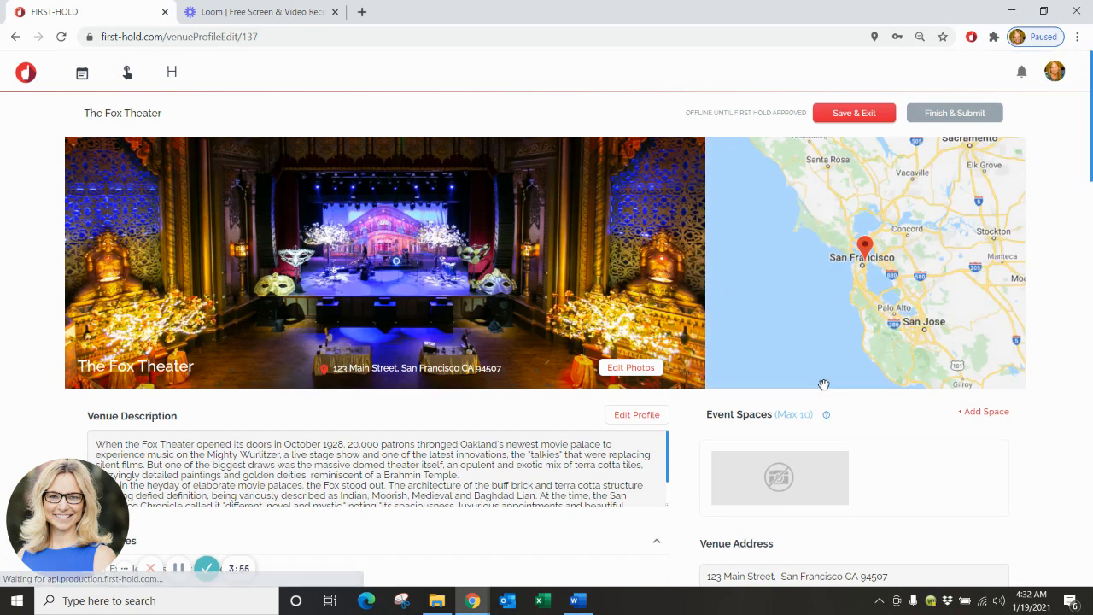
{"action": "scroll", "coordinate": [825, 390], "scroll_direction": "down", "scroll_amount": 1}
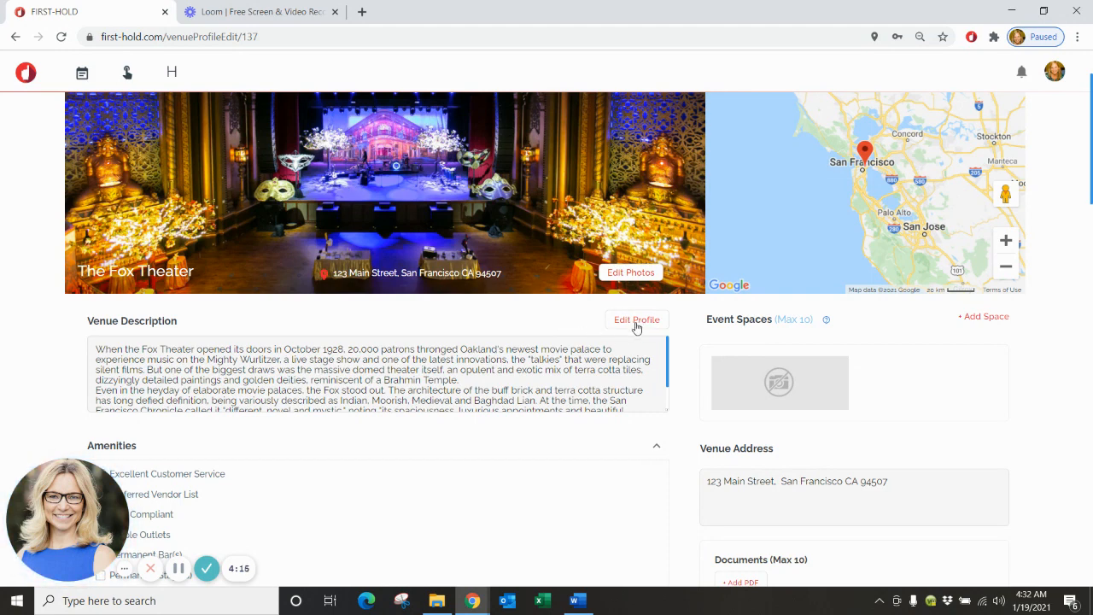
{"action": "scroll", "coordinate": [635, 328], "scroll_direction": "down", "scroll_amount": 3}
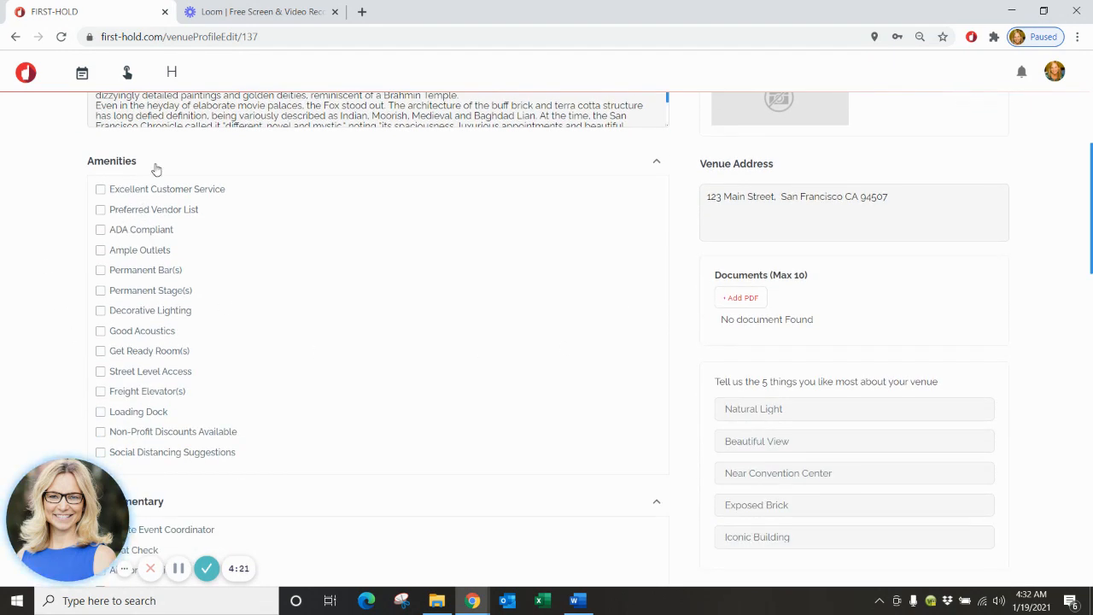
{"action": "left_click", "coordinate": [101, 191]}
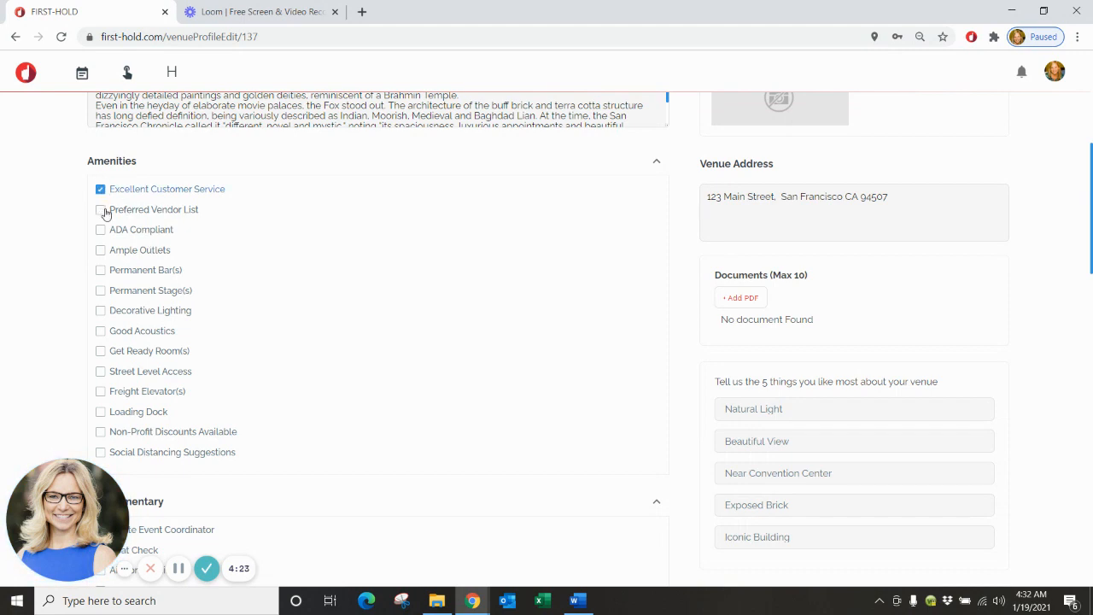
{"action": "left_click", "coordinate": [100, 210]}
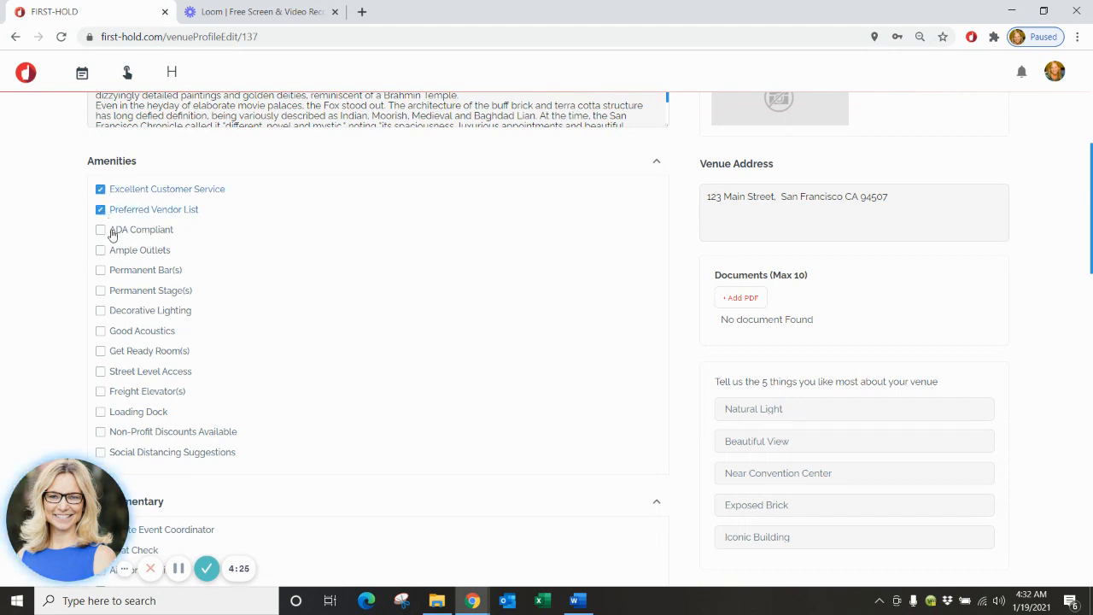
{"action": "left_click", "coordinate": [100, 230]}
{"action": "scroll", "coordinate": [144, 239], "scroll_direction": "down", "scroll_amount": 1}
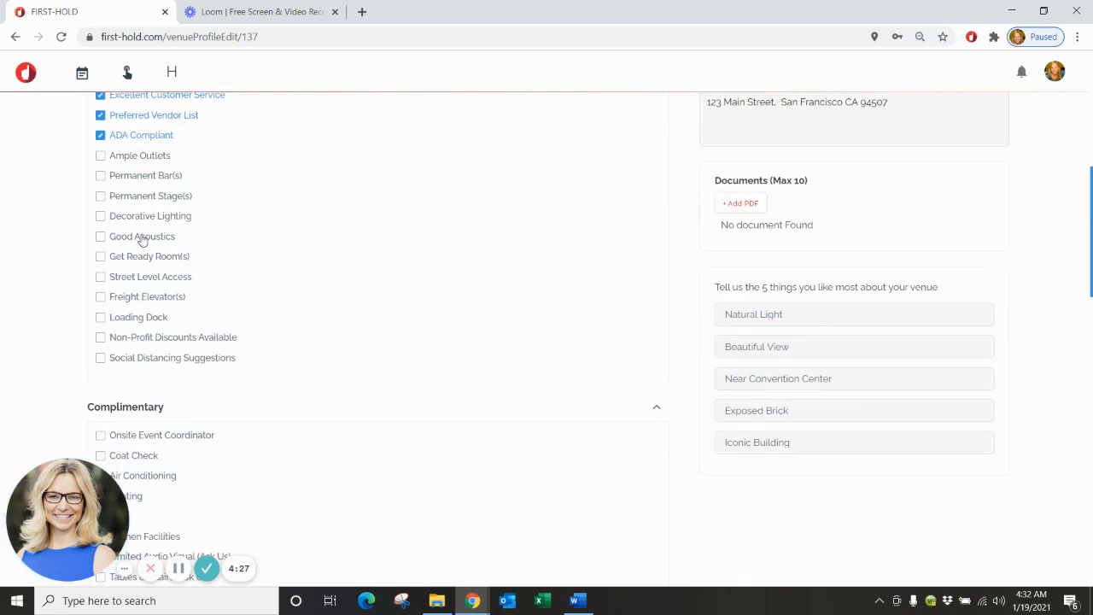
{"action": "left_click", "coordinate": [100, 358]}
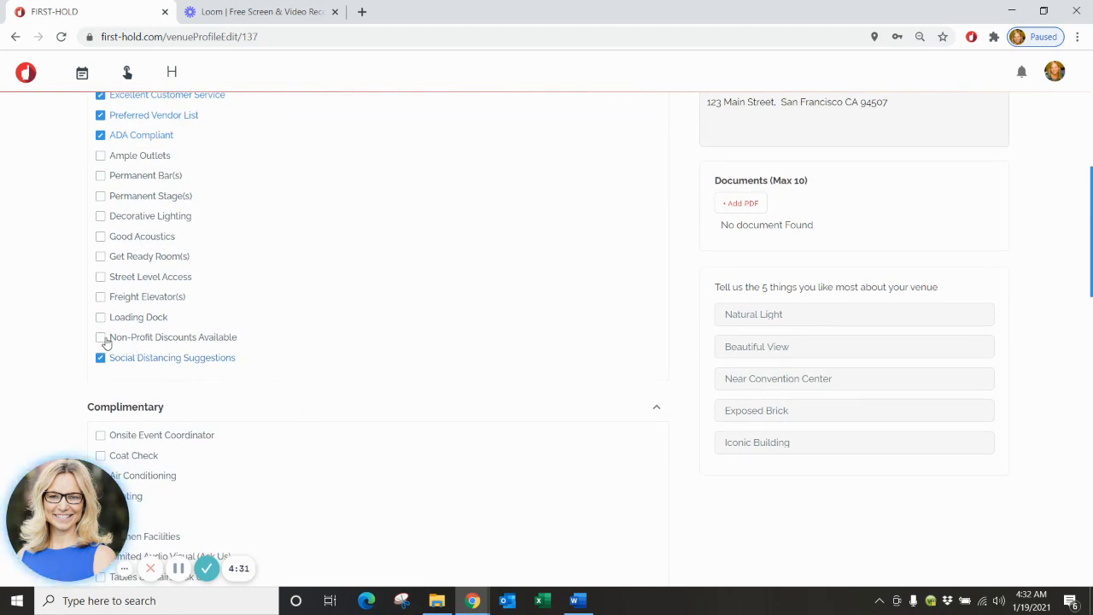
{"action": "scroll", "coordinate": [103, 342], "scroll_direction": "down", "scroll_amount": 1}
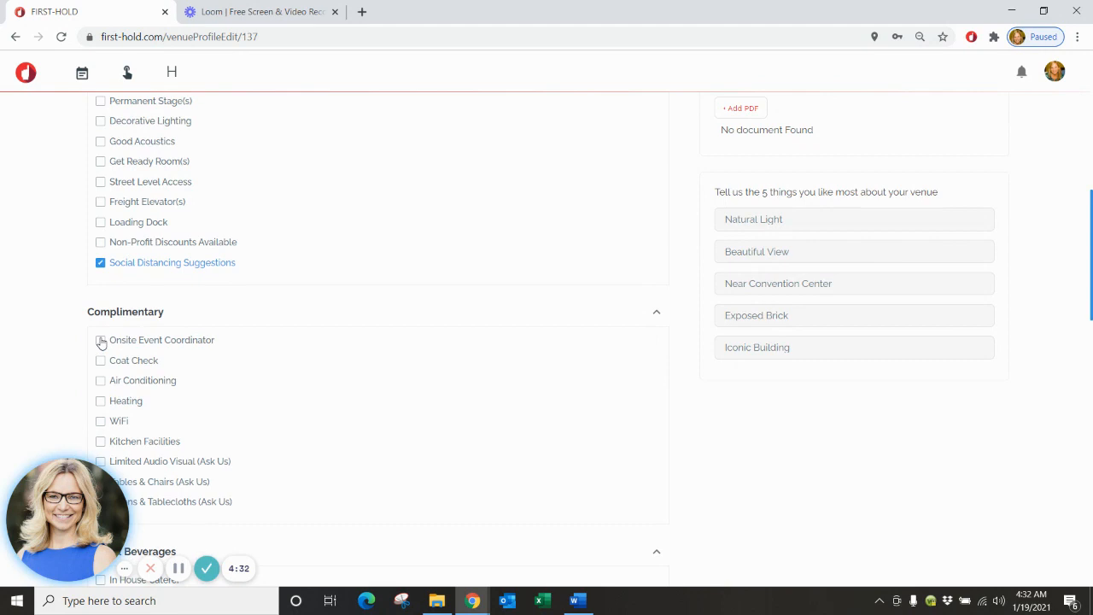
{"action": "left_click", "coordinate": [100, 242]}
{"action": "scroll", "coordinate": [104, 252], "scroll_direction": "down", "scroll_amount": 1}
{"action": "scroll", "coordinate": [106, 260], "scroll_direction": "down", "scroll_amount": 2}
{"action": "scroll", "coordinate": [105, 260], "scroll_direction": "up", "scroll_amount": 1}
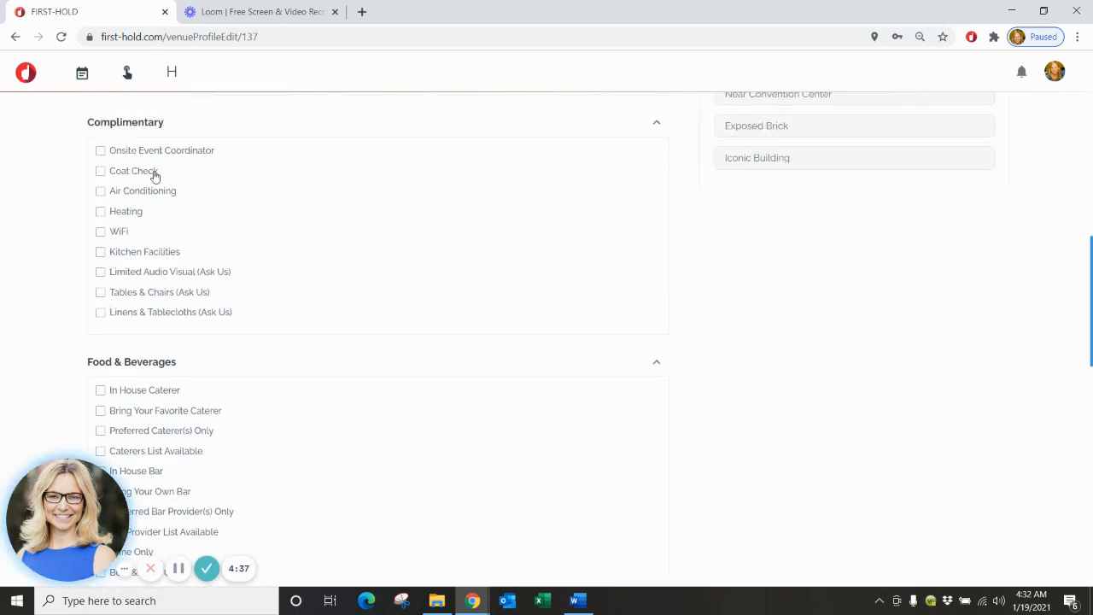
Mark Air Conditioning, Heating and WiFi as complimentary.
{"action": "left_click", "coordinate": [100, 193]}
{"action": "left_click", "coordinate": [101, 213]}
{"action": "left_click", "coordinate": [99, 232]}
{"action": "scroll", "coordinate": [201, 290], "scroll_direction": "down", "scroll_amount": 3}
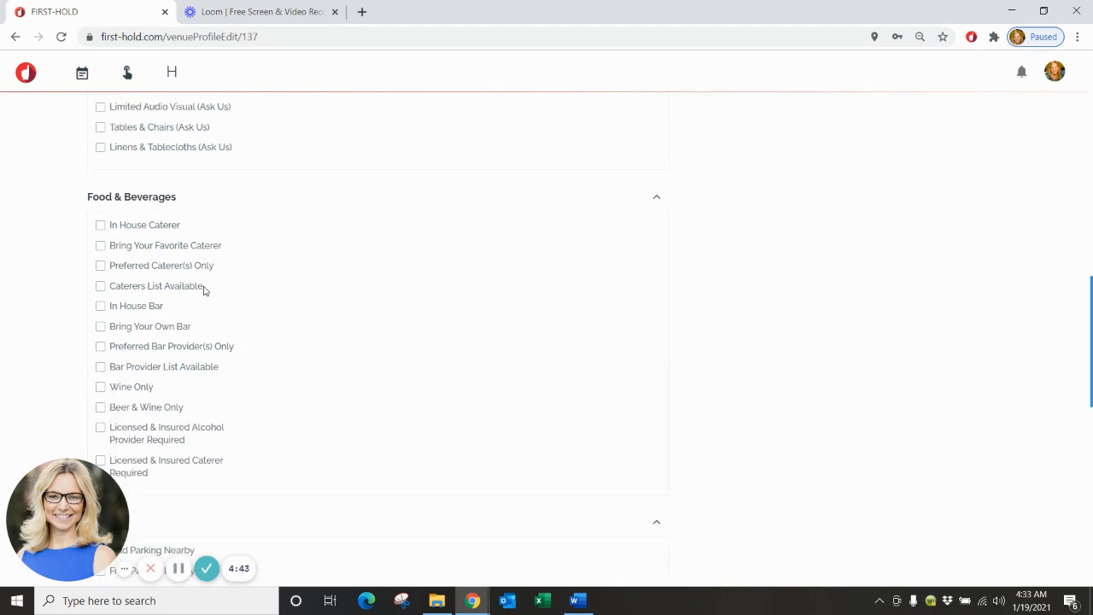
{"action": "scroll", "coordinate": [201, 290], "scroll_direction": "down", "scroll_amount": 1}
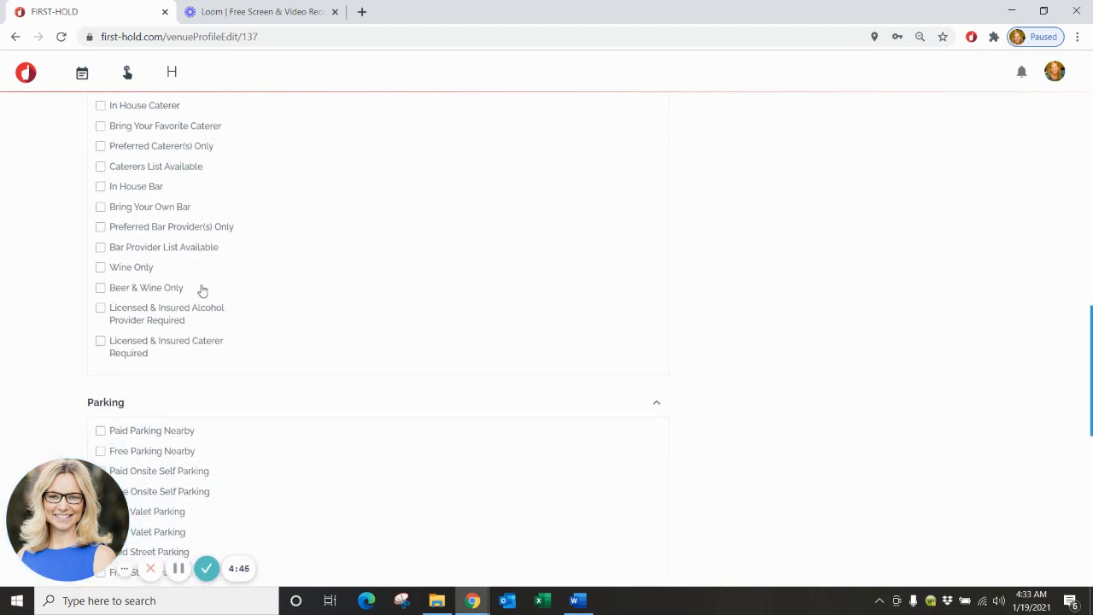
{"action": "scroll", "coordinate": [126, 153], "scroll_direction": "up", "scroll_amount": 1}
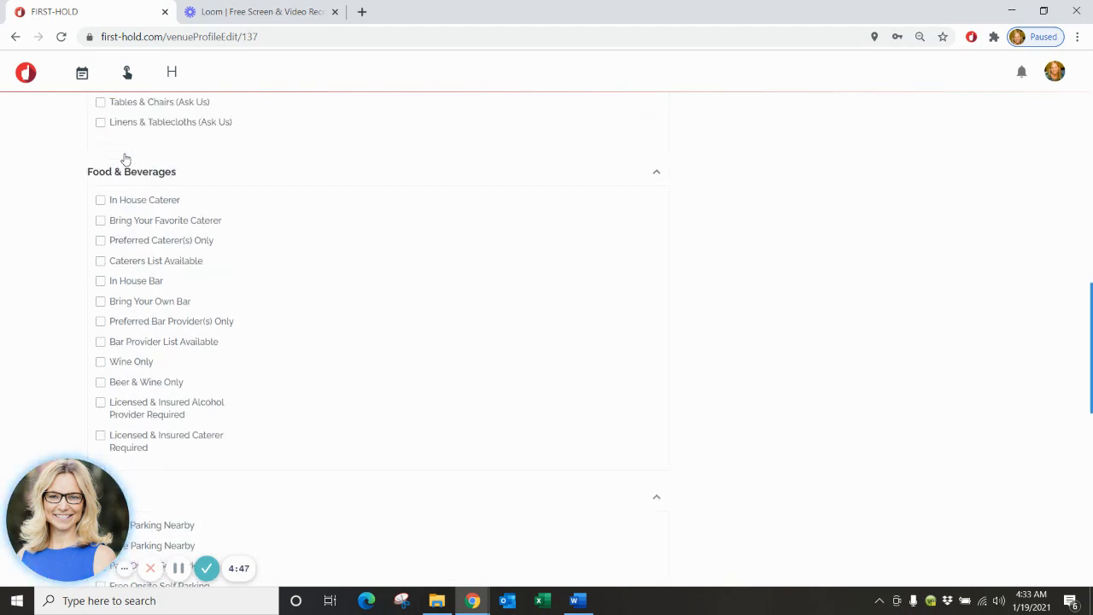
Tick Bring Your Favorite Caterer and In House Bar under Food & Beverages.
{"action": "left_click", "coordinate": [100, 224]}
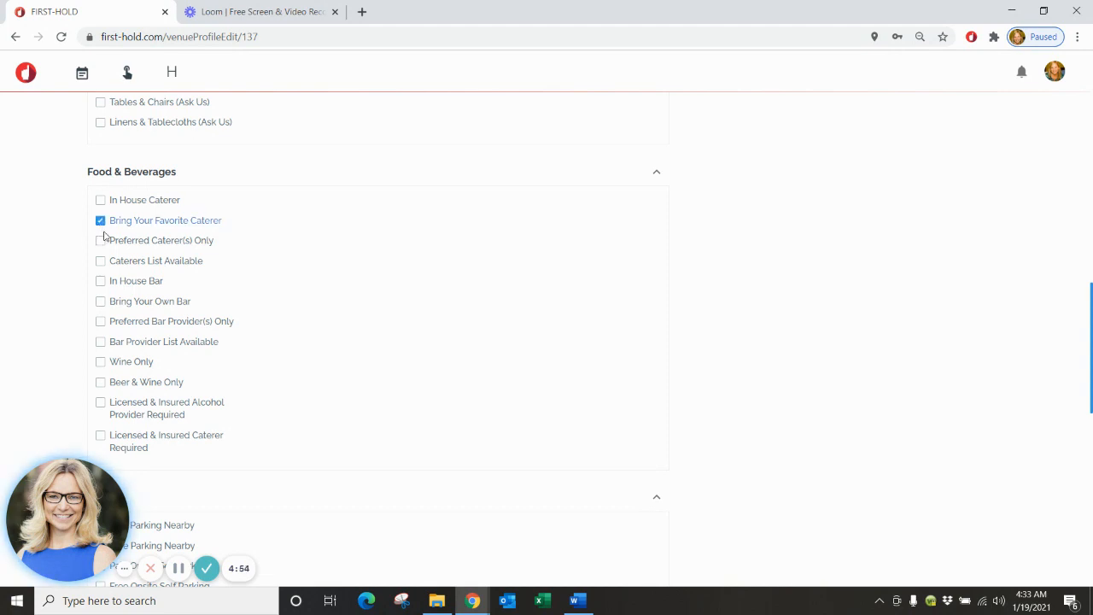
{"action": "left_click", "coordinate": [100, 283]}
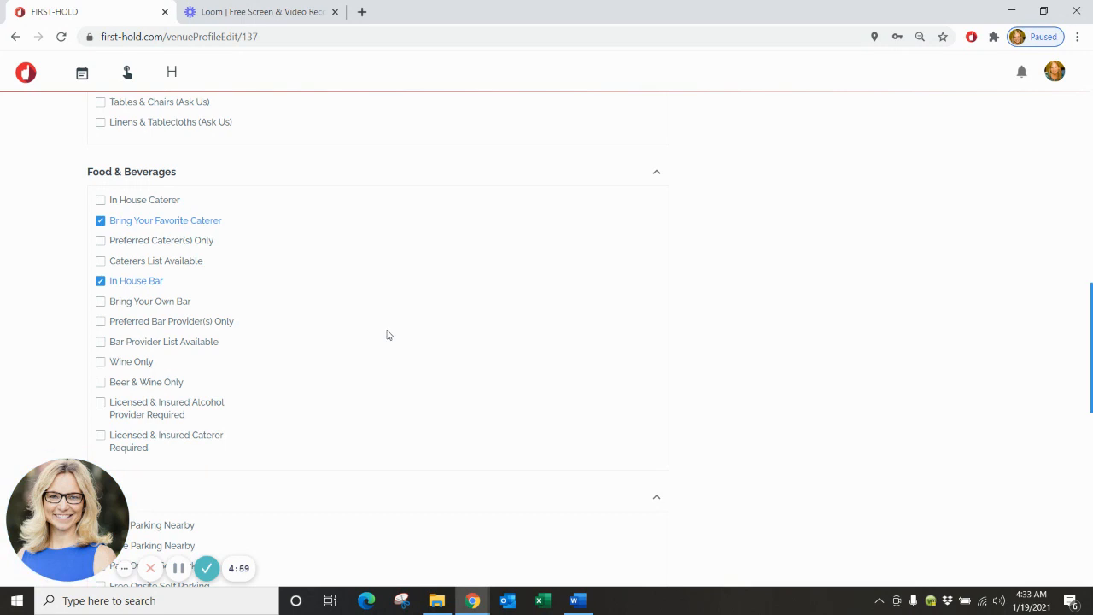
{"action": "scroll", "coordinate": [387, 335], "scroll_direction": "down", "scroll_amount": 1}
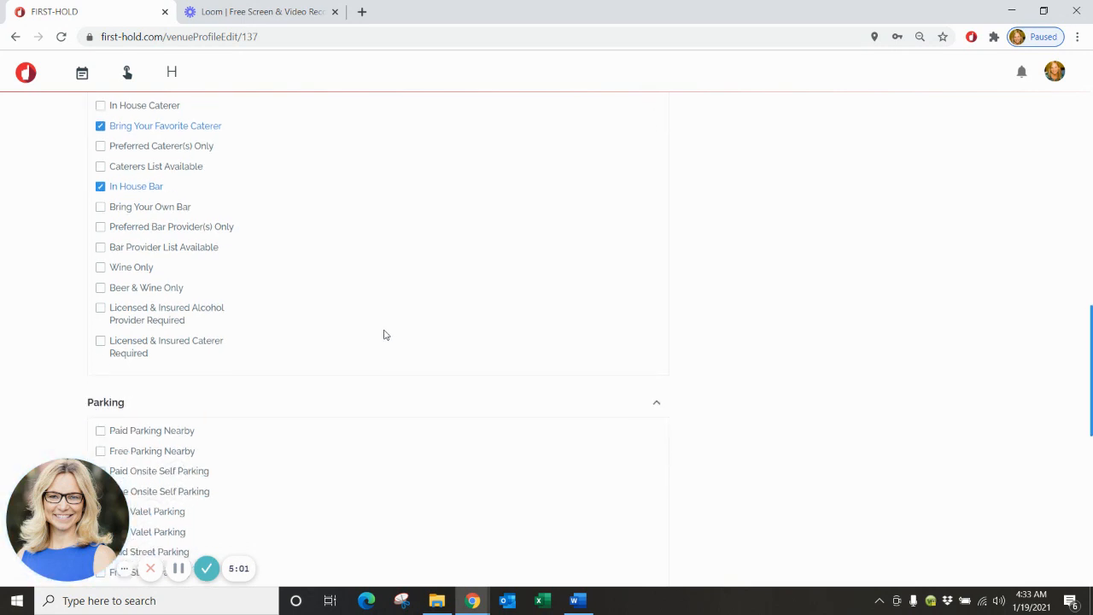
{"action": "scroll", "coordinate": [385, 335], "scroll_direction": "down", "scroll_amount": 2}
{"action": "scroll", "coordinate": [381, 331], "scroll_direction": "down", "scroll_amount": 1}
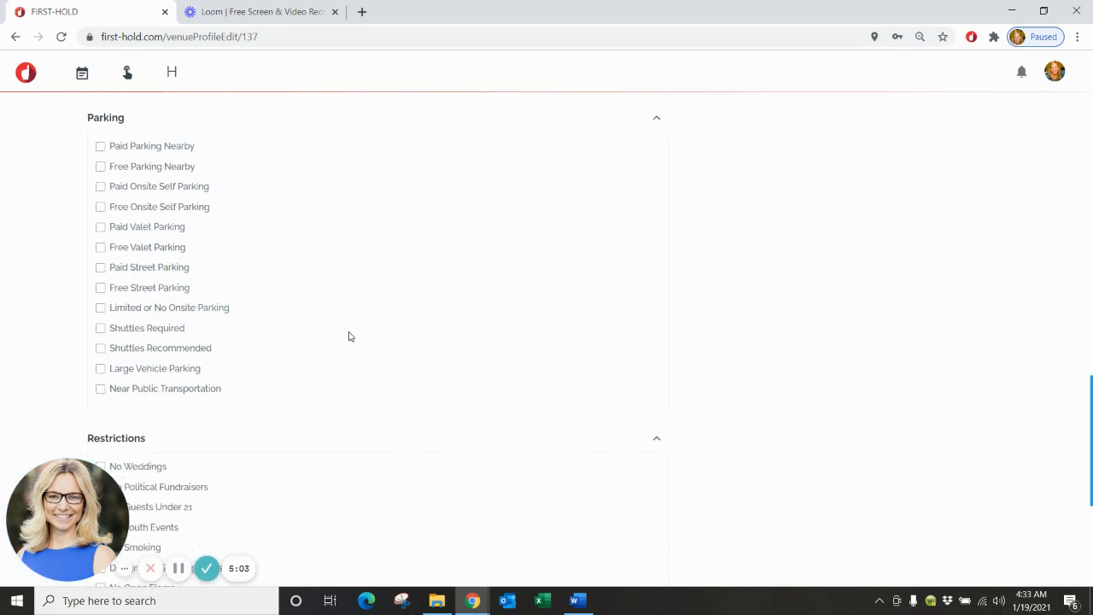
Tick Paid Parking Nearby, Free Street Parking, Large Vehicle Parking and Near Public Transportation.
{"action": "left_click", "coordinate": [102, 148]}
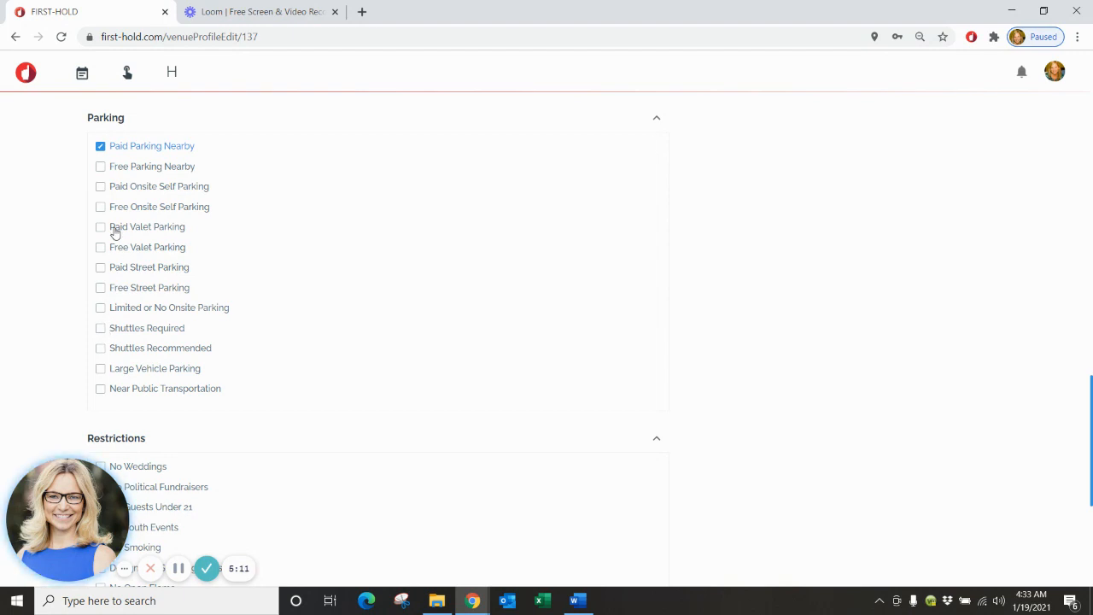
{"action": "left_click", "coordinate": [100, 289]}
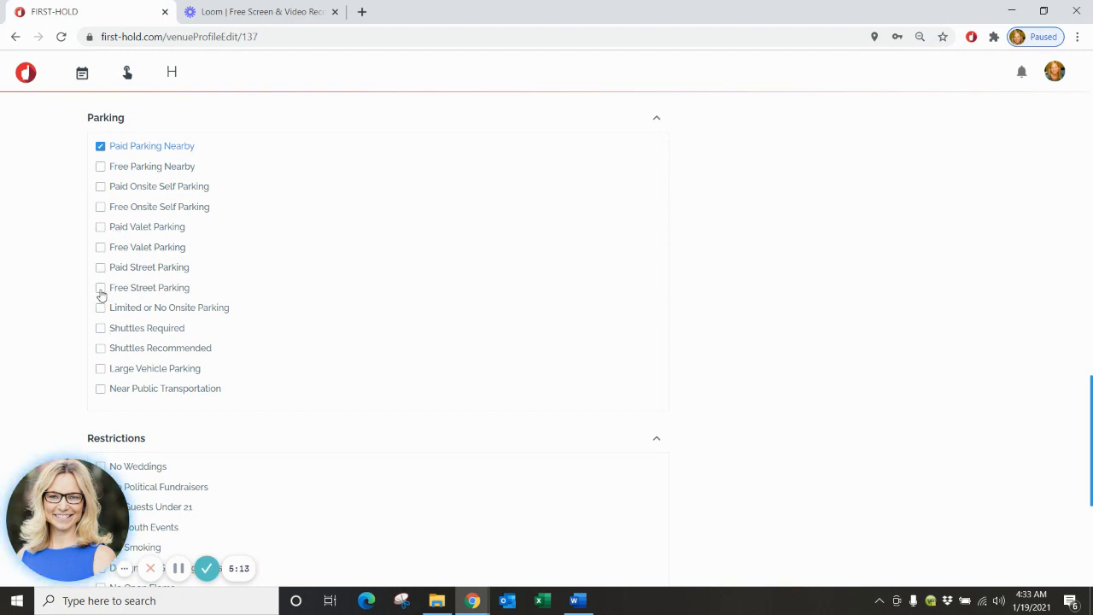
{"action": "left_click", "coordinate": [100, 368]}
{"action": "left_click", "coordinate": [100, 389]}
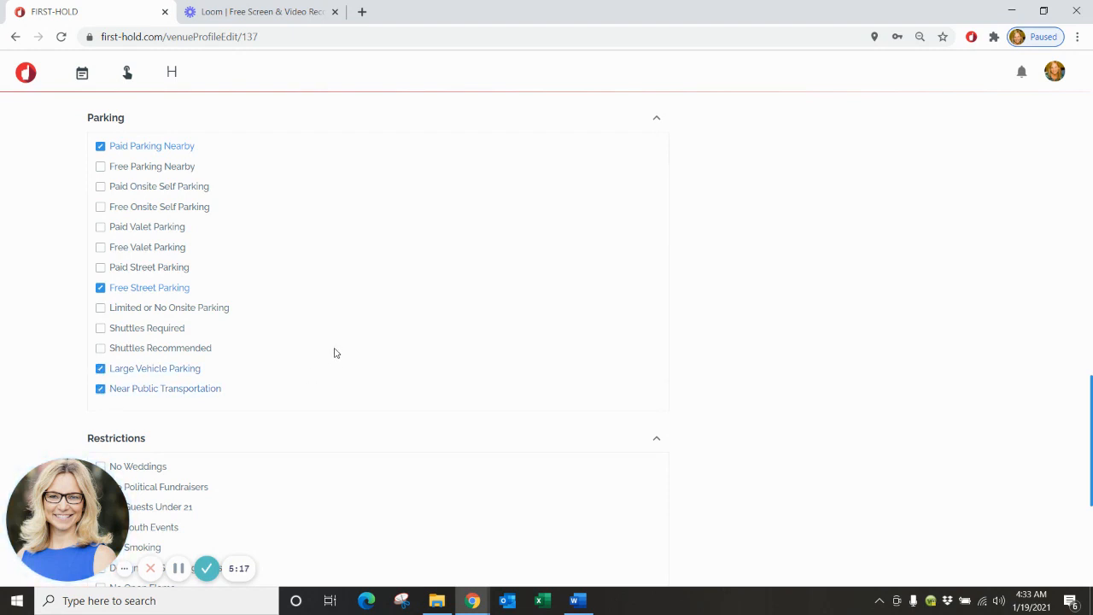
{"action": "scroll", "coordinate": [333, 353], "scroll_direction": "down", "scroll_amount": 1}
{"action": "scroll", "coordinate": [333, 353], "scroll_direction": "down", "scroll_amount": 2}
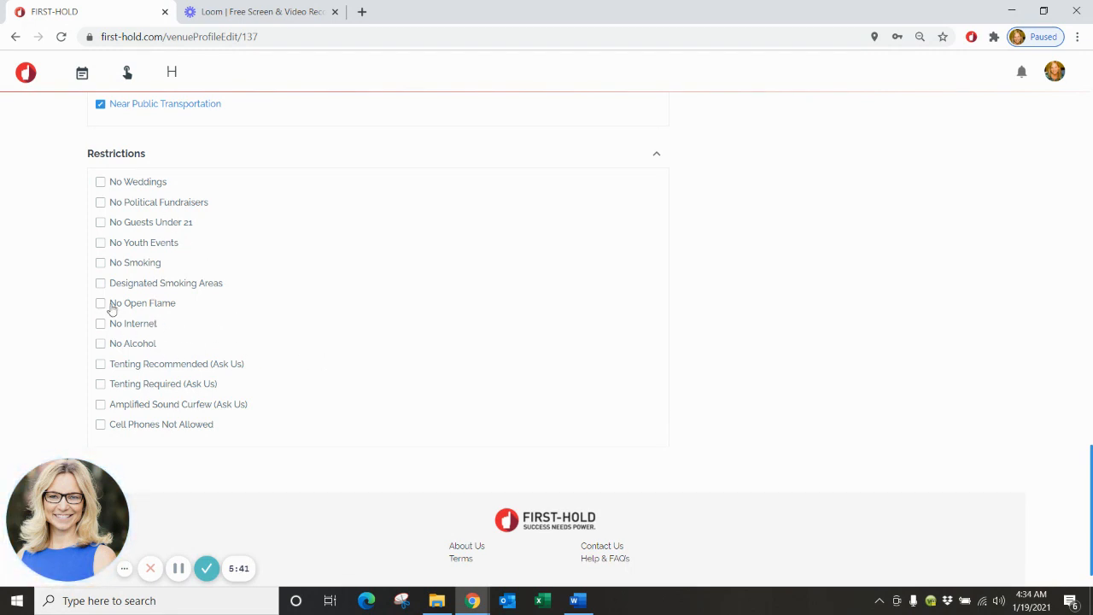
Add the No Smoking restriction to the venue profile.
{"action": "left_click", "coordinate": [99, 263]}
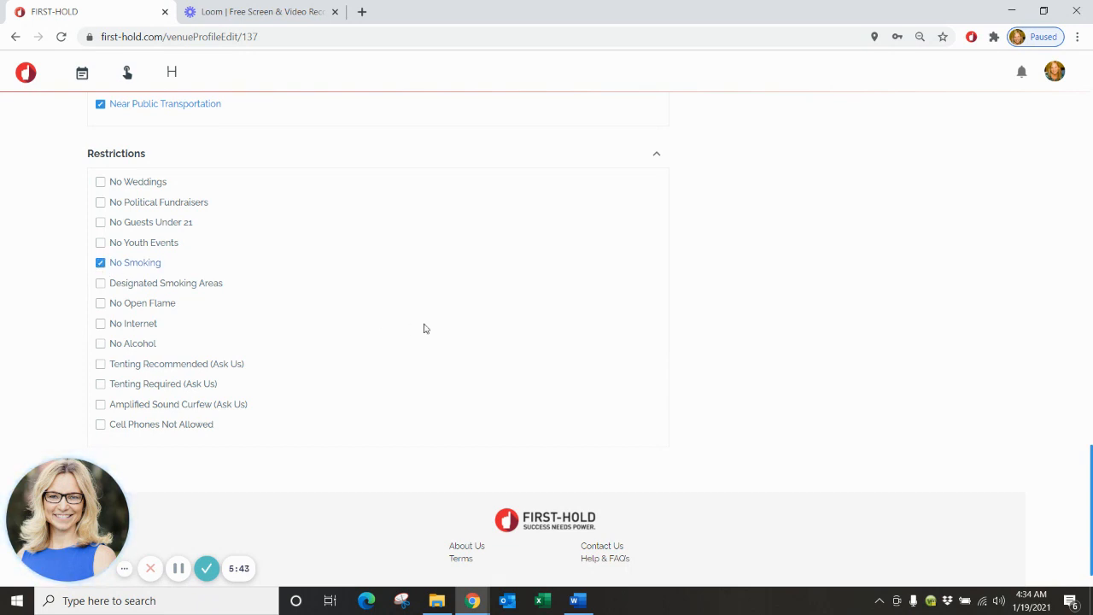
{"action": "scroll", "coordinate": [425, 329], "scroll_direction": "up", "scroll_amount": 5}
{"action": "scroll", "coordinate": [425, 329], "scroll_direction": "up", "scroll_amount": 7}
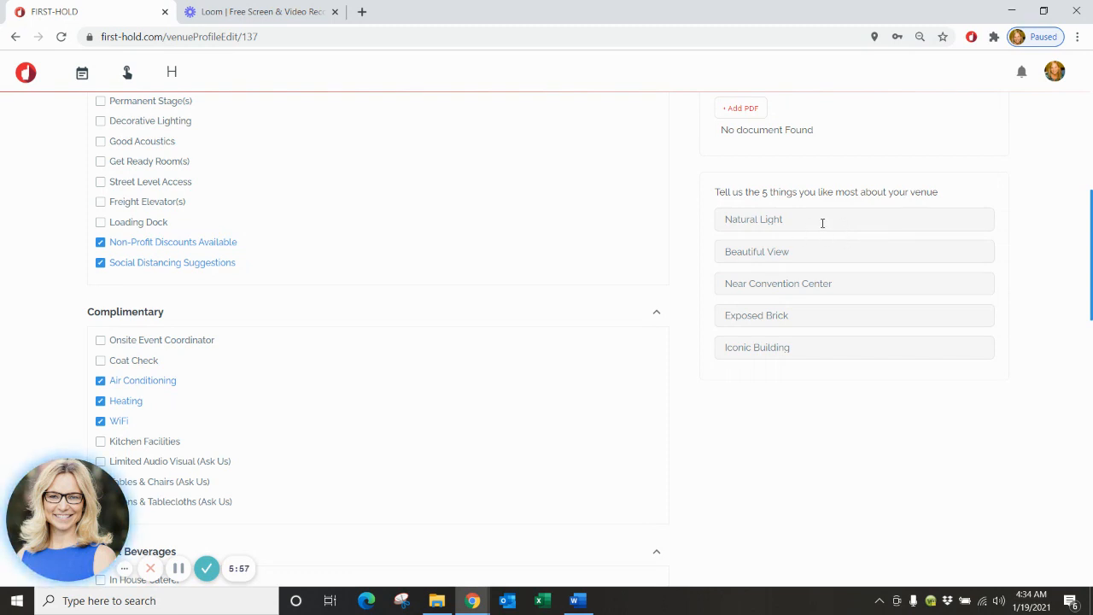
Fill the first two favourite things with Natural Light and Beautiful View.
{"action": "left_click", "coordinate": [818, 222]}
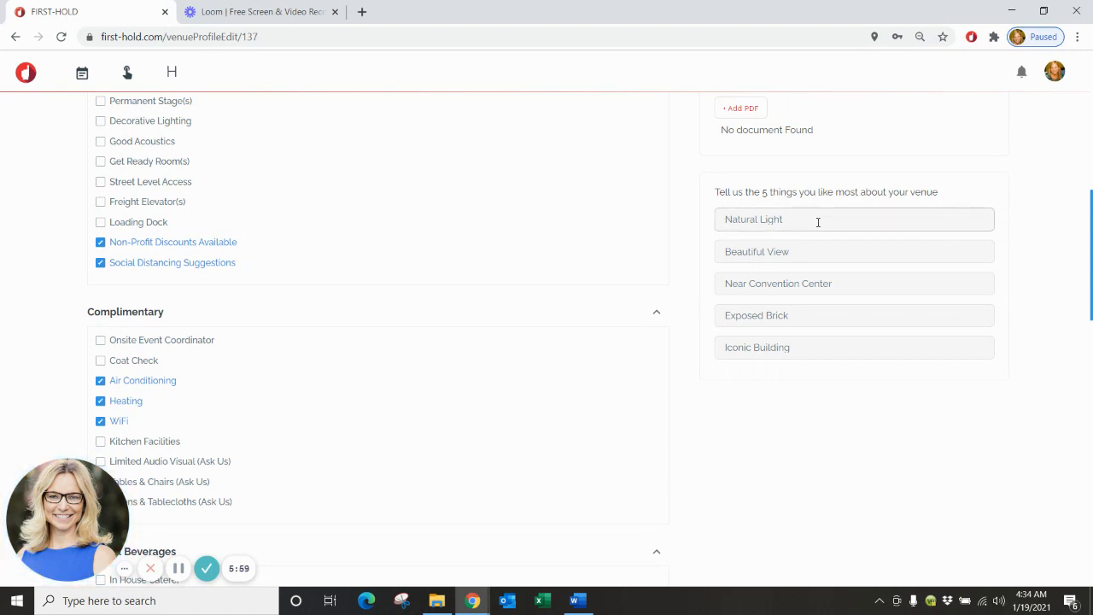
{"action": "type", "text": "Na"}
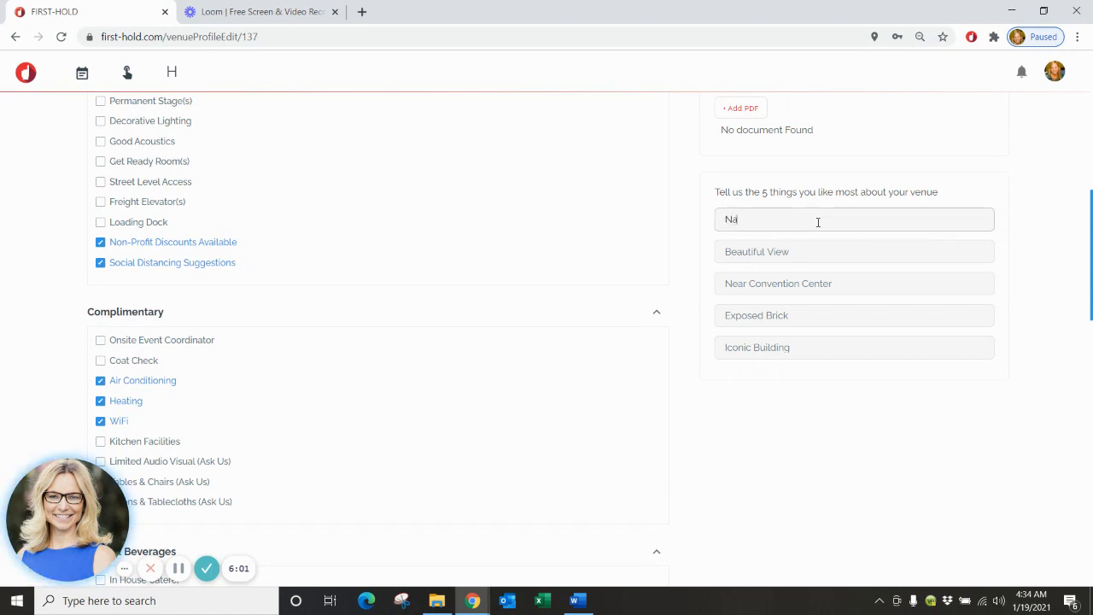
{"action": "type", "text": "tural Light"}
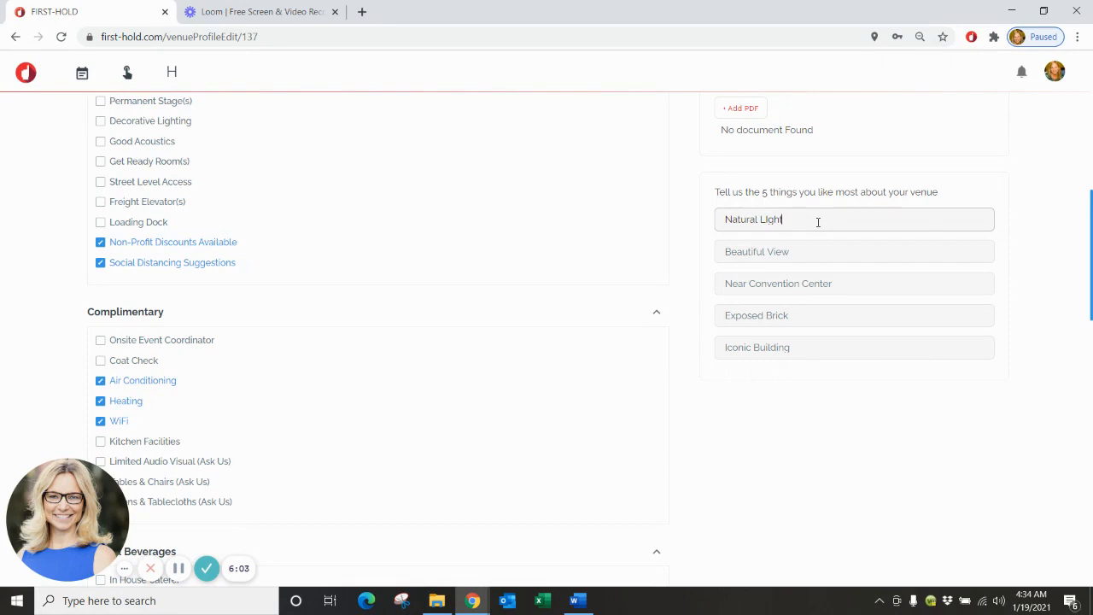
{"action": "key", "text": "BackSpace"}
{"action": "key", "text": "BackSpace"}
{"action": "key", "text": "BackSpace"}
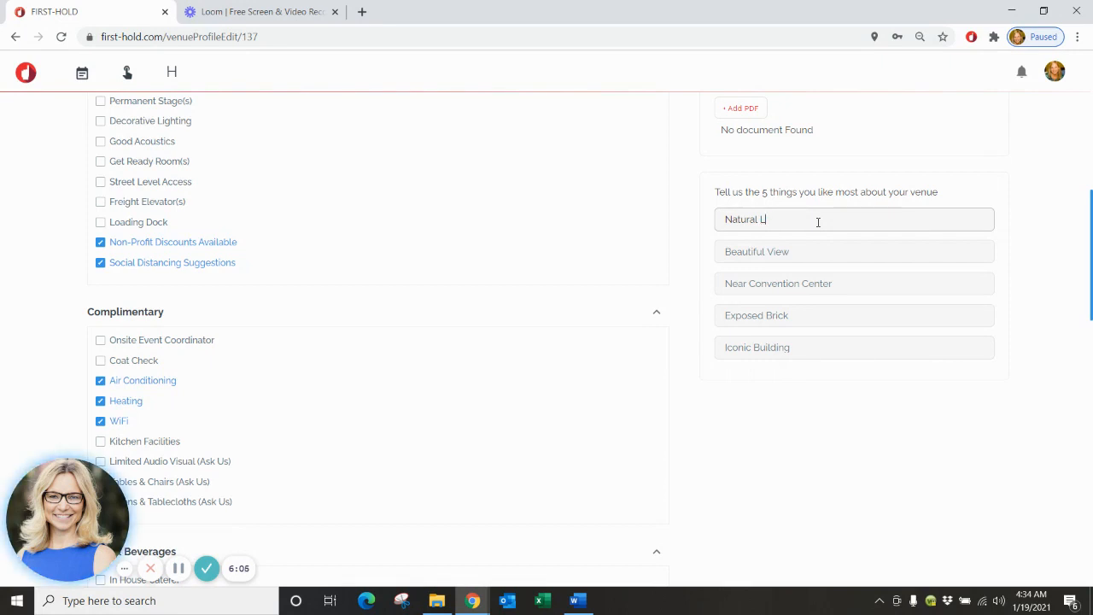
{"action": "type", "text": "ght"}
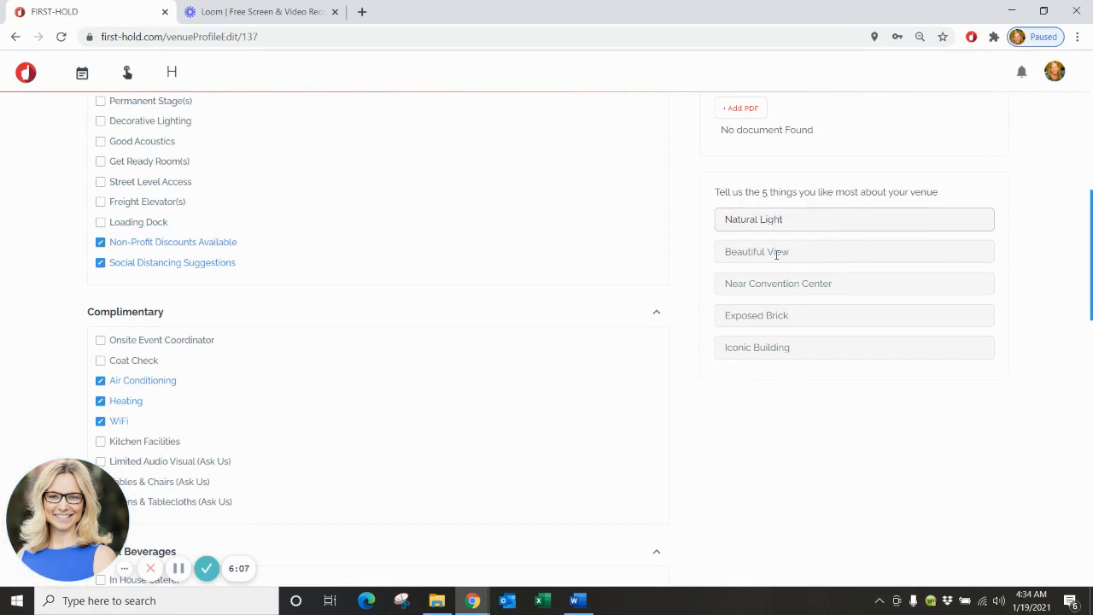
{"action": "left_click", "coordinate": [776, 253]}
{"action": "type", "text": "Bea"}
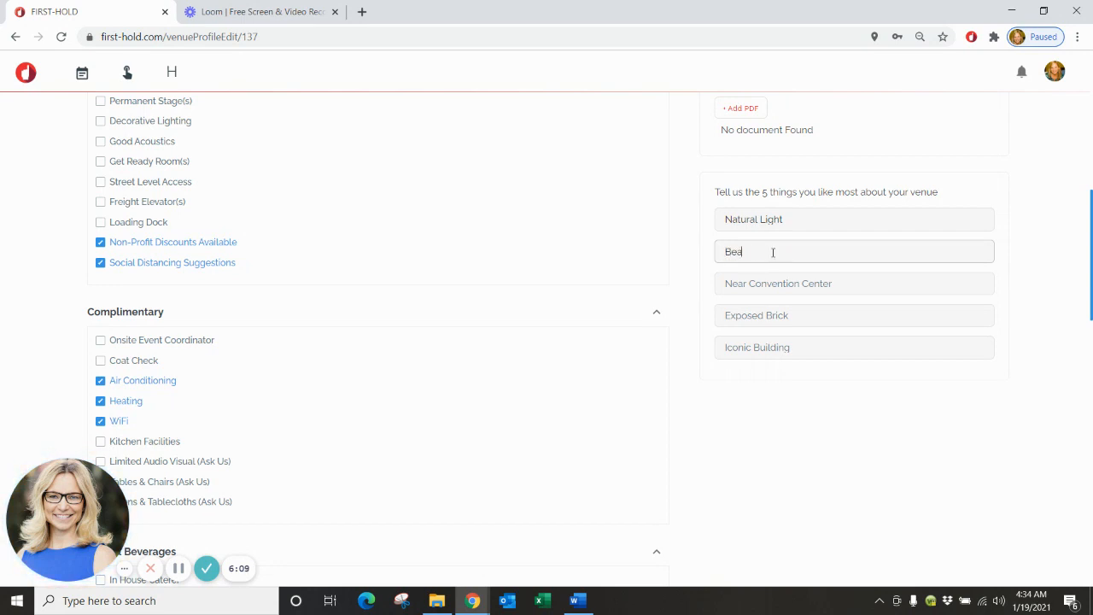
{"action": "type", "text": "utifu"}
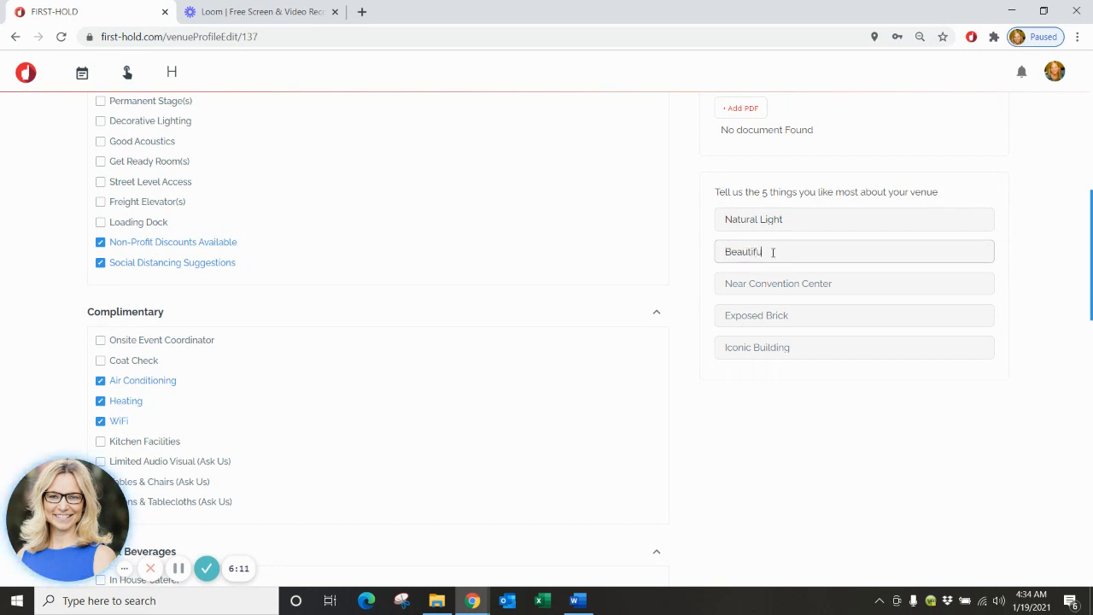
{"action": "type", "text": "l View"}
Fill the remaining favourites with Near Convention Center, Exposed Brick and Iconic Building.
{"action": "left_click", "coordinate": [790, 287]}
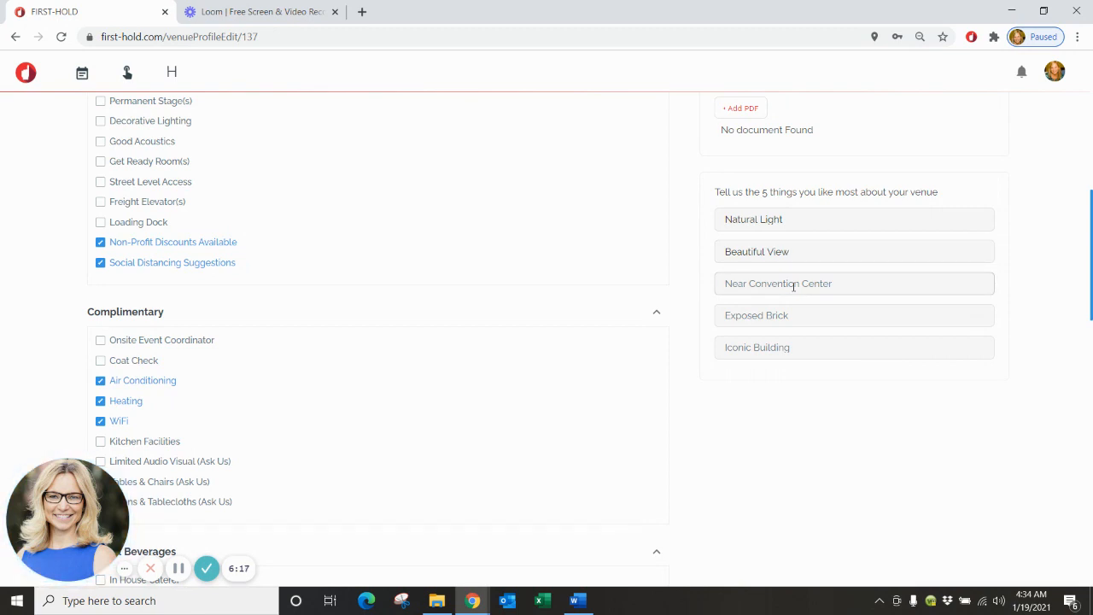
{"action": "type", "text": "Near Convention Center"}
{"action": "left_click", "coordinate": [801, 315]}
{"action": "type", "text": "Ex"}
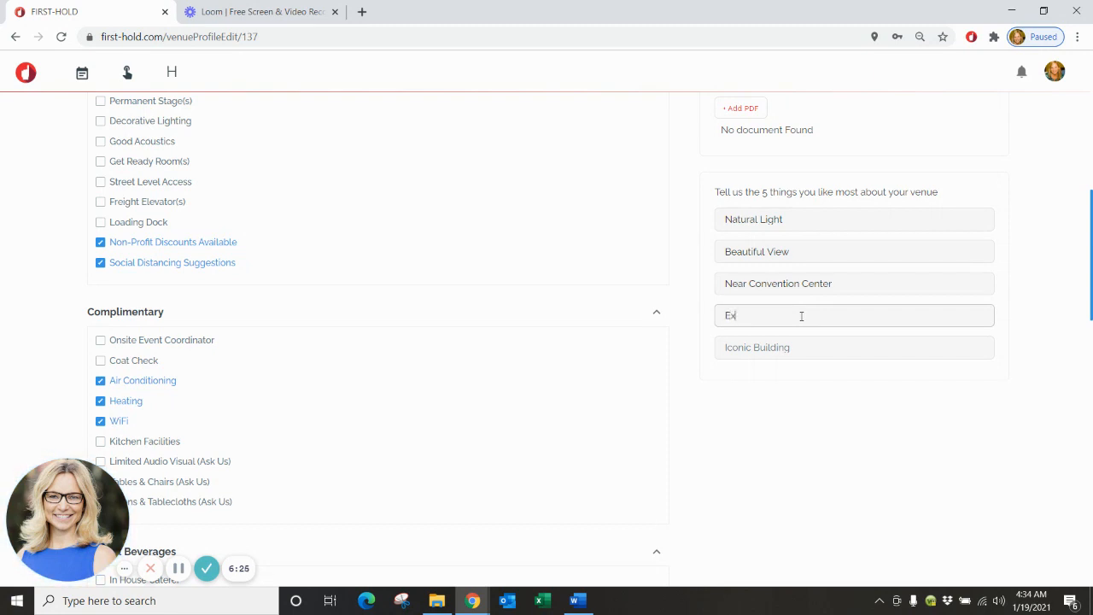
{"action": "type", "text": "posed"}
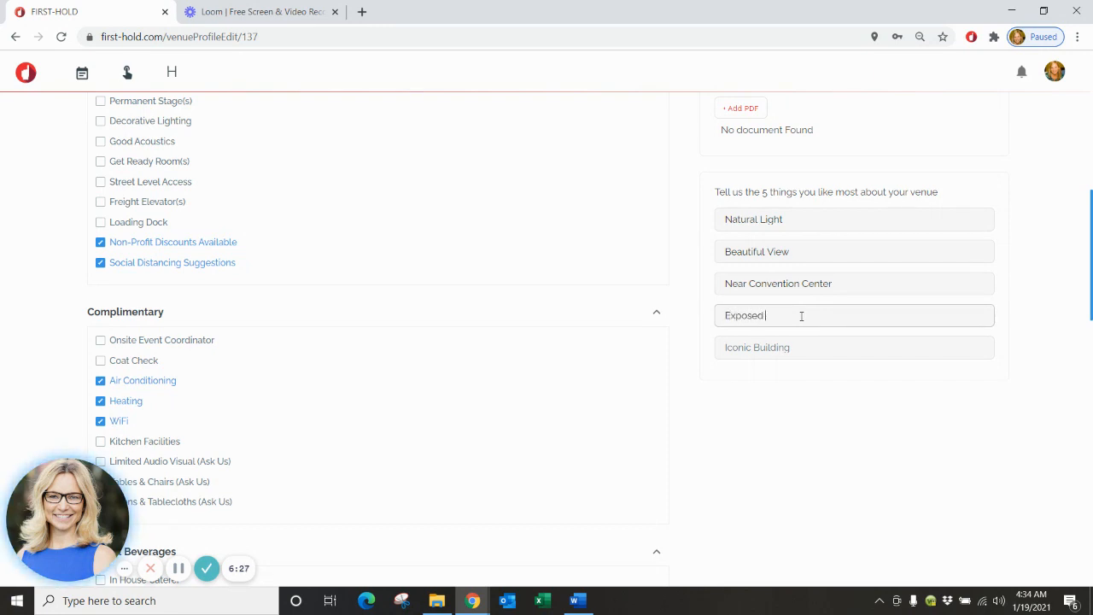
{"action": "type", "text": " Brick"}
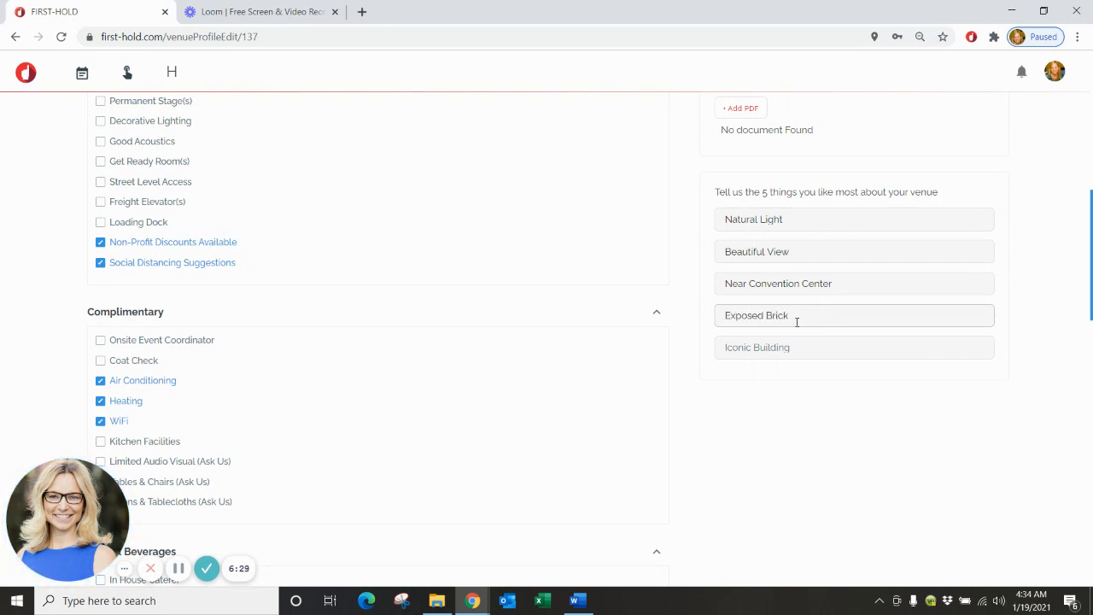
{"action": "left_click", "coordinate": [775, 346]}
{"action": "type", "text": "I"}
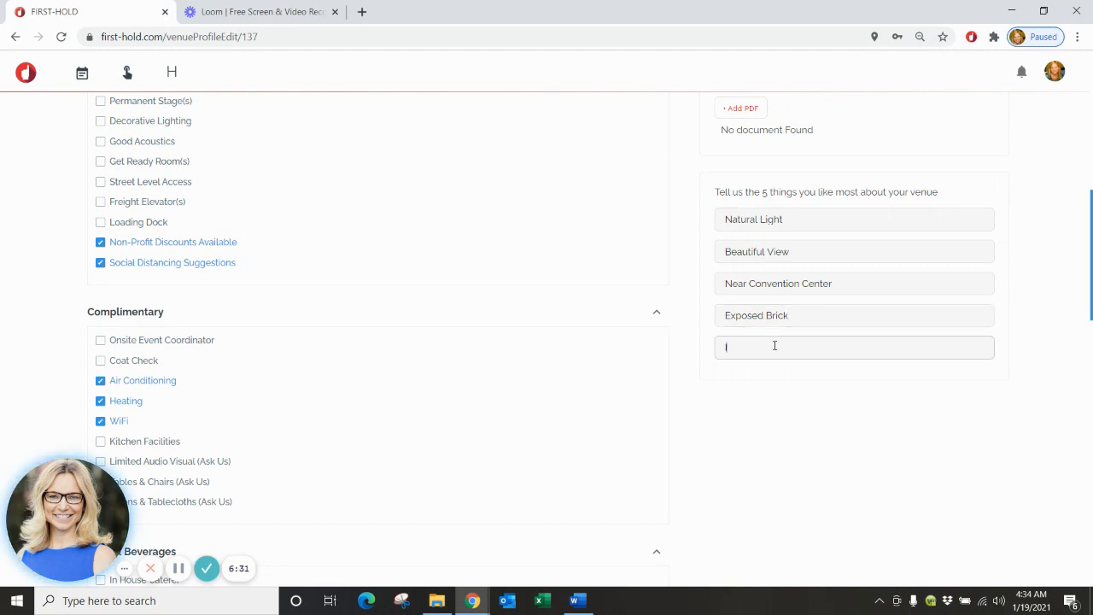
{"action": "type", "text": "conic"}
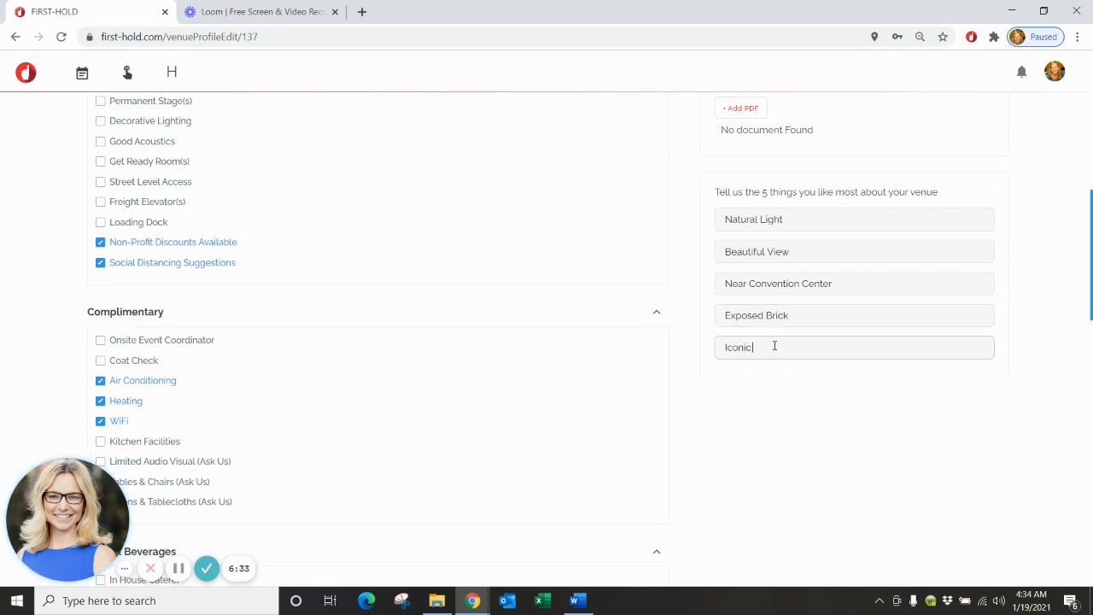
{"action": "type", "text": " Building"}
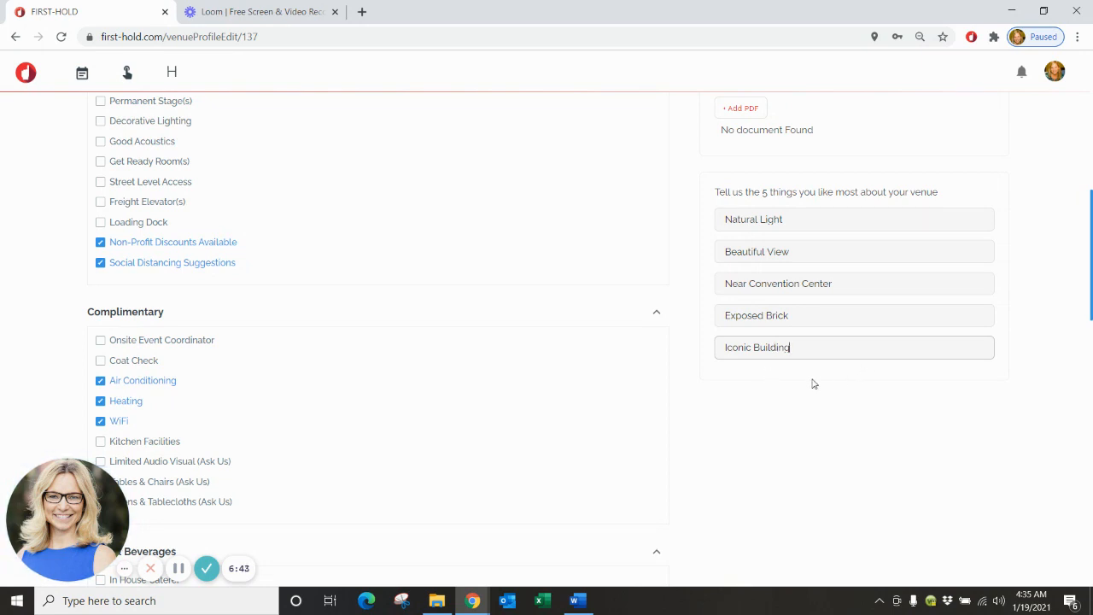
{"action": "scroll", "coordinate": [806, 361], "scroll_direction": "up", "scroll_amount": 1}
{"action": "scroll", "coordinate": [799, 360], "scroll_direction": "up", "scroll_amount": 1}
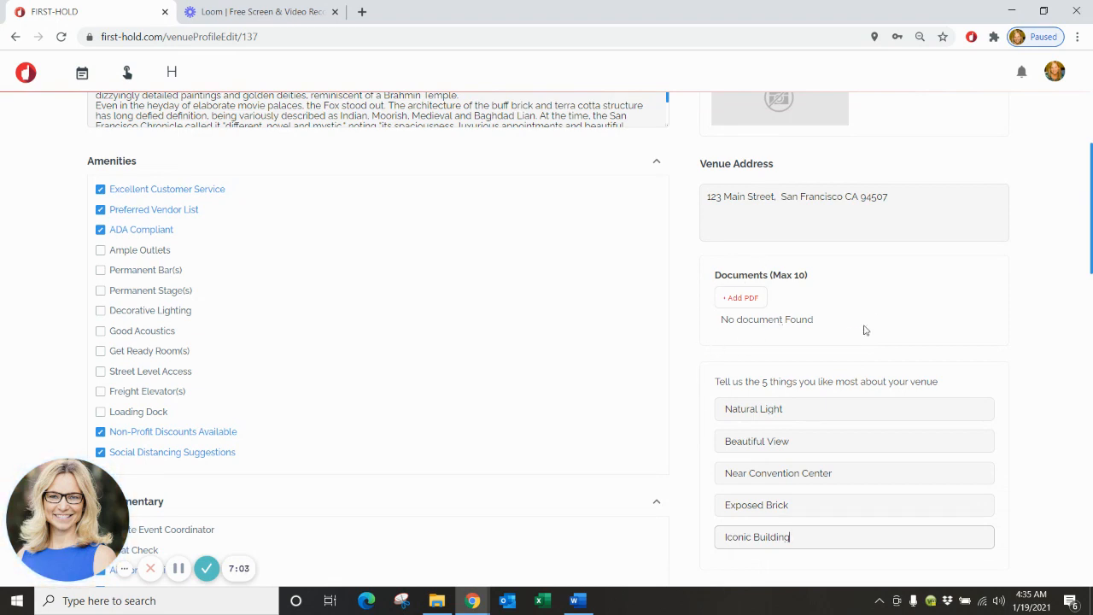
{"action": "scroll", "coordinate": [864, 329], "scroll_direction": "up", "scroll_amount": 1}
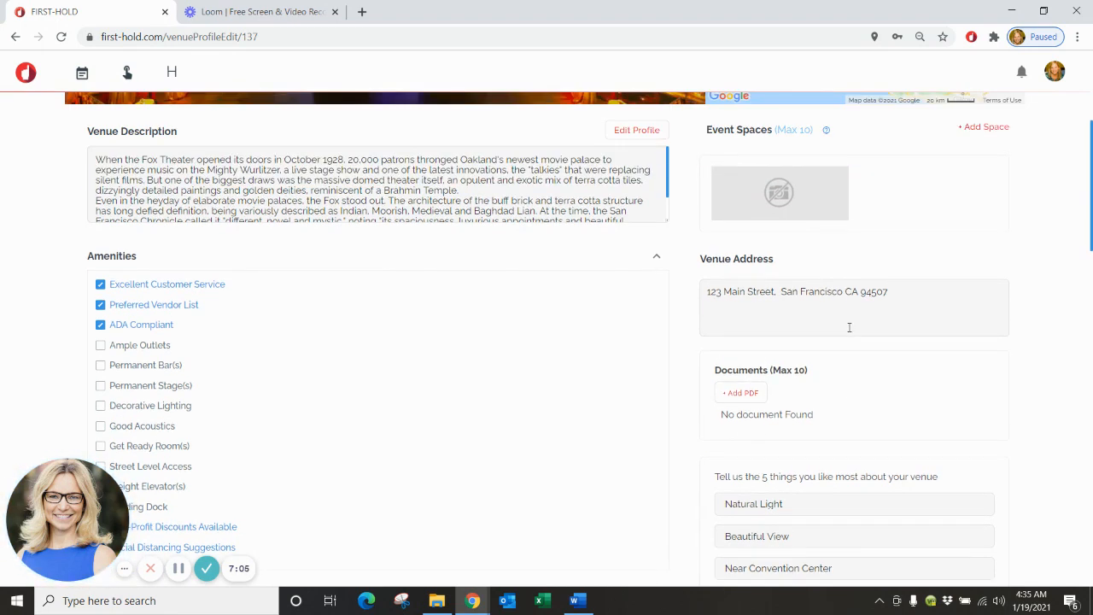
{"action": "scroll", "coordinate": [849, 326], "scroll_direction": "up", "scroll_amount": 1}
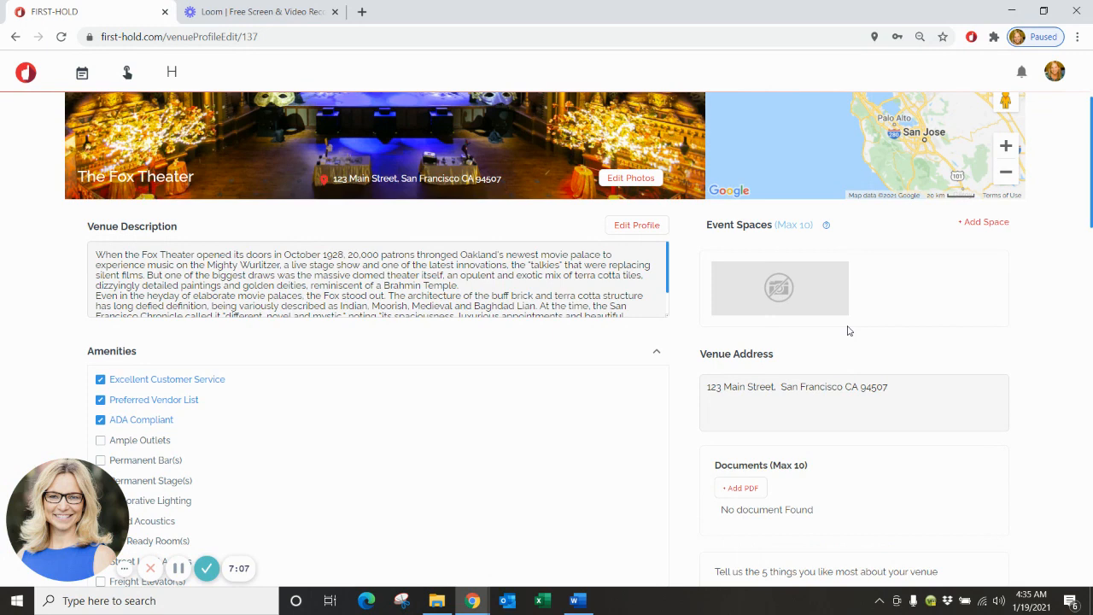
{"action": "scroll", "coordinate": [846, 330], "scroll_direction": "up", "scroll_amount": 1}
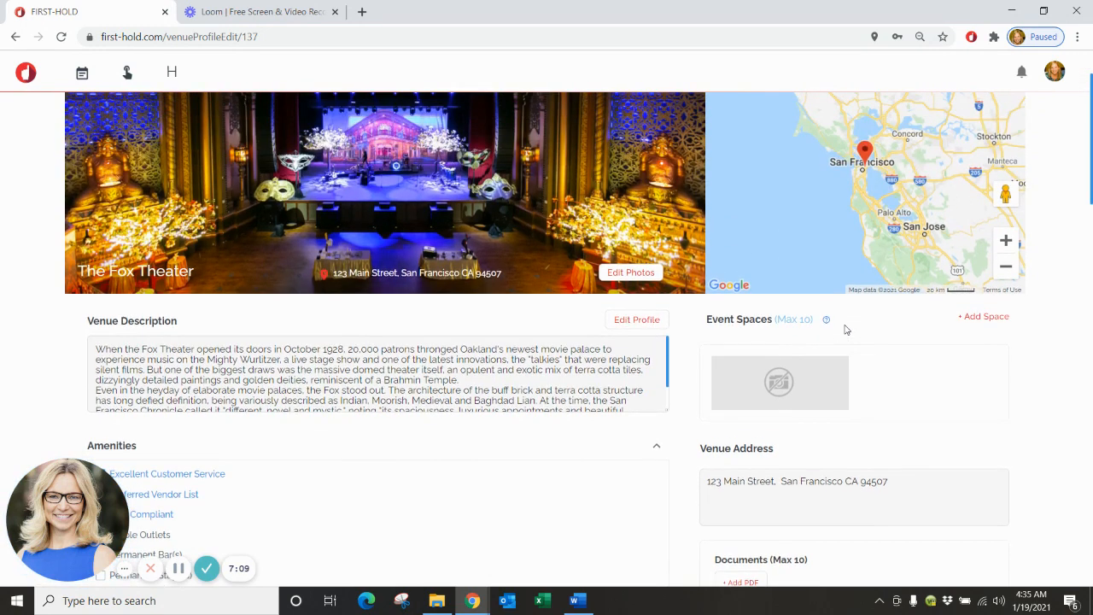
{"action": "scroll", "coordinate": [846, 327], "scroll_direction": "up", "scroll_amount": 1}
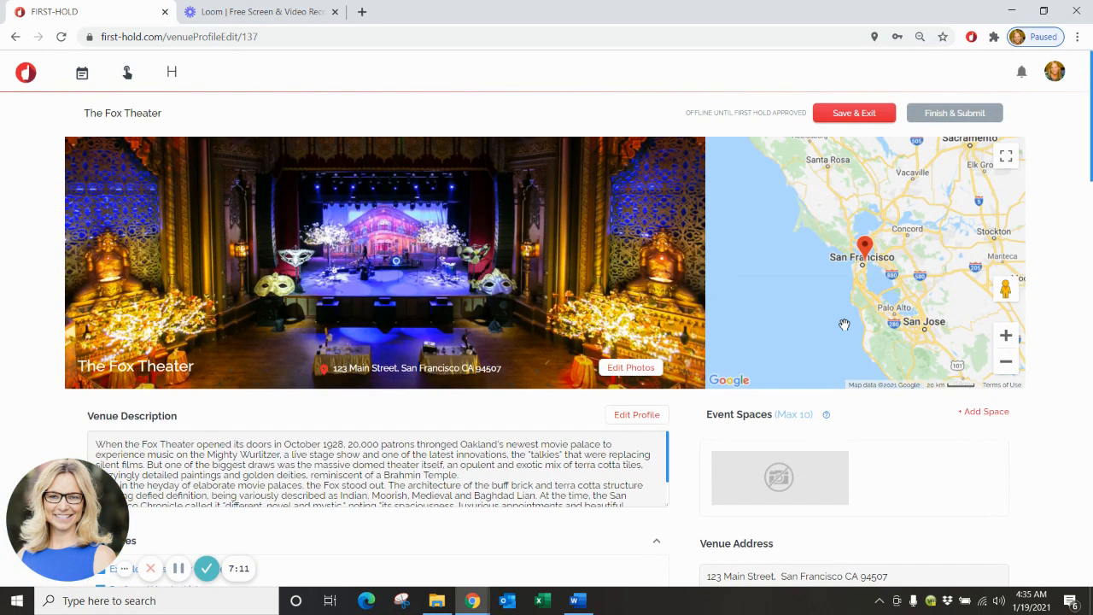
{"action": "scroll", "coordinate": [844, 325], "scroll_direction": "down", "scroll_amount": 2}
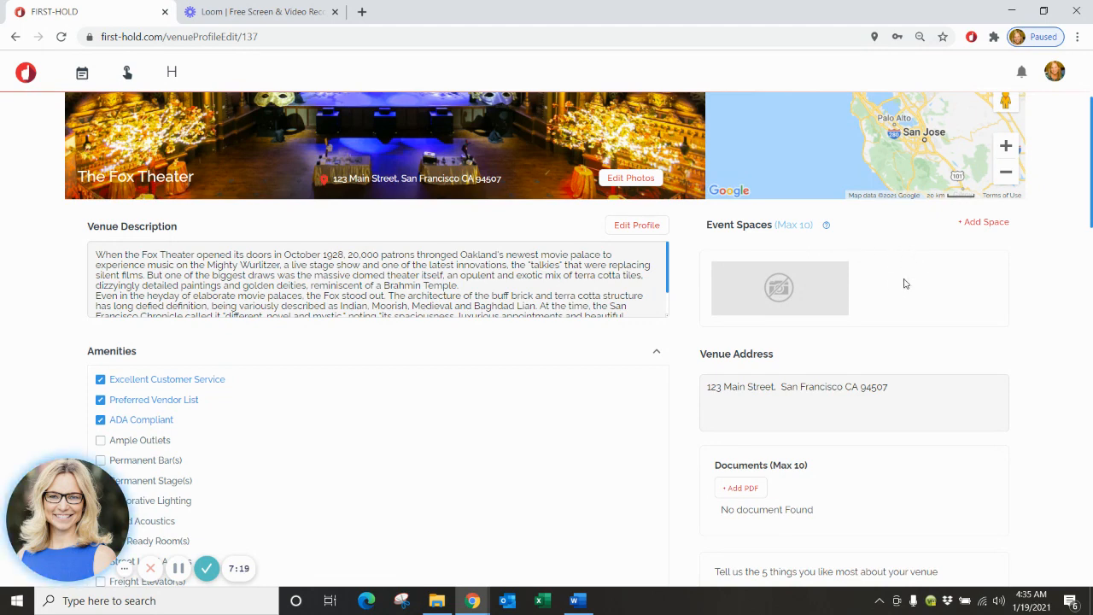
Add a new event space named Ballroom 1 and continue to its capacity options.
{"action": "left_click", "coordinate": [985, 225]}
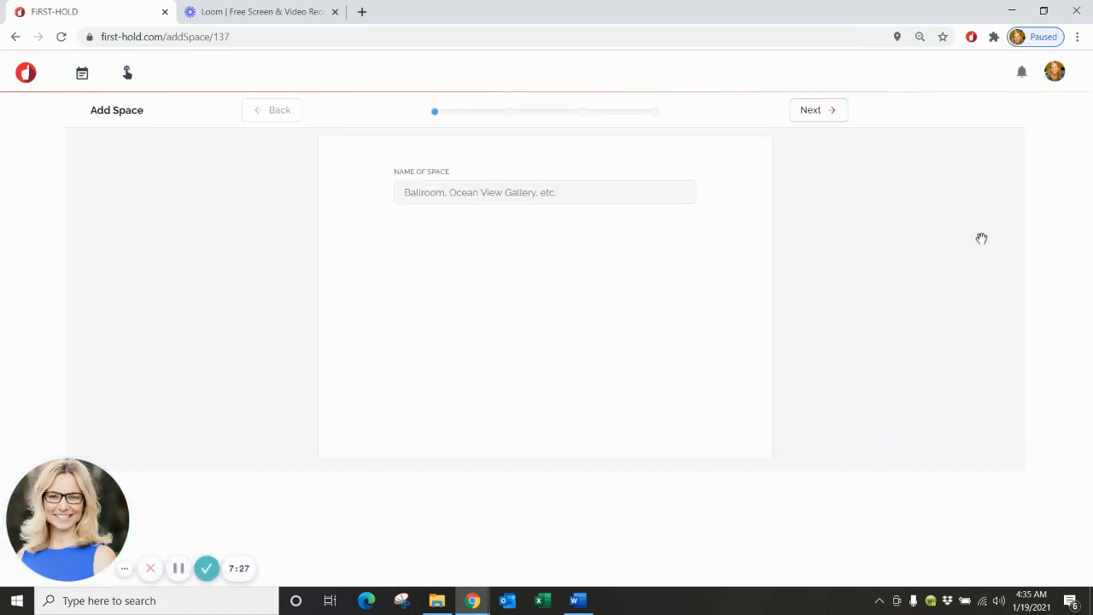
{"action": "left_click", "coordinate": [585, 197]}
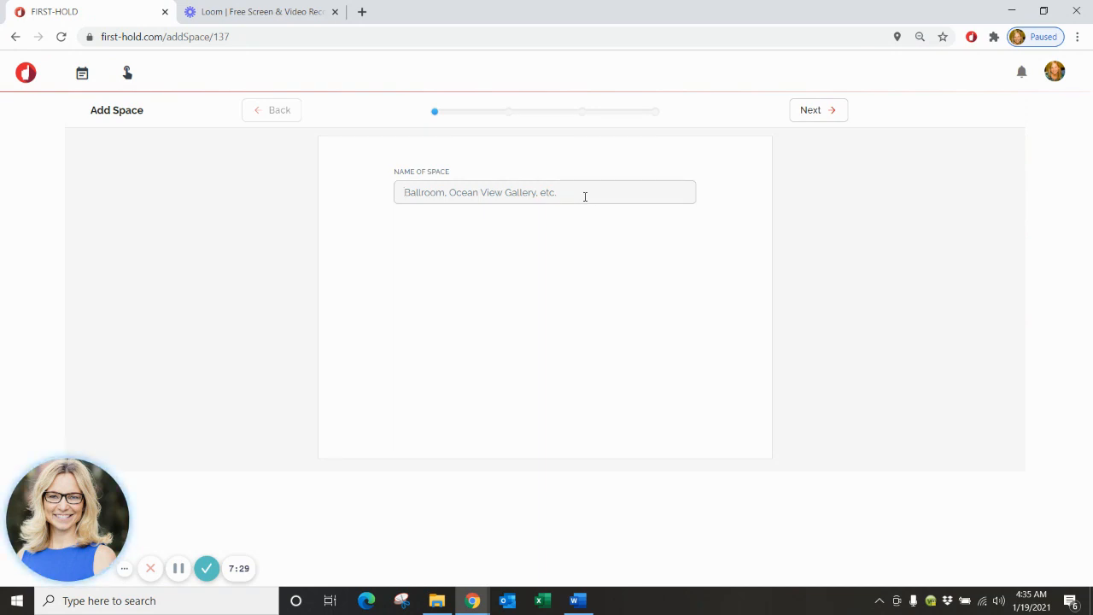
{"action": "type", "text": "B"}
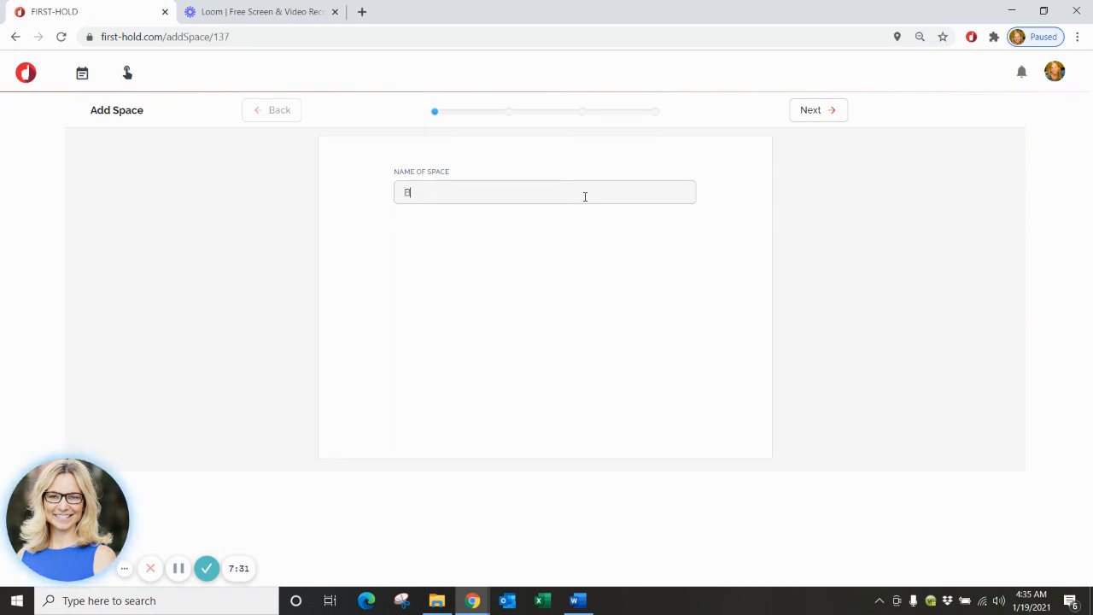
{"action": "type", "text": "allroom 1"}
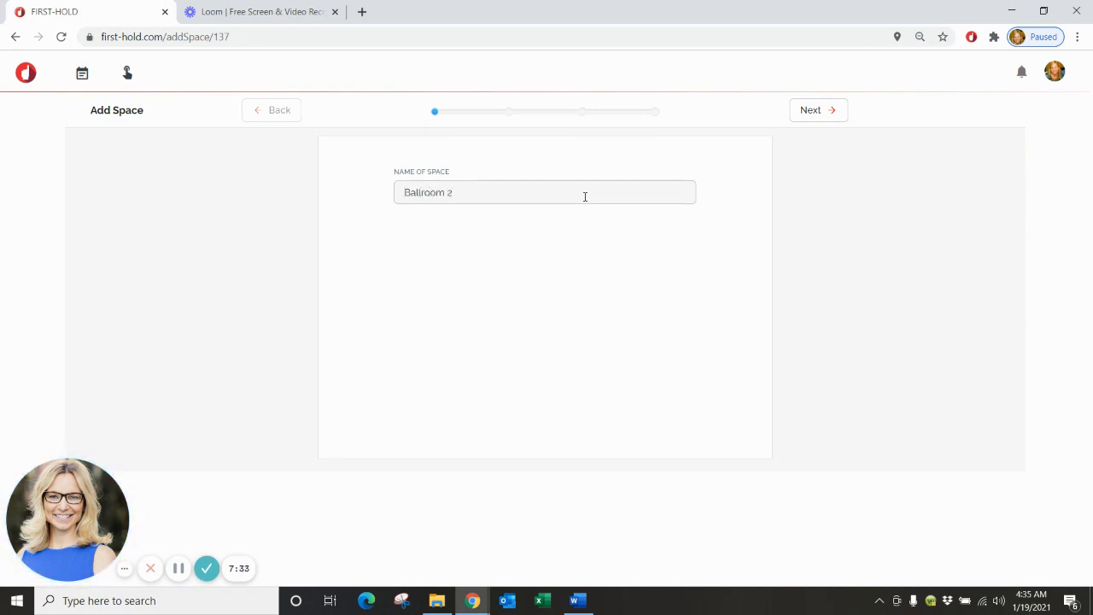
{"action": "left_click", "coordinate": [835, 111]}
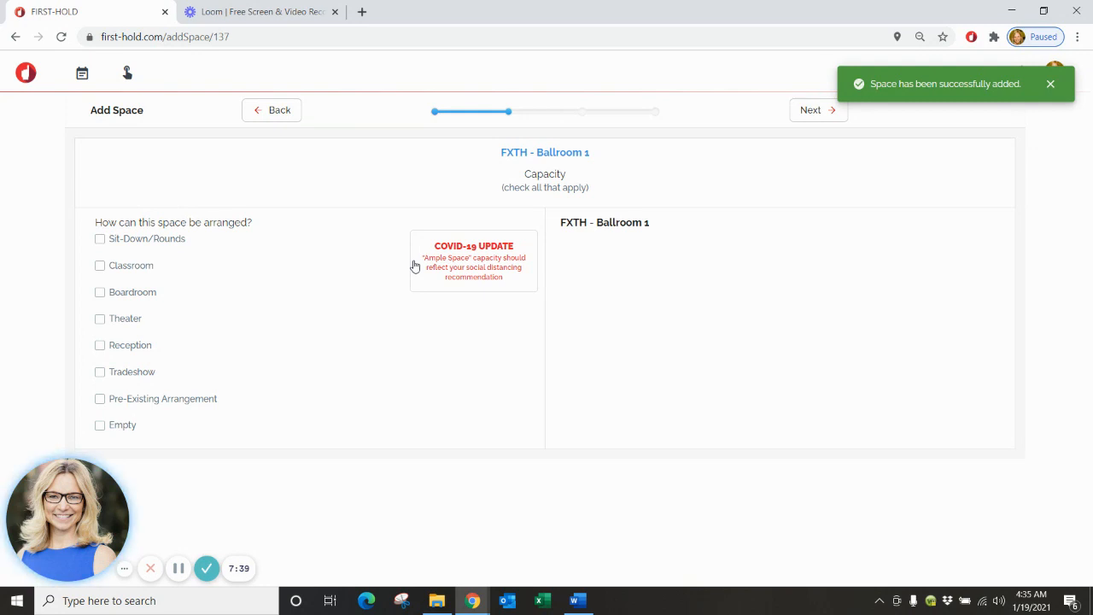
Allow Sit-Down/Rounds seating in Ballroom 1 for 100 to 200 guests.
{"action": "left_click", "coordinate": [99, 241]}
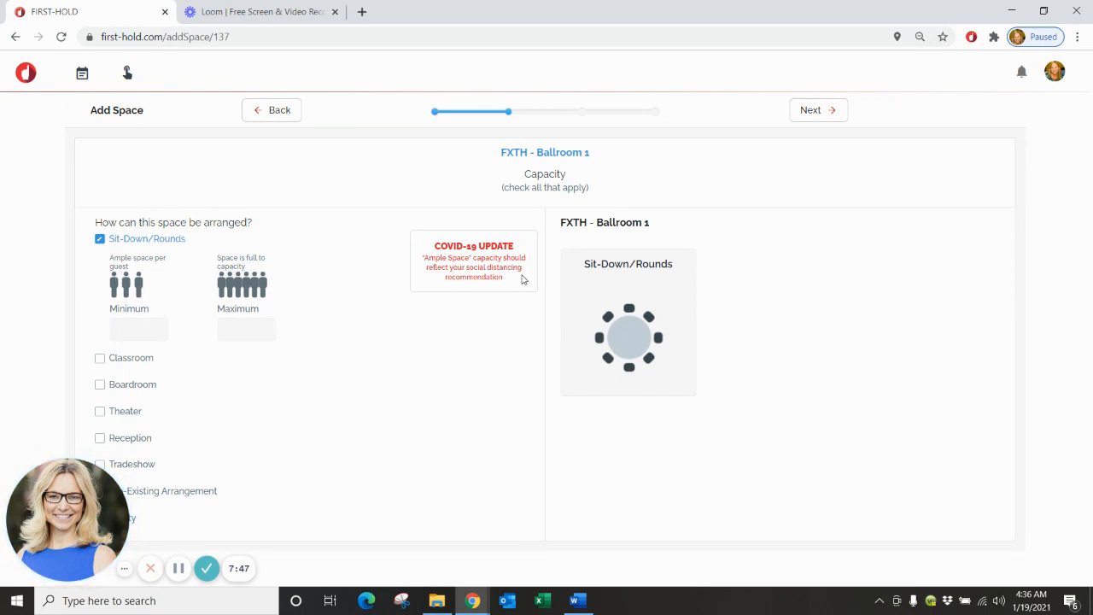
{"action": "left_click", "coordinate": [146, 327]}
{"action": "type", "text": "100"}
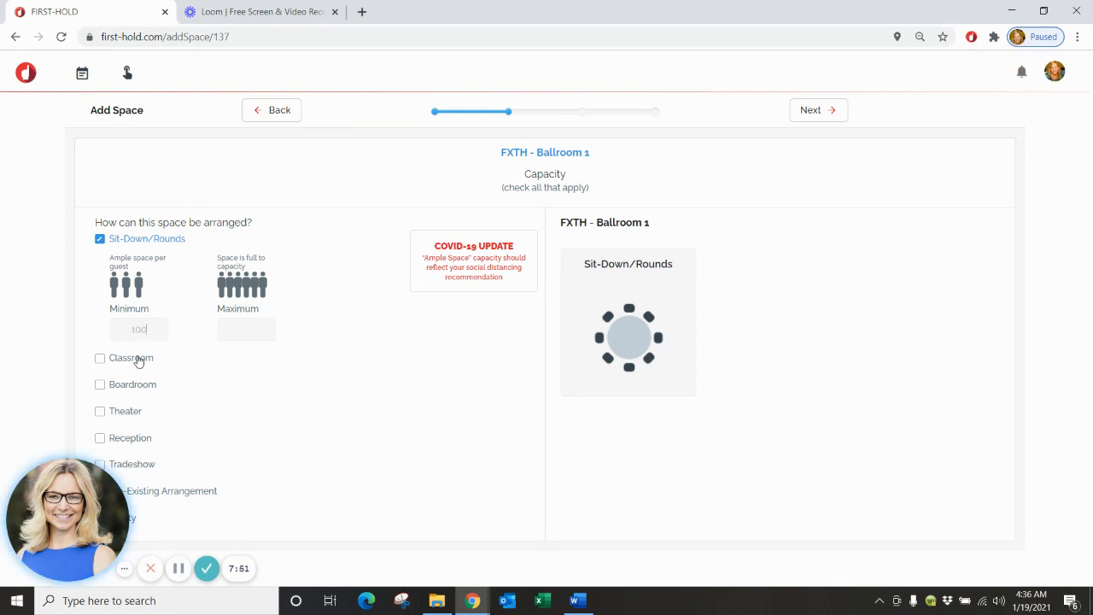
{"action": "left_click", "coordinate": [268, 332]}
{"action": "type", "text": "200"}
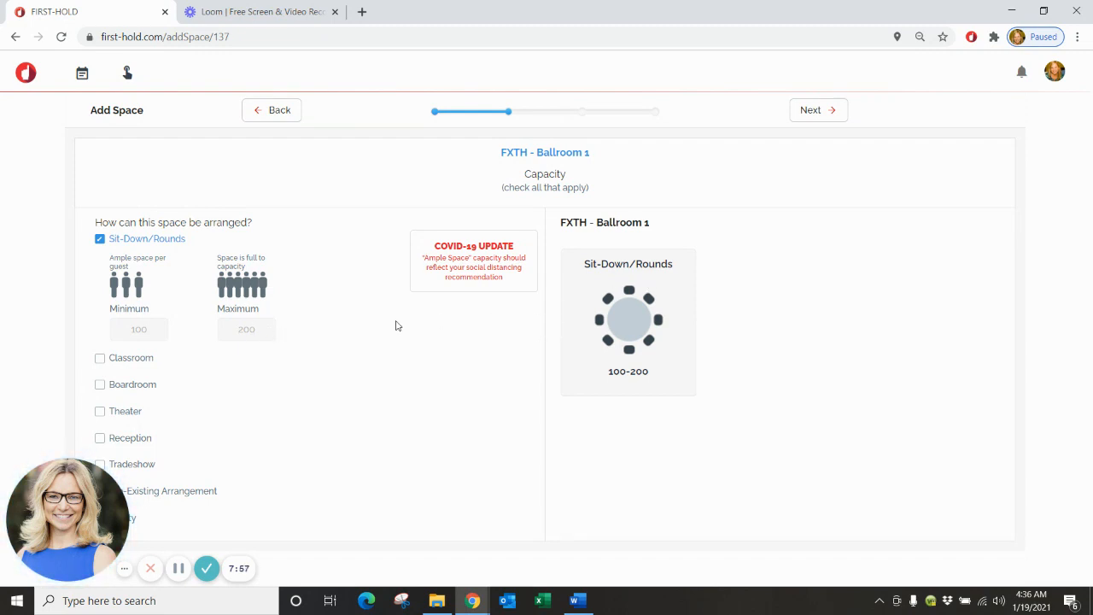
Allow Classroom seating for 100 to 200 guests.
{"action": "left_click", "coordinate": [99, 359]}
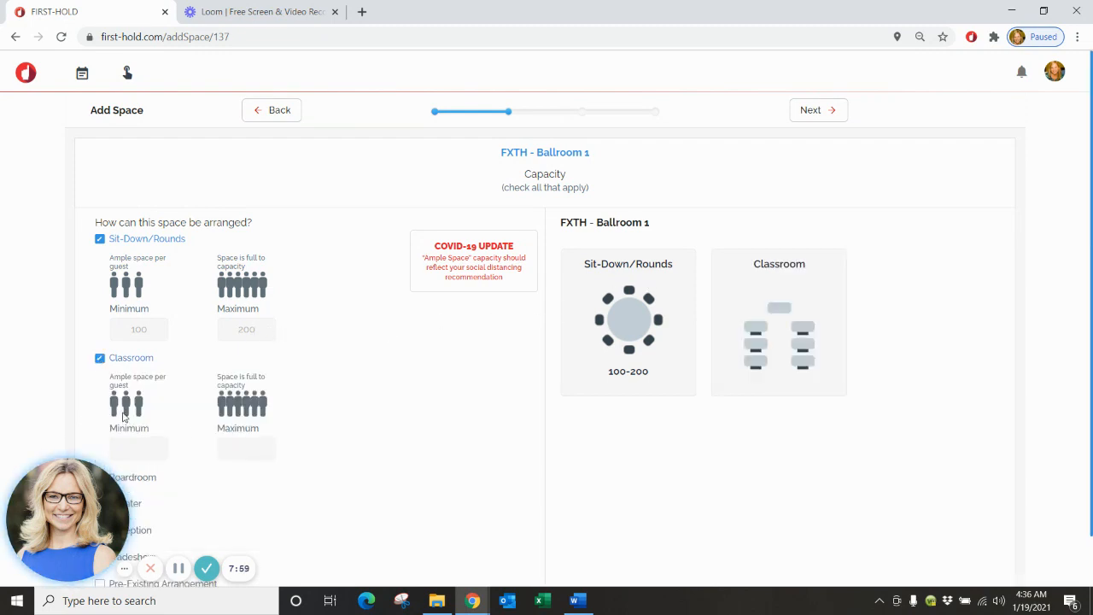
{"action": "left_click", "coordinate": [139, 448]}
{"action": "type", "text": "100-200"}
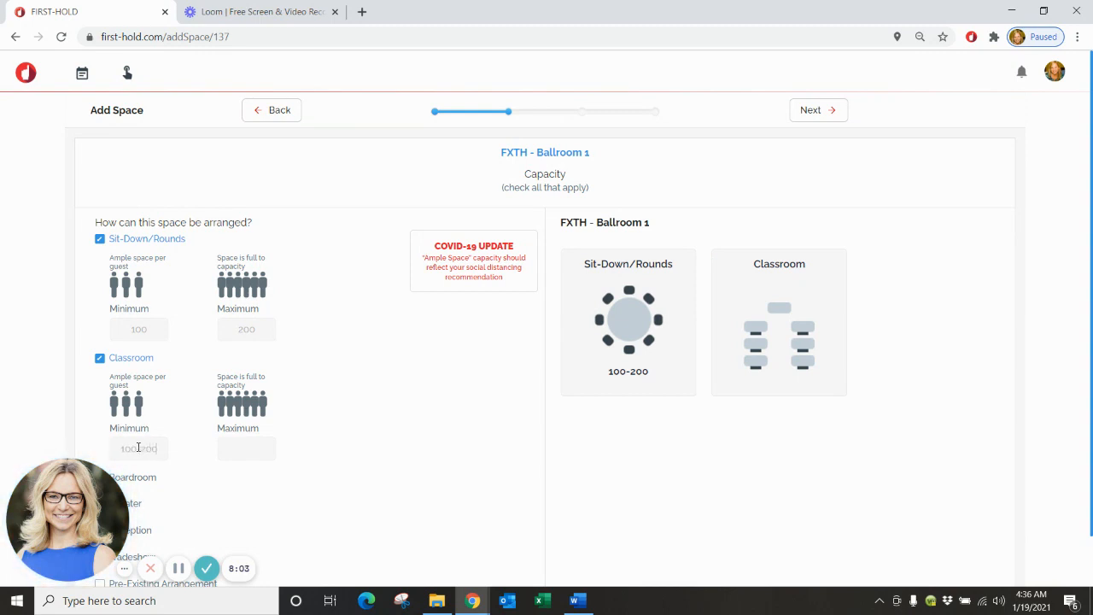
{"action": "key", "text": "BackSpace"}
{"action": "key", "text": "BackSpace"}
{"action": "key", "text": "BackSpace"}
{"action": "key", "text": "BackSpace"}
{"action": "left_click", "coordinate": [255, 447]}
{"action": "type", "text": "200"}
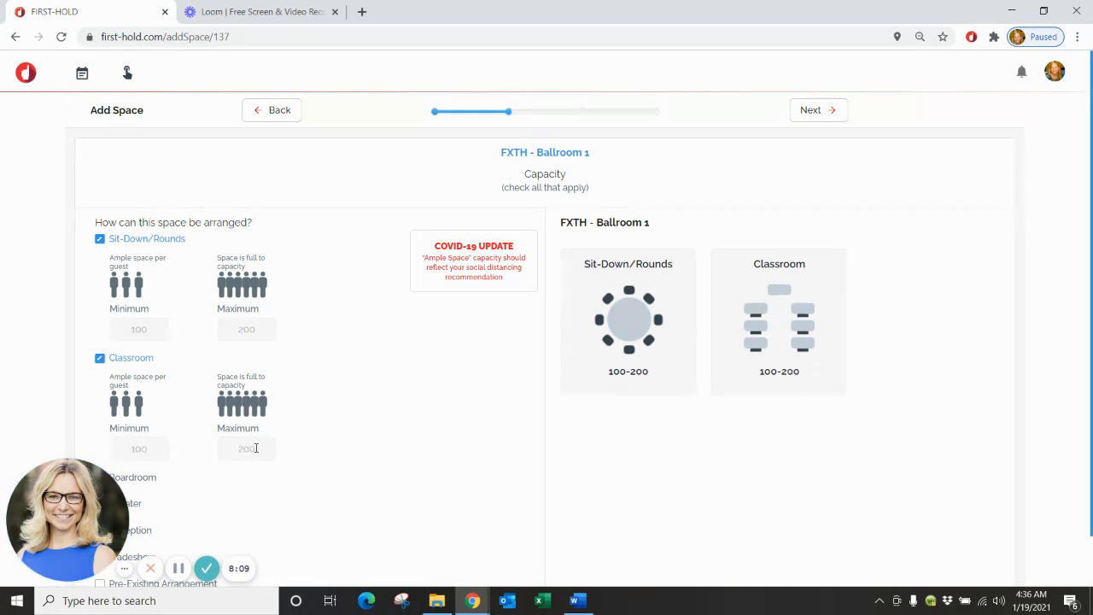
{"action": "scroll", "coordinate": [443, 441], "scroll_direction": "down", "scroll_amount": 1}
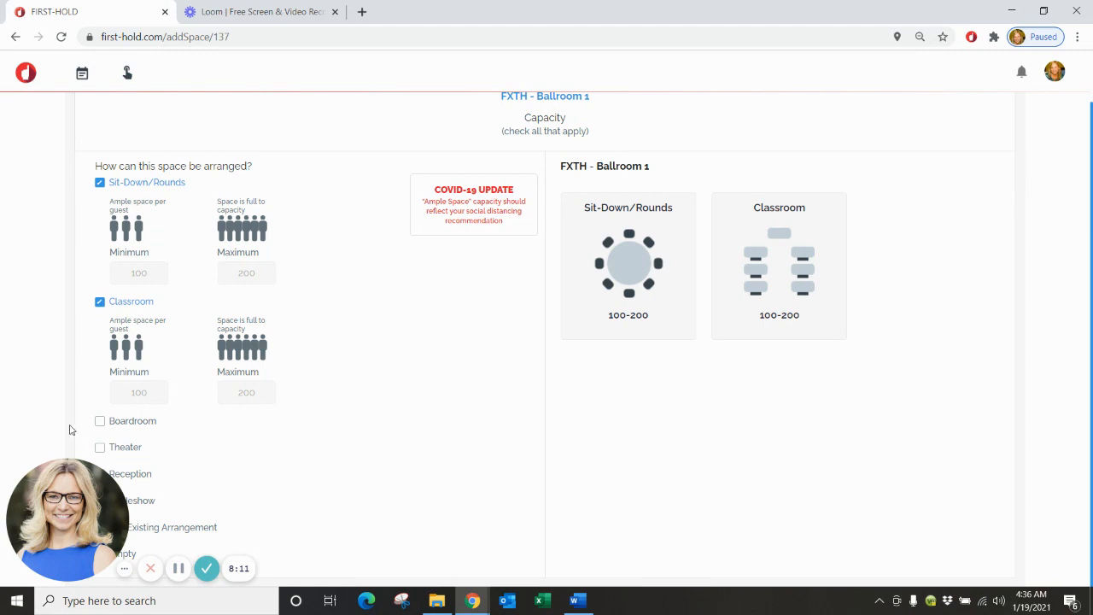
Allow Theater seating for 100 to 200 guests.
{"action": "left_click", "coordinate": [100, 448]}
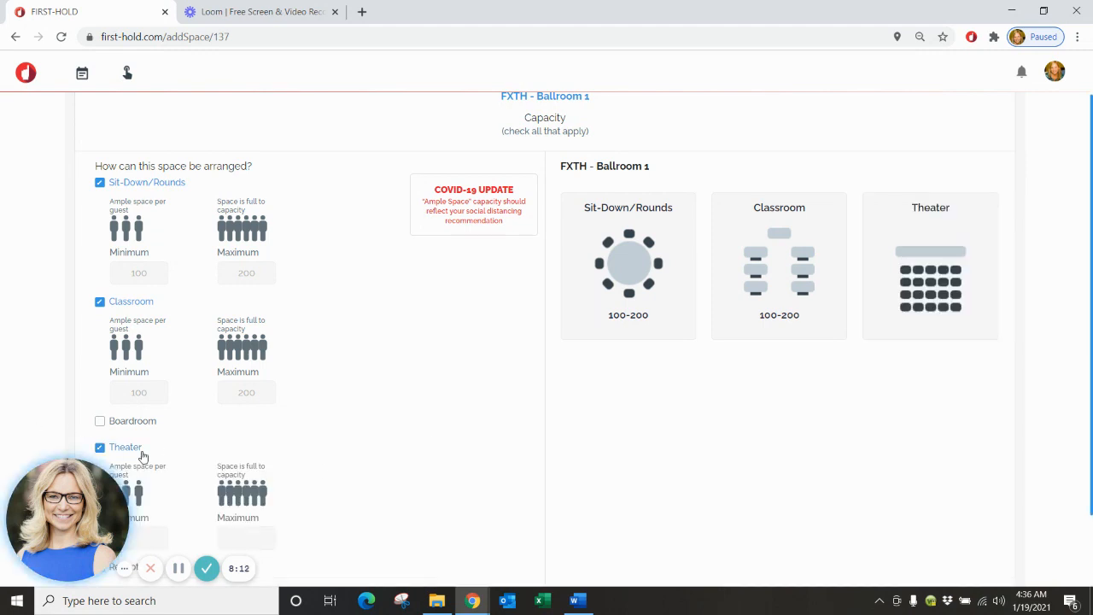
{"action": "left_click", "coordinate": [158, 535]}
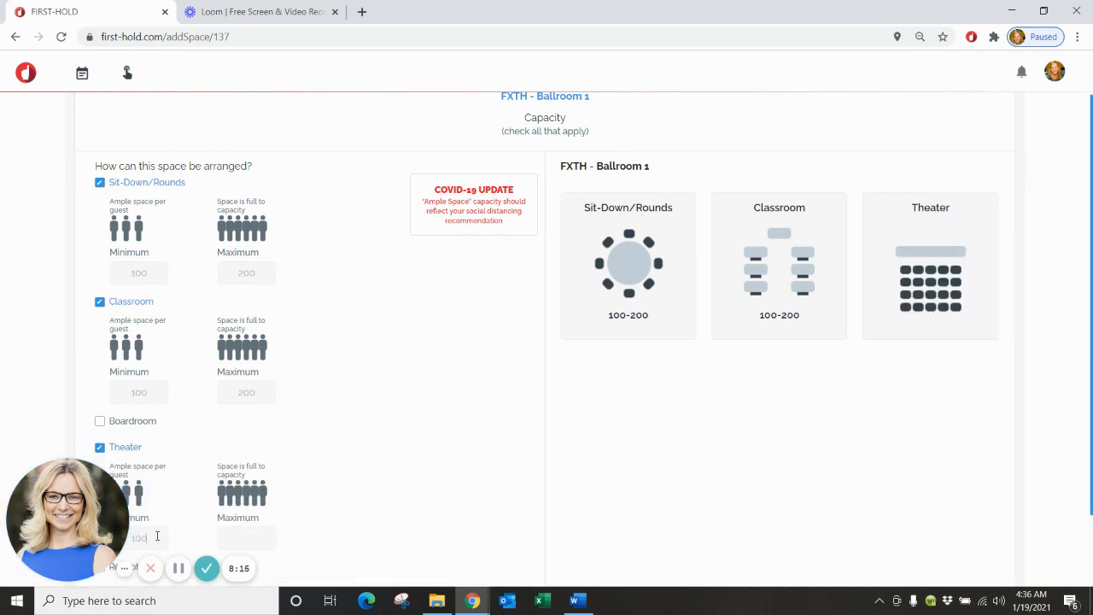
{"action": "type", "text": "100"}
{"action": "left_click", "coordinate": [248, 532]}
{"action": "type", "text": "200"}
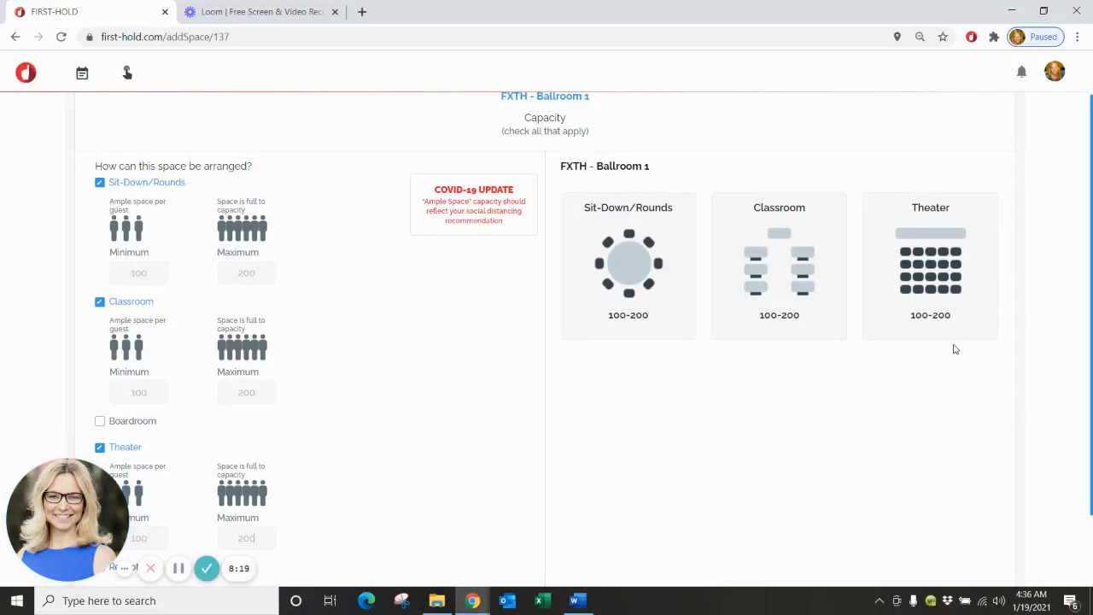
{"action": "scroll", "coordinate": [946, 341], "scroll_direction": "down", "scroll_amount": 1}
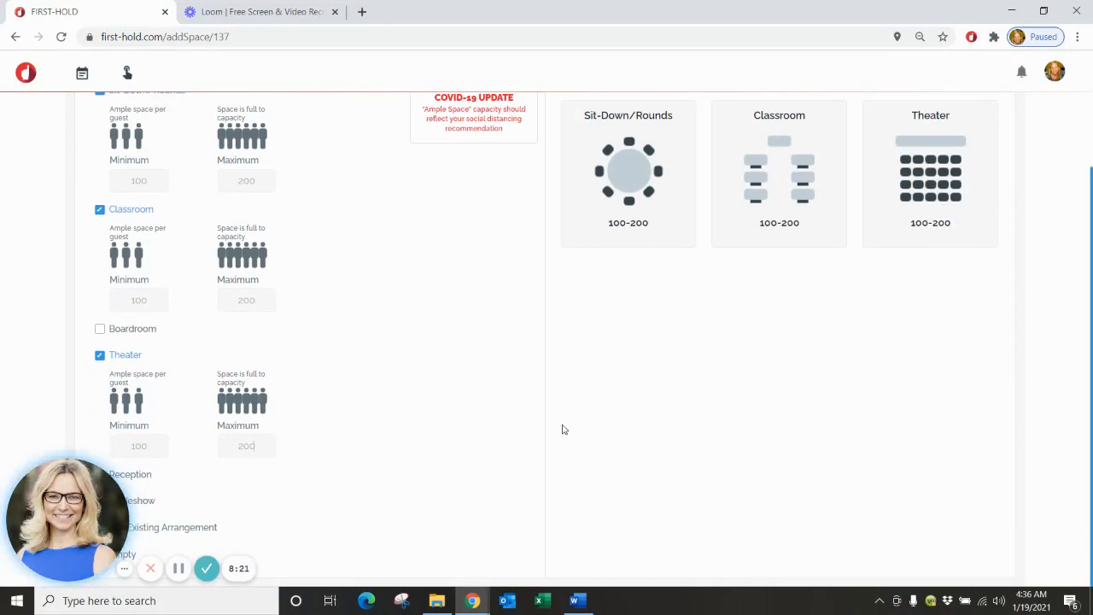
{"action": "scroll", "coordinate": [1057, 283], "scroll_direction": "up", "scroll_amount": 2}
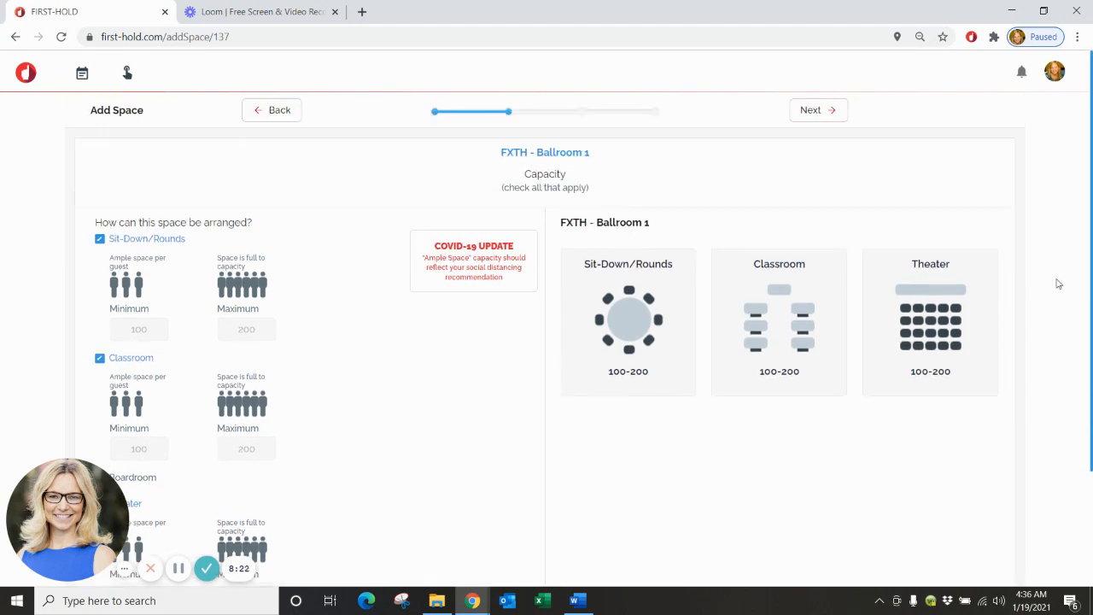
Move to the booking step and choose Flexible Rental for Ballroom 1 after reading the rental explanations.
{"action": "left_click", "coordinate": [813, 113]}
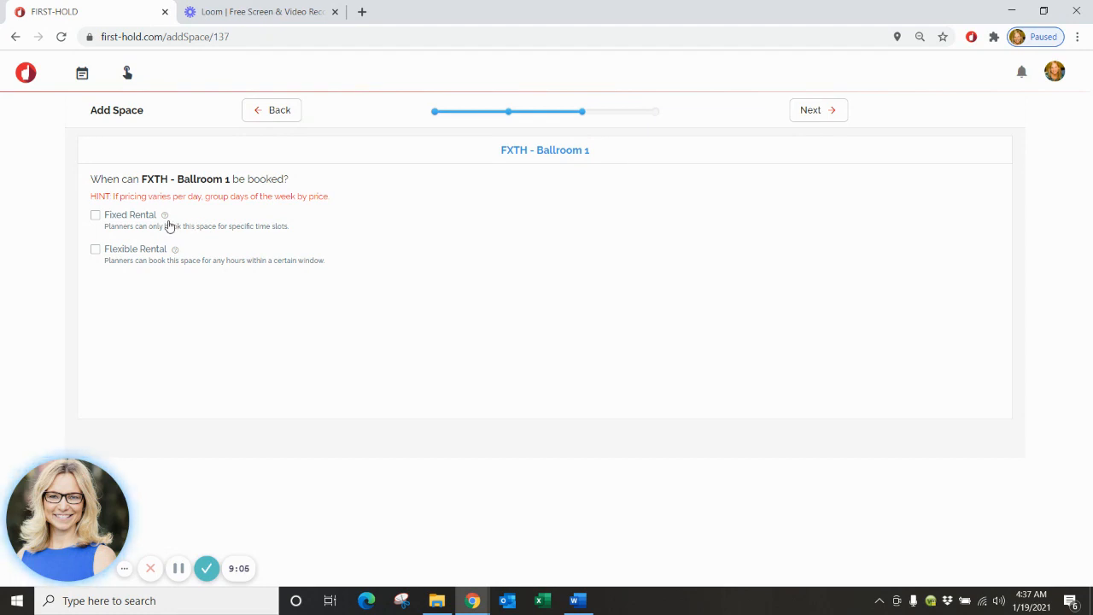
{"action": "mouse_move", "coordinate": [165, 219]}
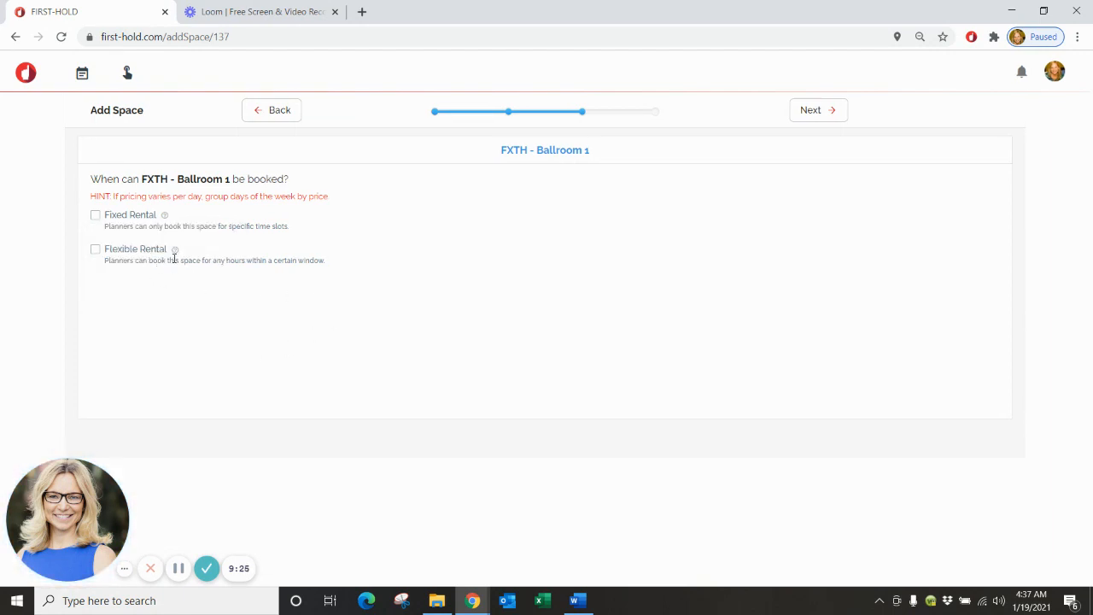
{"action": "left_click", "coordinate": [174, 251]}
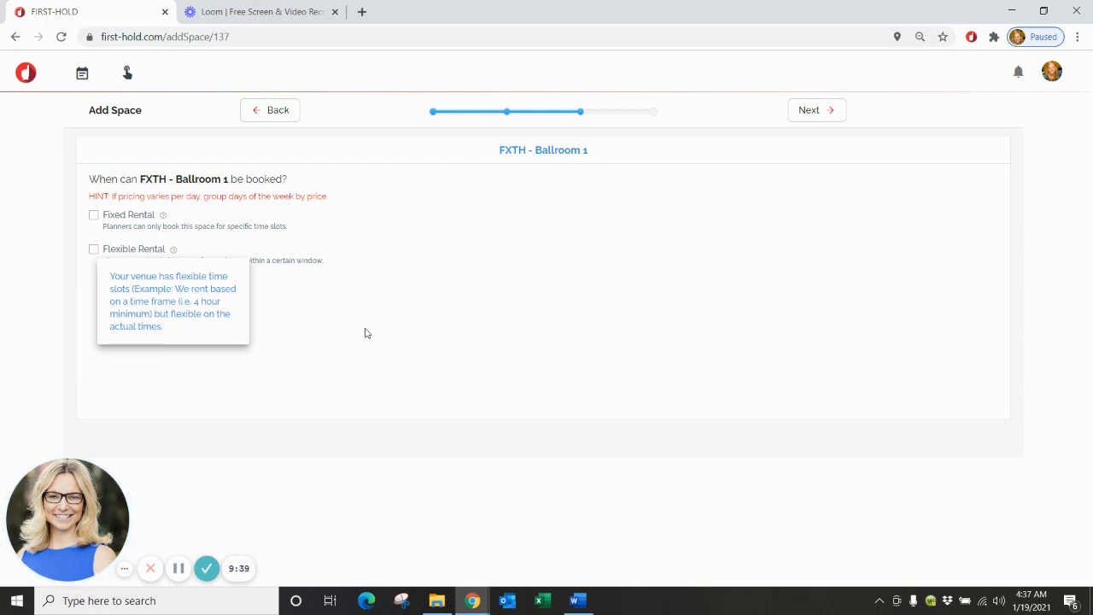
{"action": "left_click", "coordinate": [300, 316]}
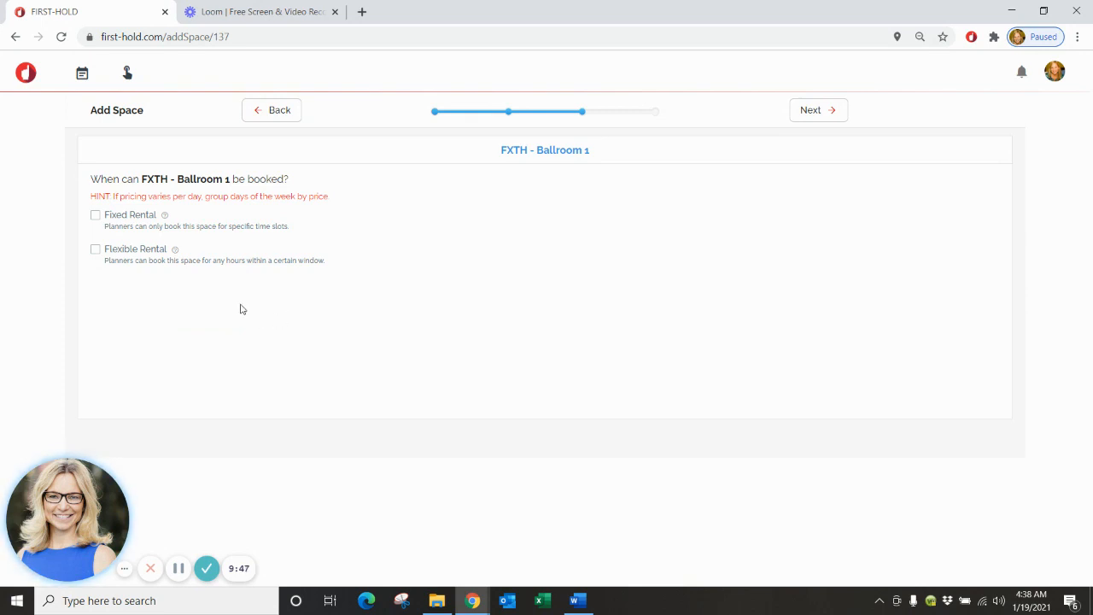
{"action": "left_click", "coordinate": [95, 249]}
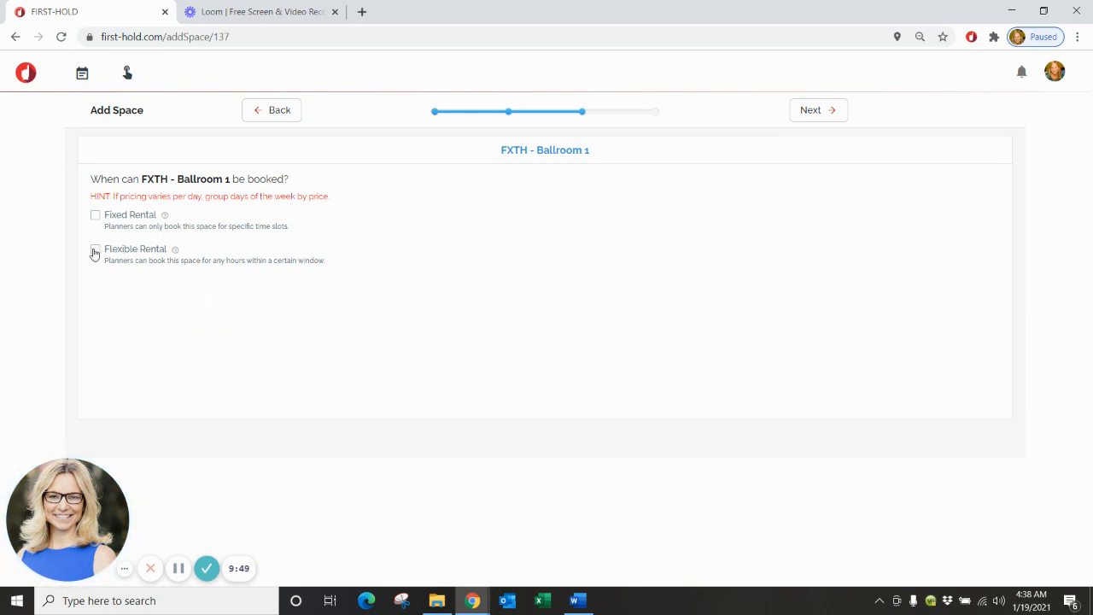
Base the first time slot's pricing on 3HR and run it 6:00 AM to 12:00 AM.
{"action": "scroll", "coordinate": [207, 382], "scroll_direction": "down", "scroll_amount": 2}
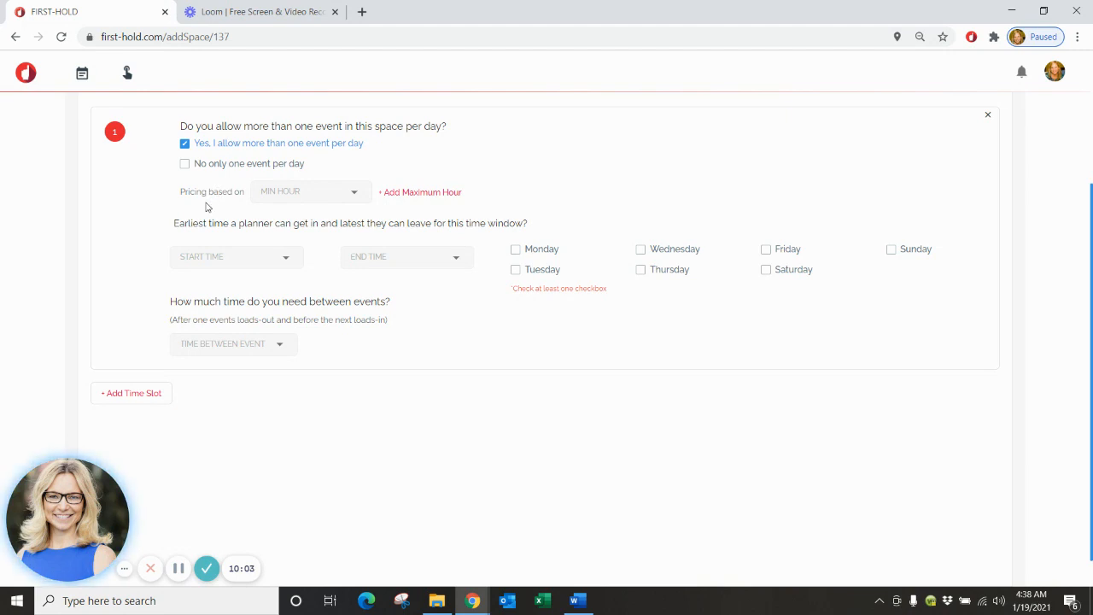
{"action": "left_click", "coordinate": [355, 193]}
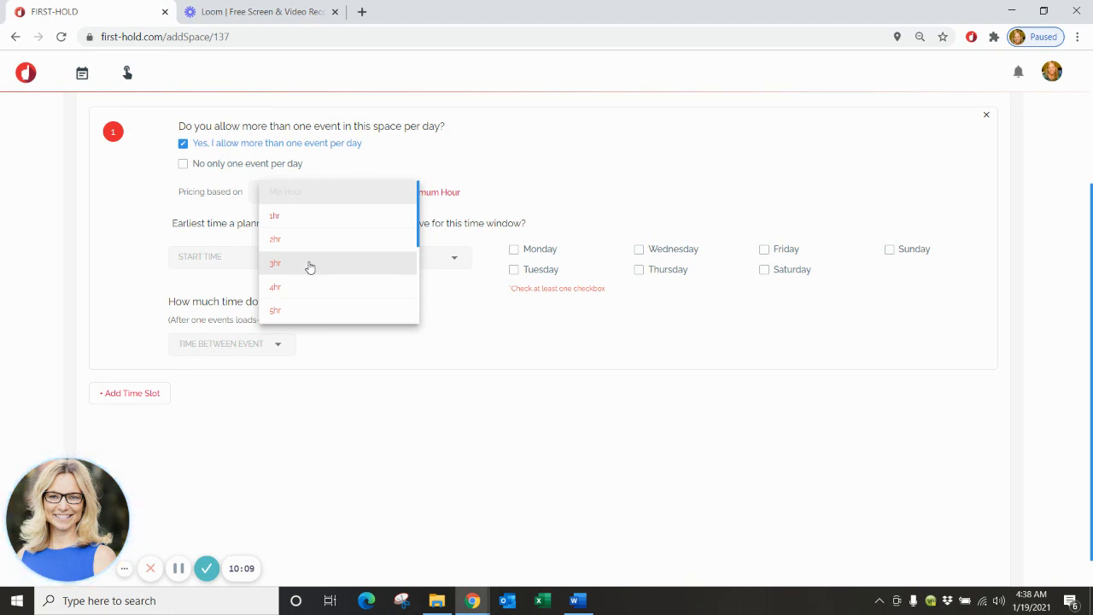
{"action": "left_click", "coordinate": [310, 266]}
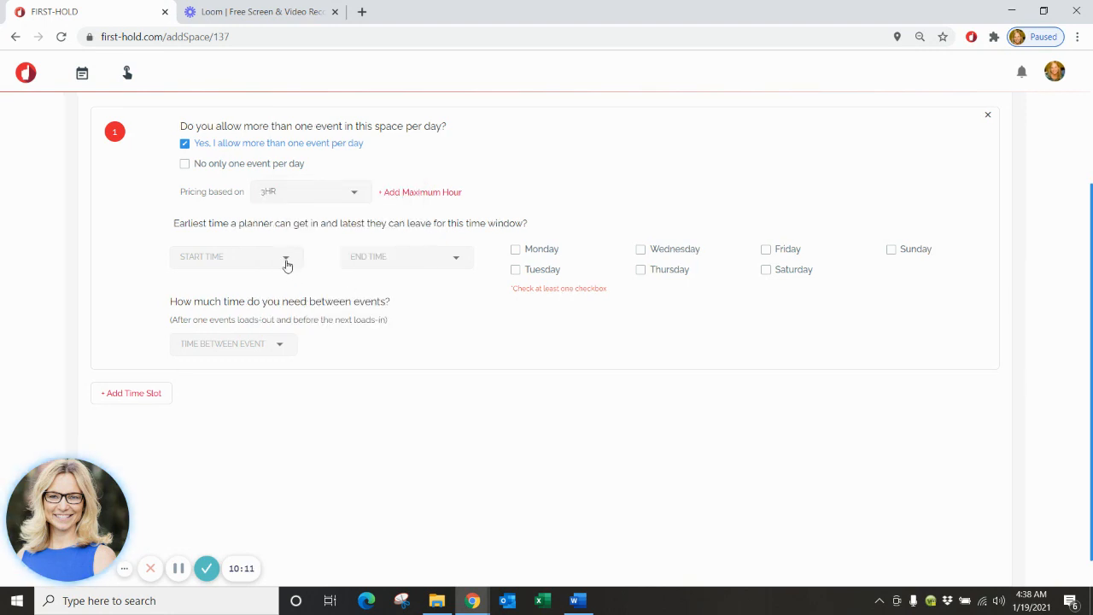
{"action": "left_click", "coordinate": [285, 258]}
{"action": "left_click", "coordinate": [282, 282]}
{"action": "left_click", "coordinate": [454, 259]}
{"action": "scroll", "coordinate": [464, 251], "scroll_direction": "down", "scroll_amount": 5}
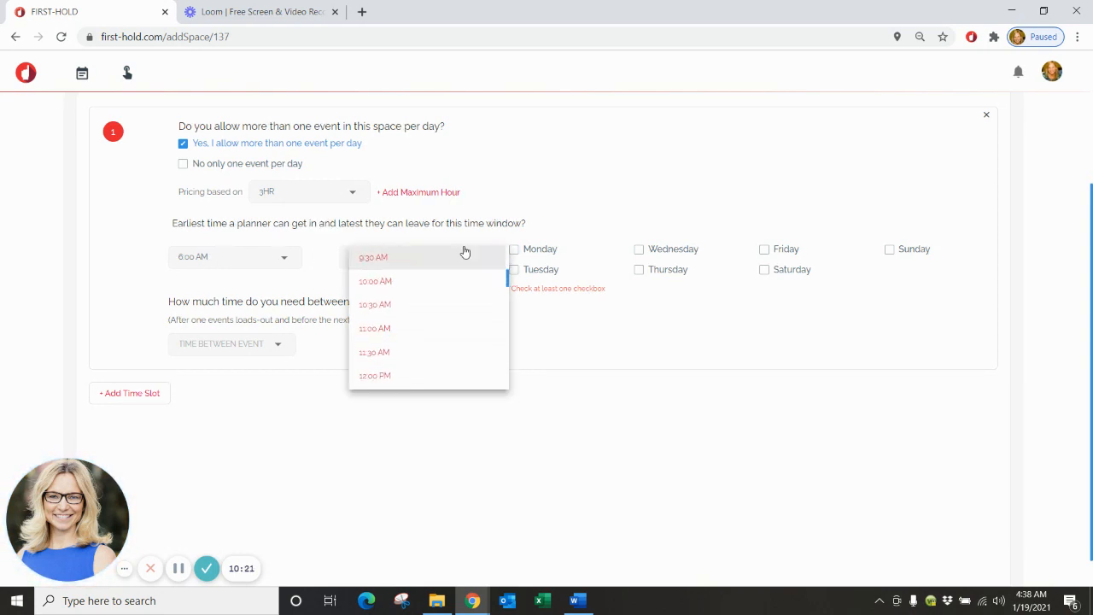
{"action": "scroll", "coordinate": [465, 252], "scroll_direction": "down", "scroll_amount": 5}
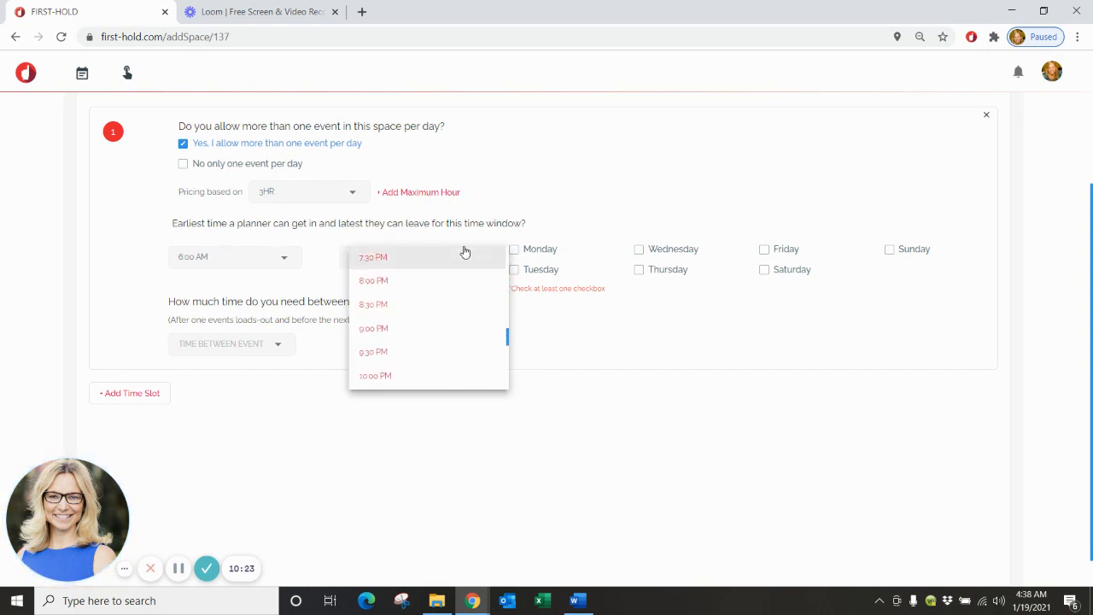
{"action": "scroll", "coordinate": [464, 250], "scroll_direction": "down", "scroll_amount": 2}
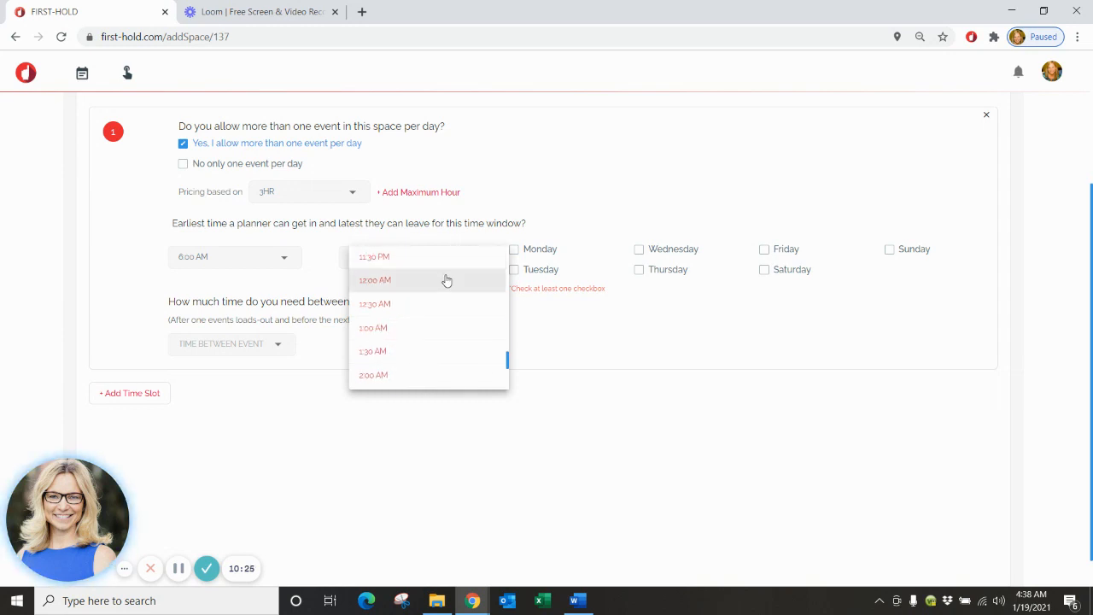
{"action": "left_click", "coordinate": [445, 281]}
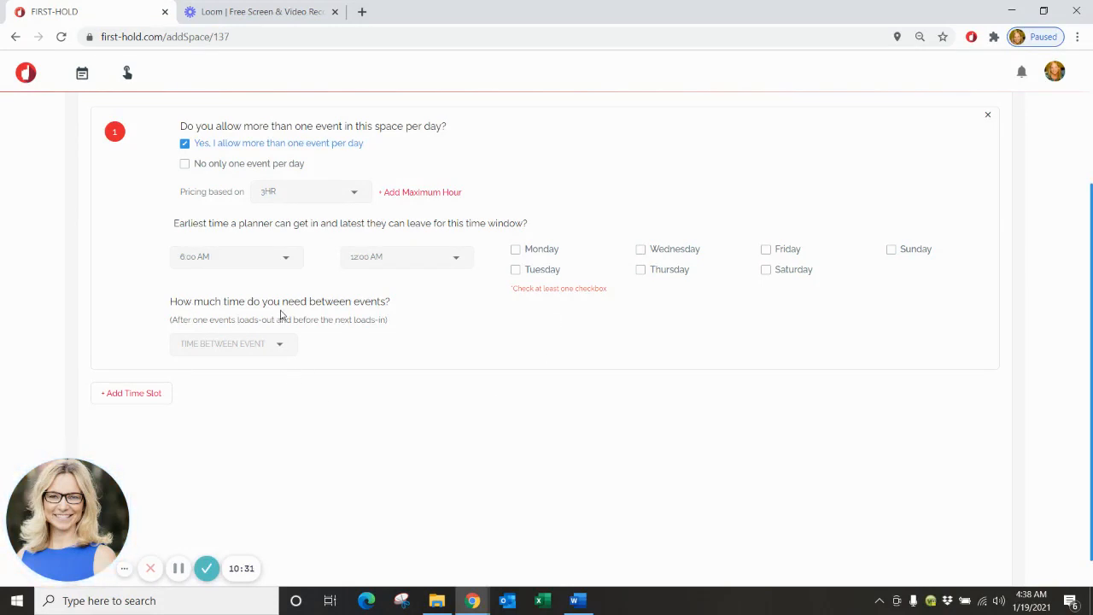
Require 2HR between events and make the slot available Monday through Friday.
{"action": "left_click", "coordinate": [282, 345]}
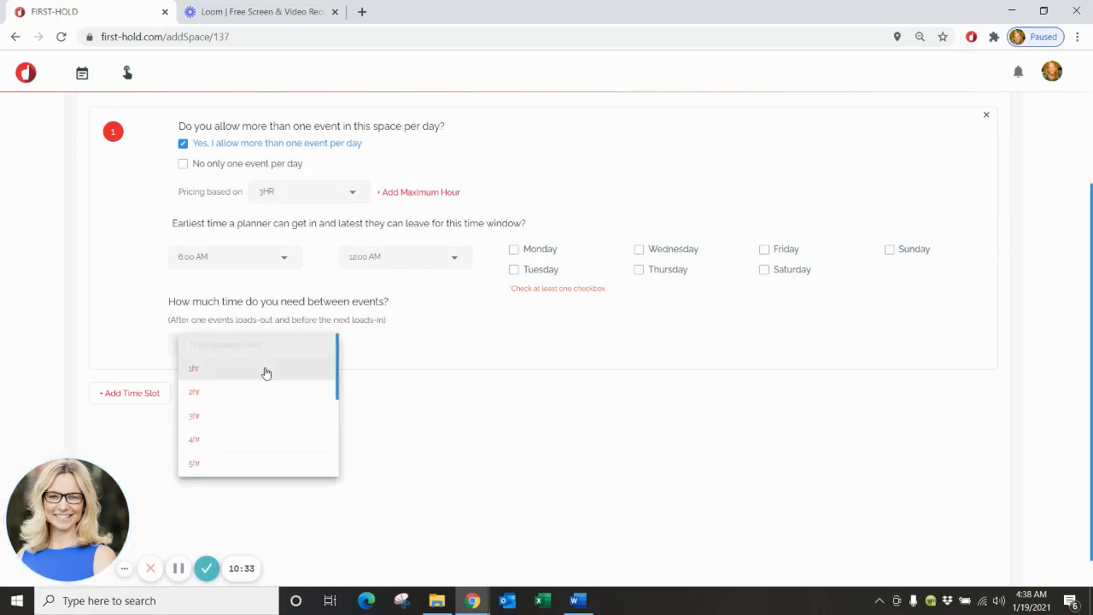
{"action": "left_click", "coordinate": [258, 374]}
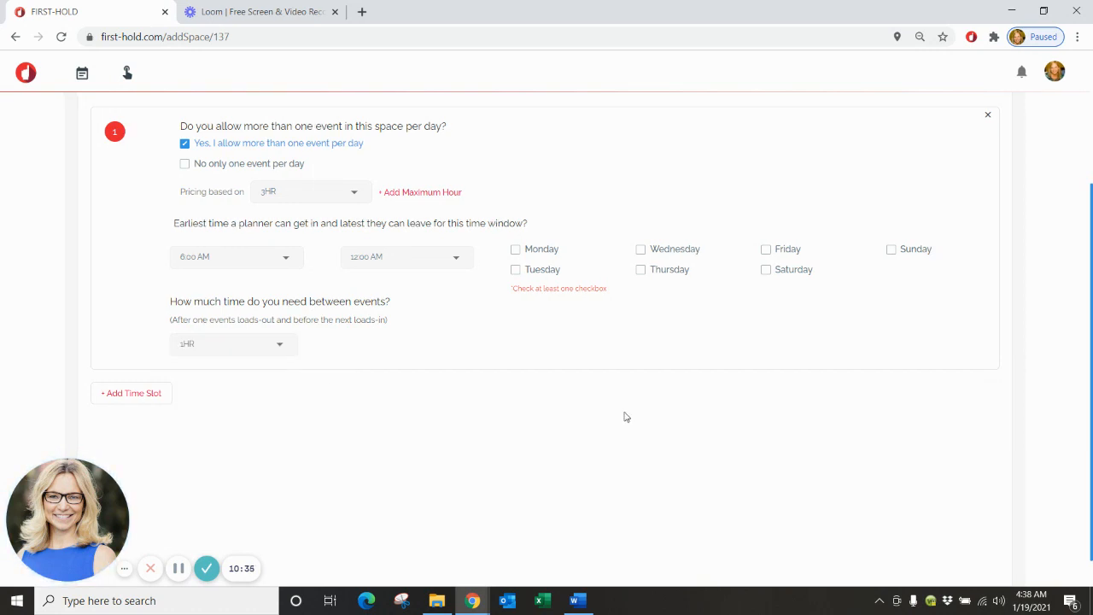
{"action": "left_click", "coordinate": [285, 349]}
{"action": "left_click", "coordinate": [252, 376]}
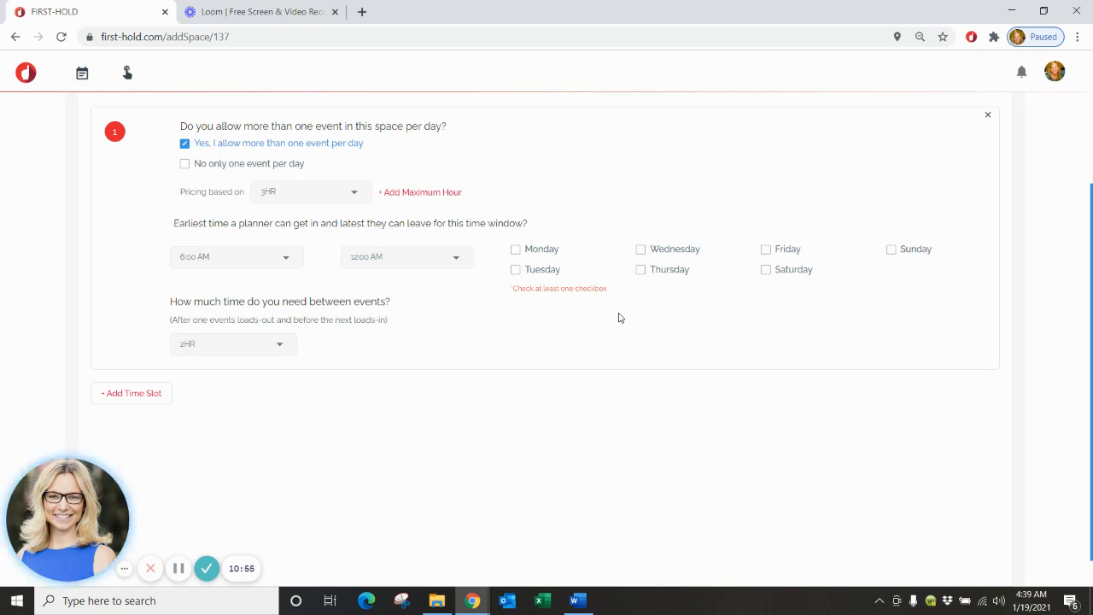
{"action": "left_click", "coordinate": [515, 255]}
{"action": "left_click", "coordinate": [517, 271]}
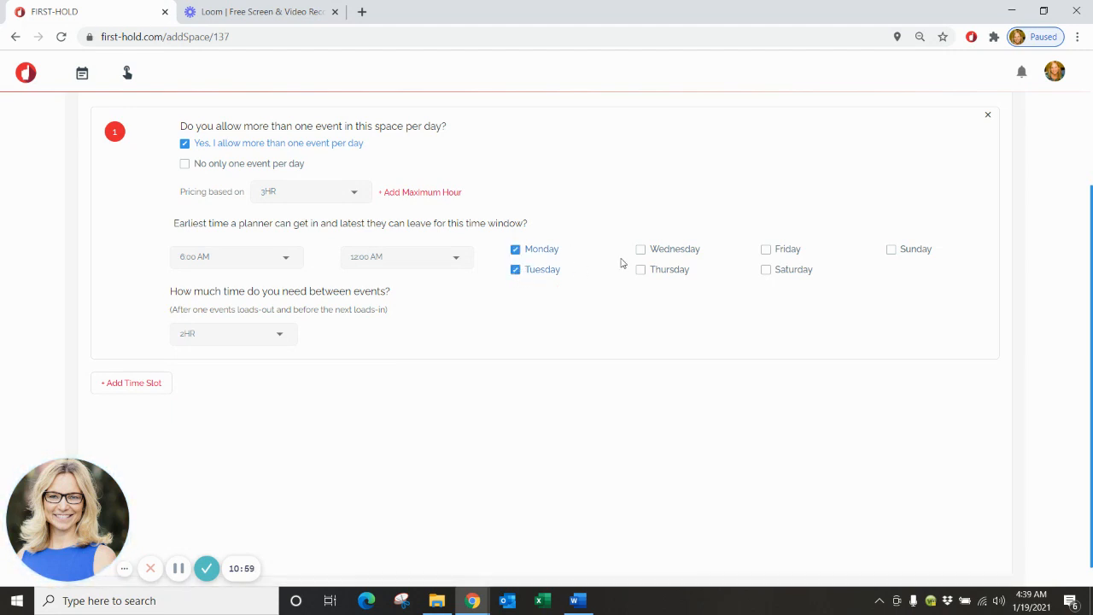
{"action": "left_click", "coordinate": [666, 253]}
{"action": "left_click", "coordinate": [656, 272]}
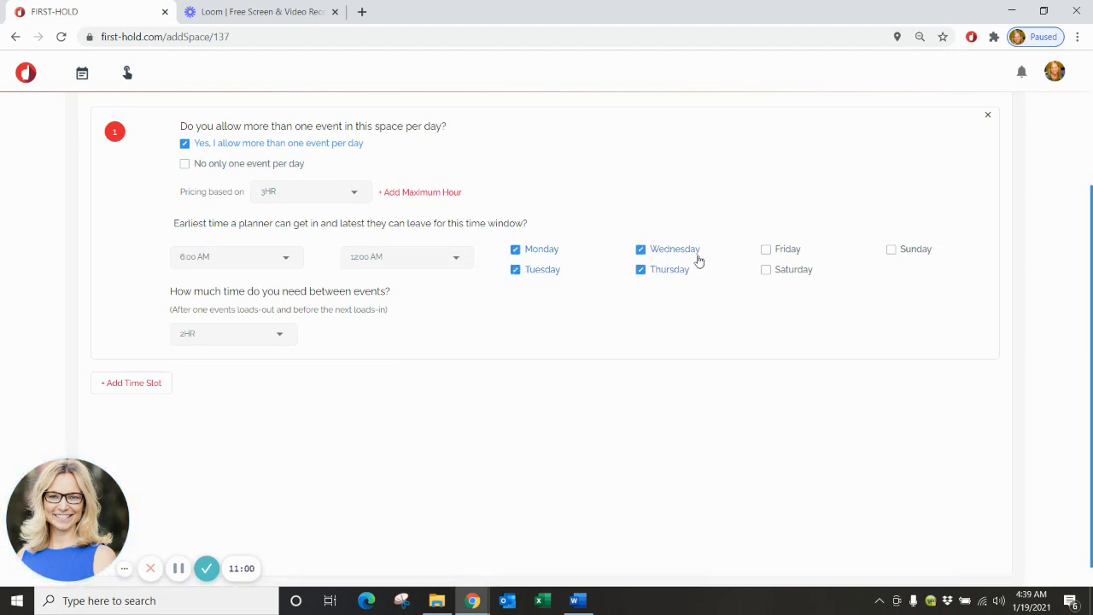
{"action": "left_click", "coordinate": [782, 252]}
{"action": "scroll", "coordinate": [758, 371], "scroll_direction": "down", "scroll_amount": 1}
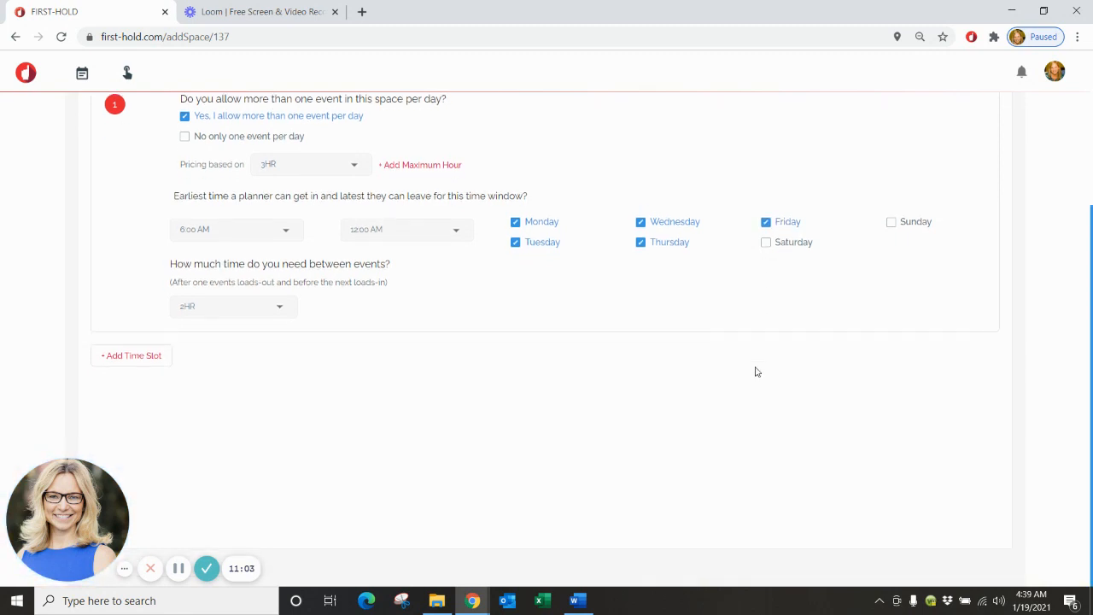
Add a second time slot priced on 6HR, running 6:00 AM to 12:00 AM.
{"action": "left_click", "coordinate": [137, 358]}
{"action": "scroll", "coordinate": [445, 487], "scroll_direction": "down", "scroll_amount": 2}
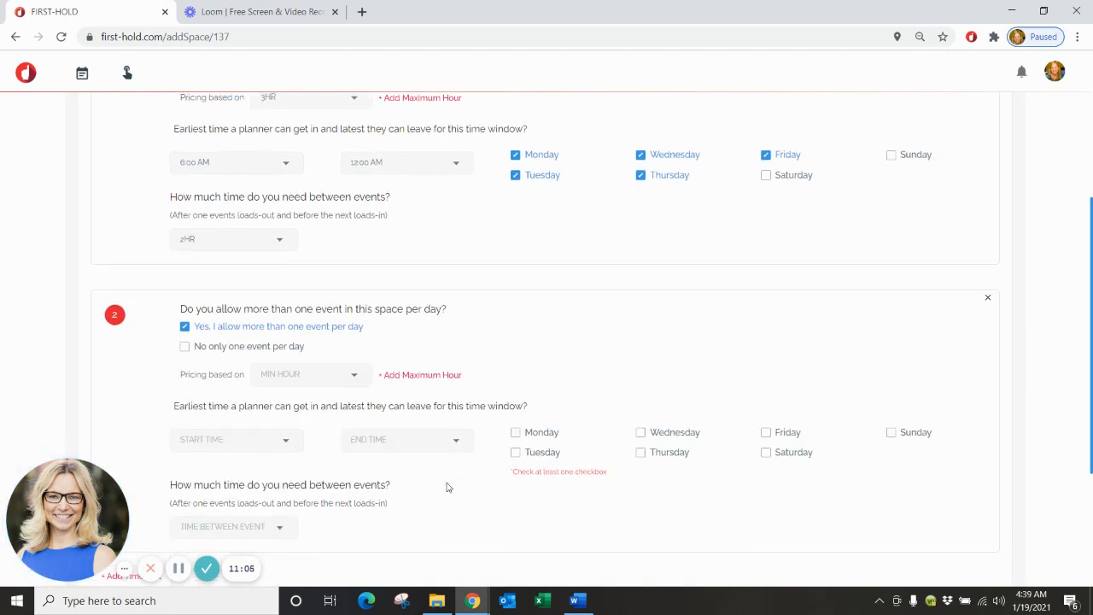
{"action": "left_click", "coordinate": [357, 253]}
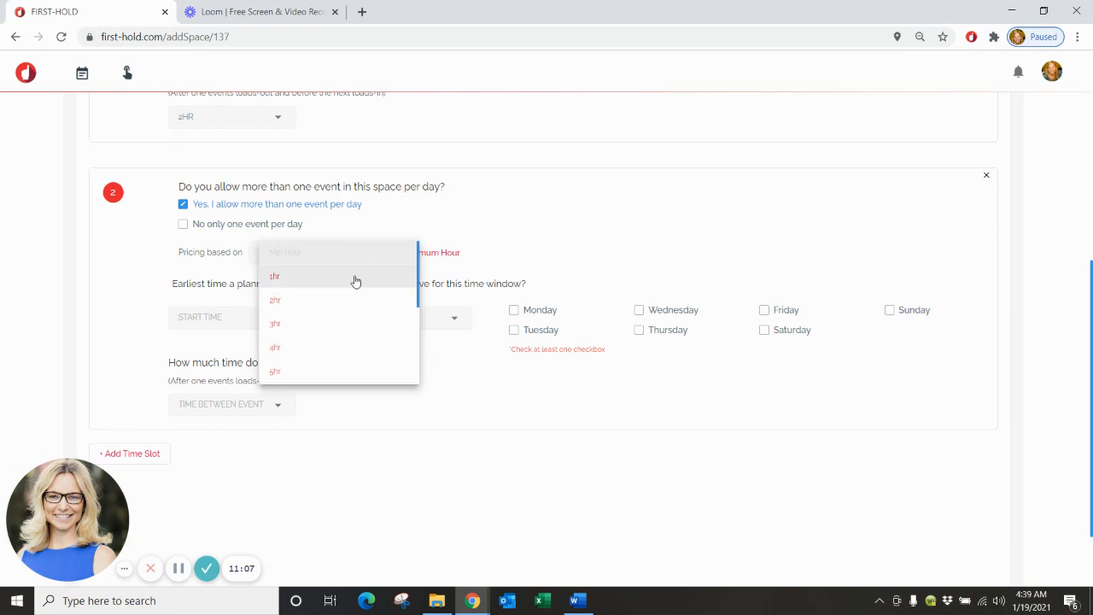
{"action": "scroll", "coordinate": [357, 281], "scroll_direction": "down", "scroll_amount": 1}
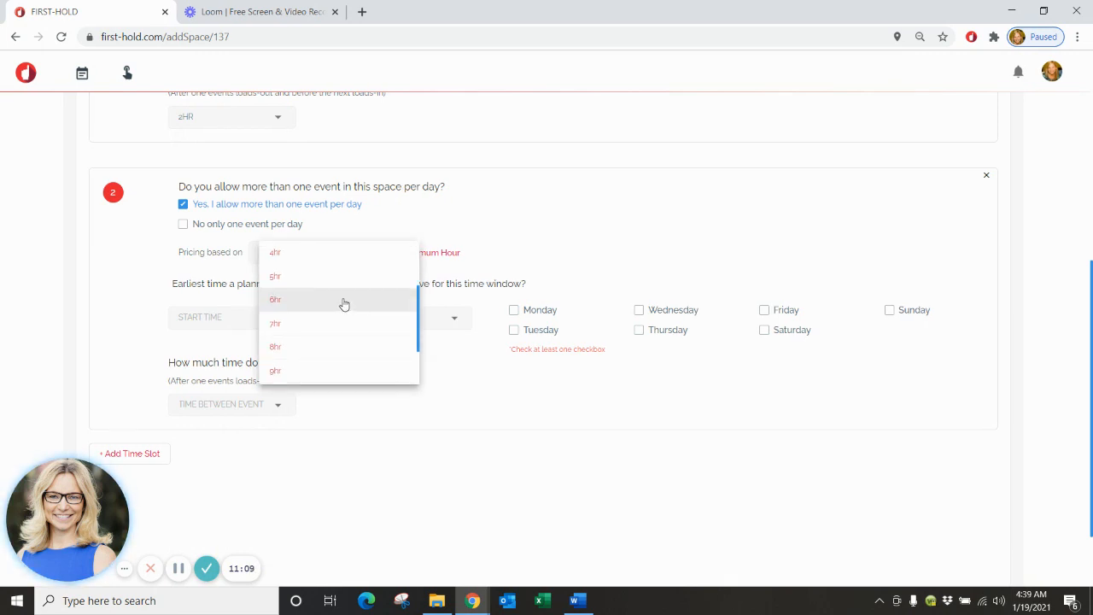
{"action": "left_click", "coordinate": [344, 302]}
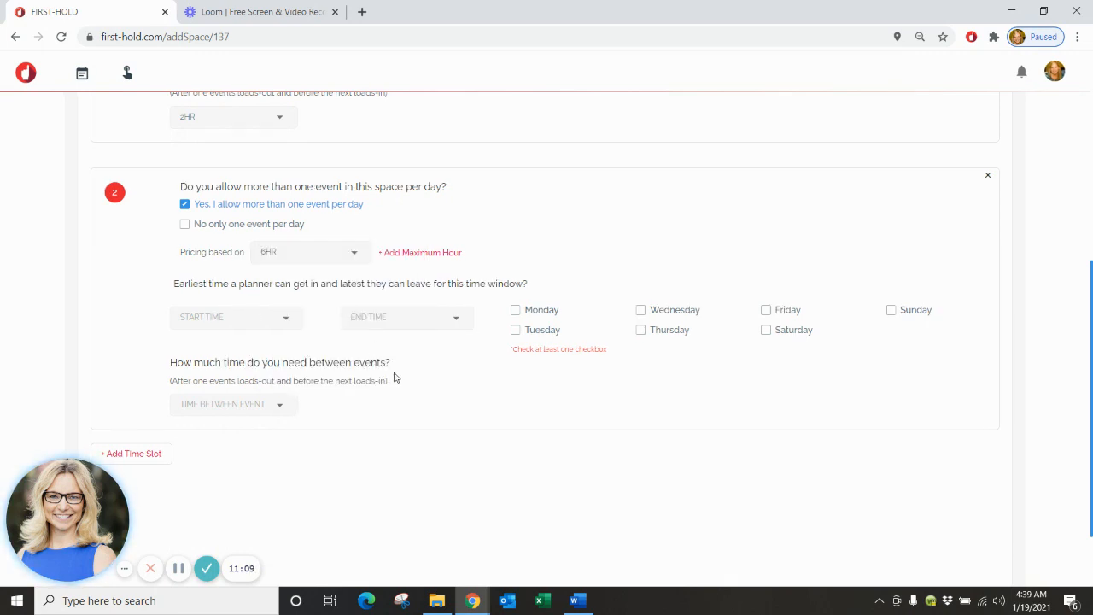
{"action": "left_click", "coordinate": [282, 322]}
{"action": "left_click", "coordinate": [274, 342]}
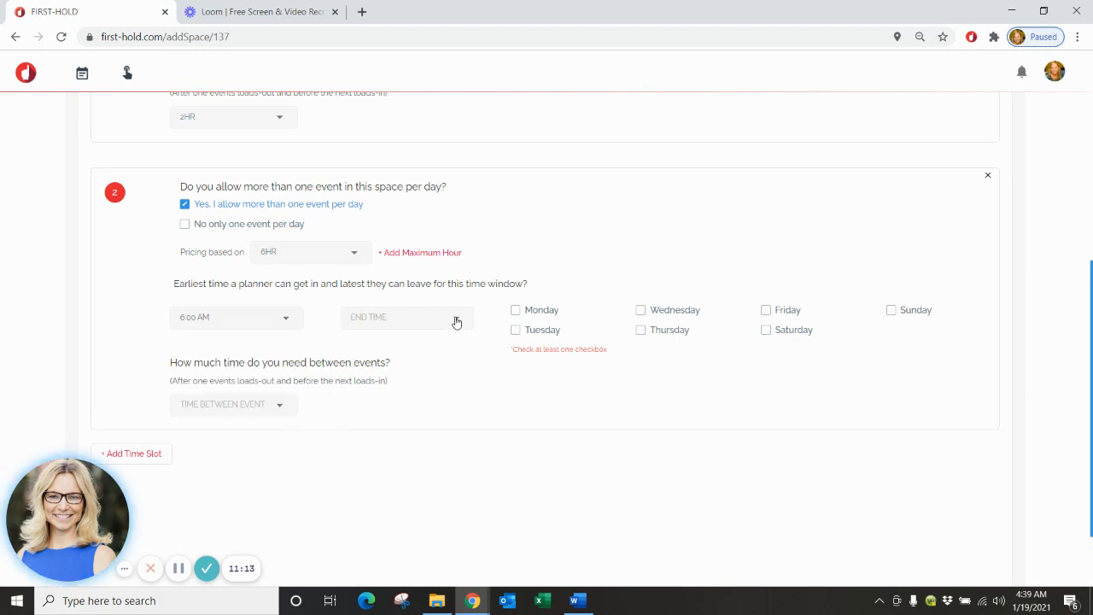
{"action": "left_click", "coordinate": [453, 320]}
{"action": "scroll", "coordinate": [456, 324], "scroll_direction": "down", "scroll_amount": 7}
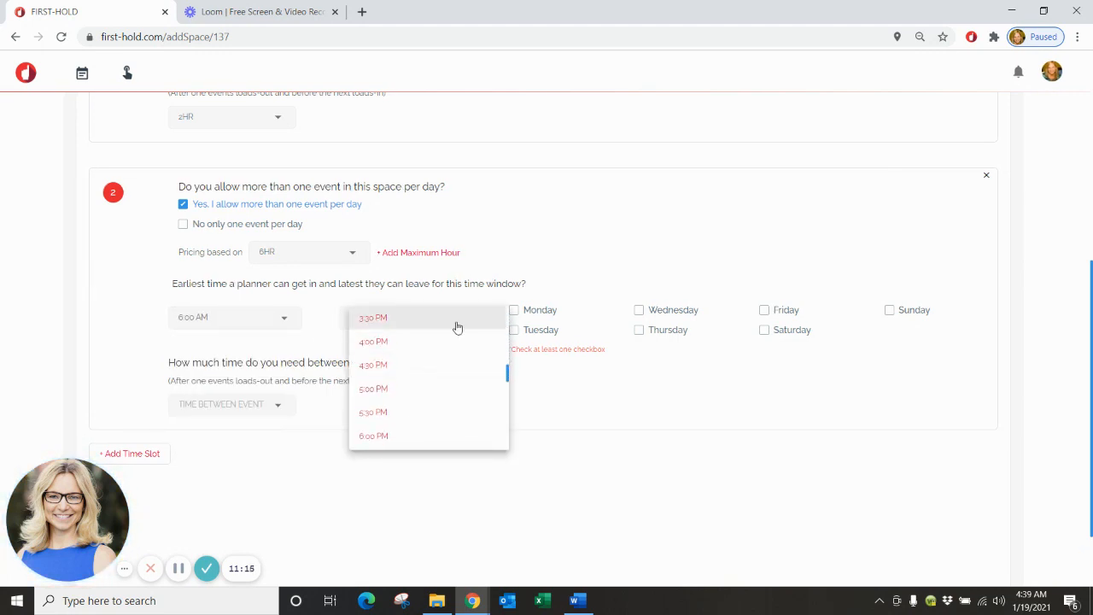
{"action": "scroll", "coordinate": [456, 329], "scroll_direction": "down", "scroll_amount": 5}
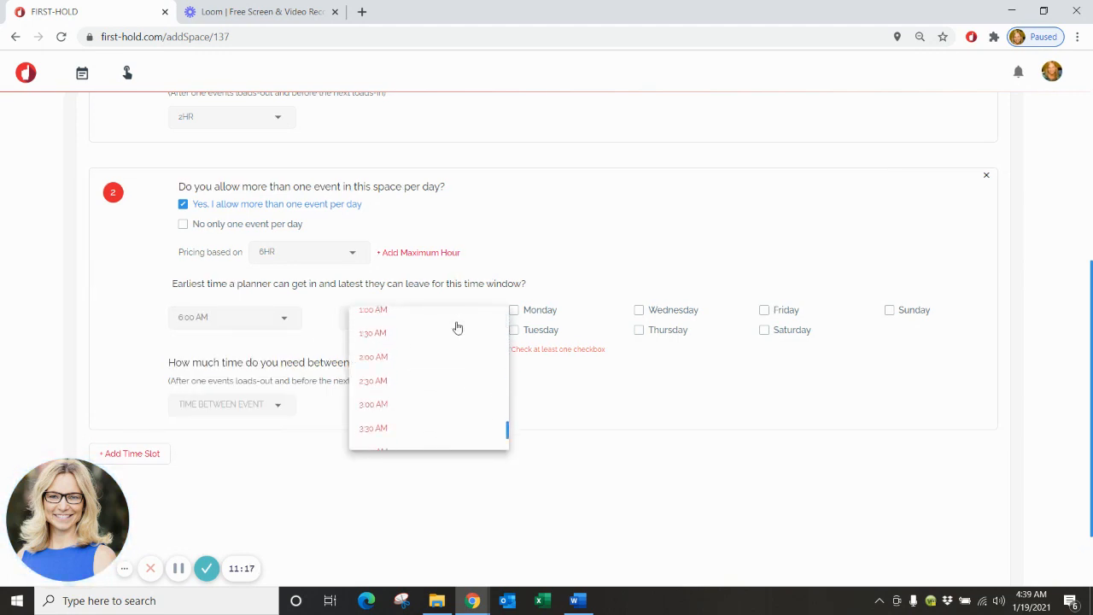
{"action": "scroll", "coordinate": [436, 342], "scroll_direction": "up", "scroll_amount": 1}
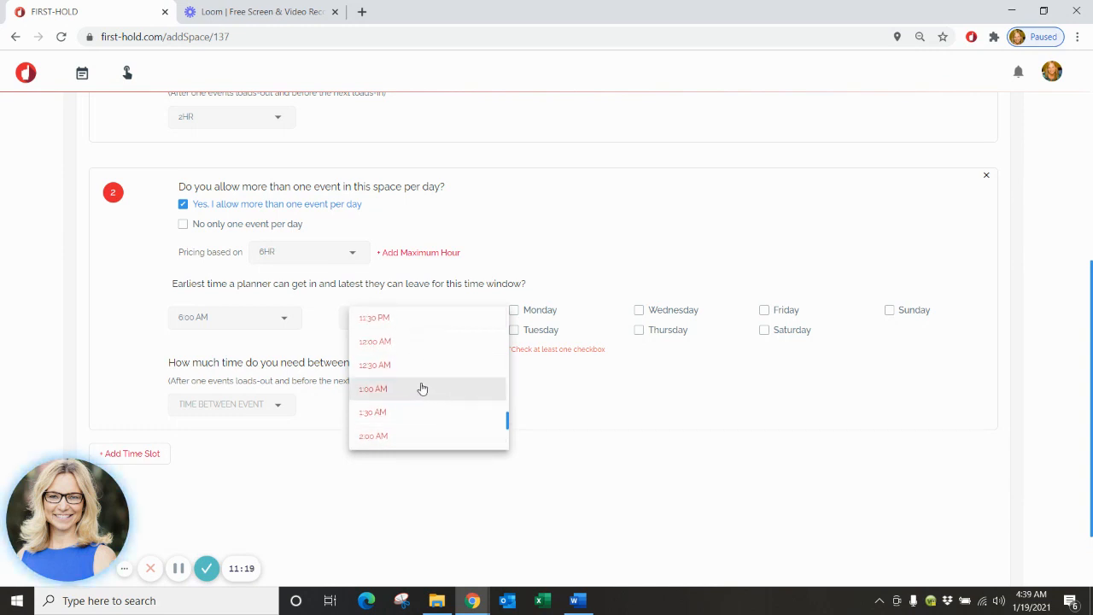
{"action": "left_click", "coordinate": [417, 346]}
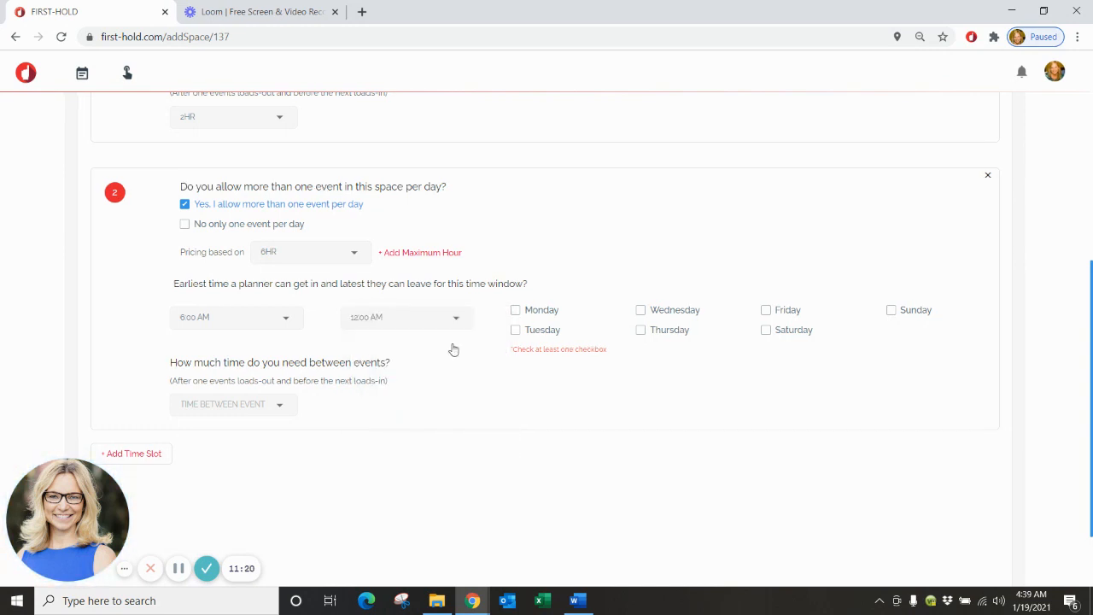
Make slot 2 available Saturday and Sunday with 2HR between events, and save availability.
{"action": "left_click", "coordinate": [786, 333]}
{"action": "left_click", "coordinate": [892, 310]}
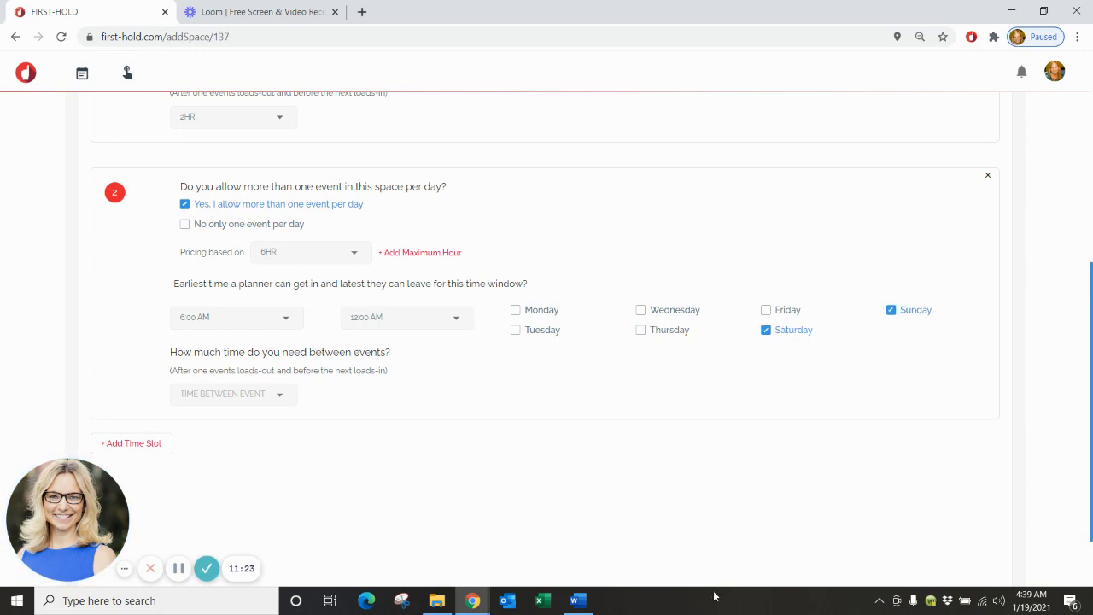
{"action": "left_click", "coordinate": [227, 394]}
{"action": "left_click", "coordinate": [236, 443]}
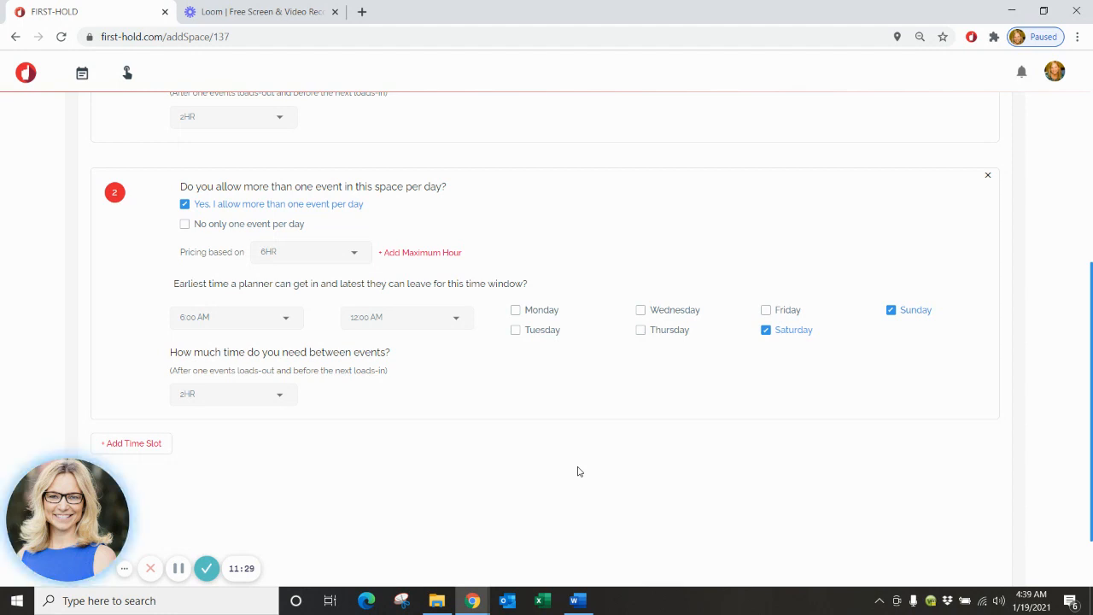
{"action": "scroll", "coordinate": [577, 471], "scroll_direction": "up", "scroll_amount": 3}
{"action": "scroll", "coordinate": [577, 472], "scroll_direction": "down", "scroll_amount": 1}
{"action": "scroll", "coordinate": [577, 471], "scroll_direction": "down", "scroll_amount": 3}
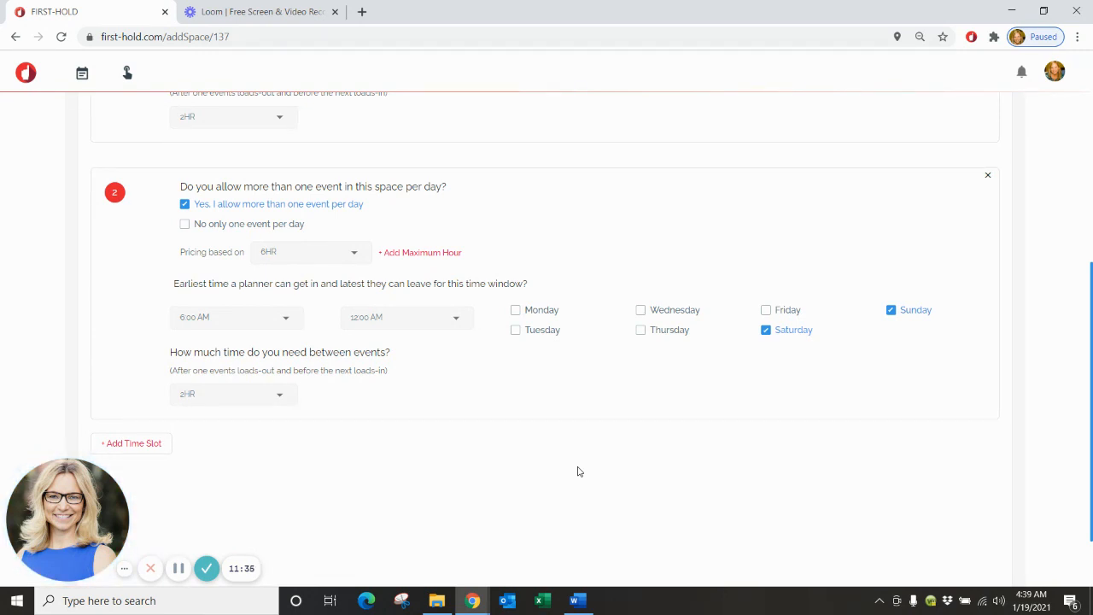
{"action": "scroll", "coordinate": [577, 471], "scroll_direction": "up", "scroll_amount": 3}
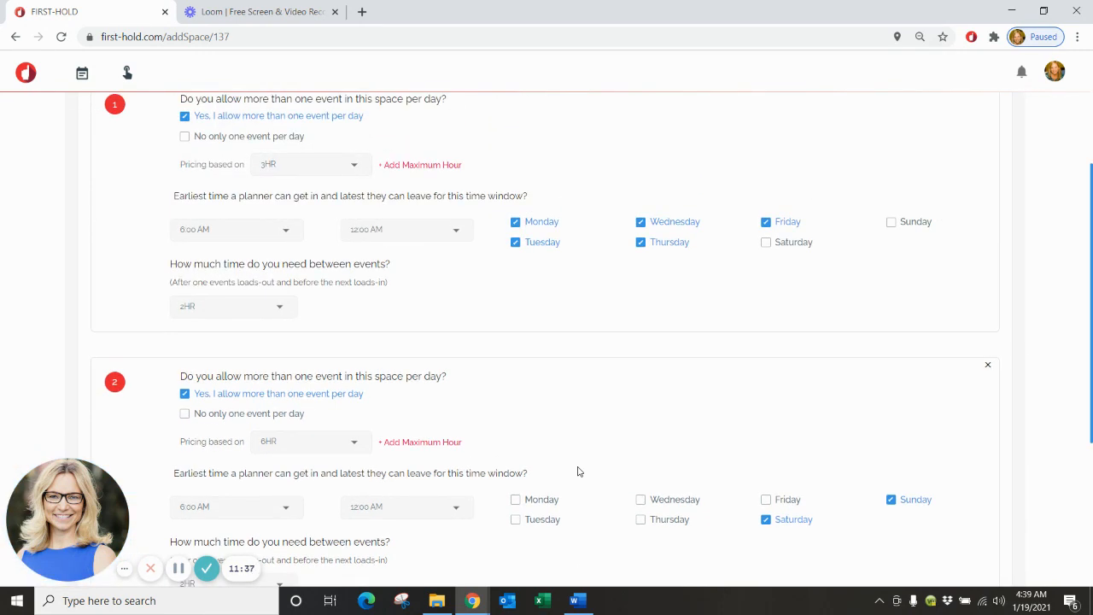
{"action": "scroll", "coordinate": [577, 471], "scroll_direction": "up", "scroll_amount": 3}
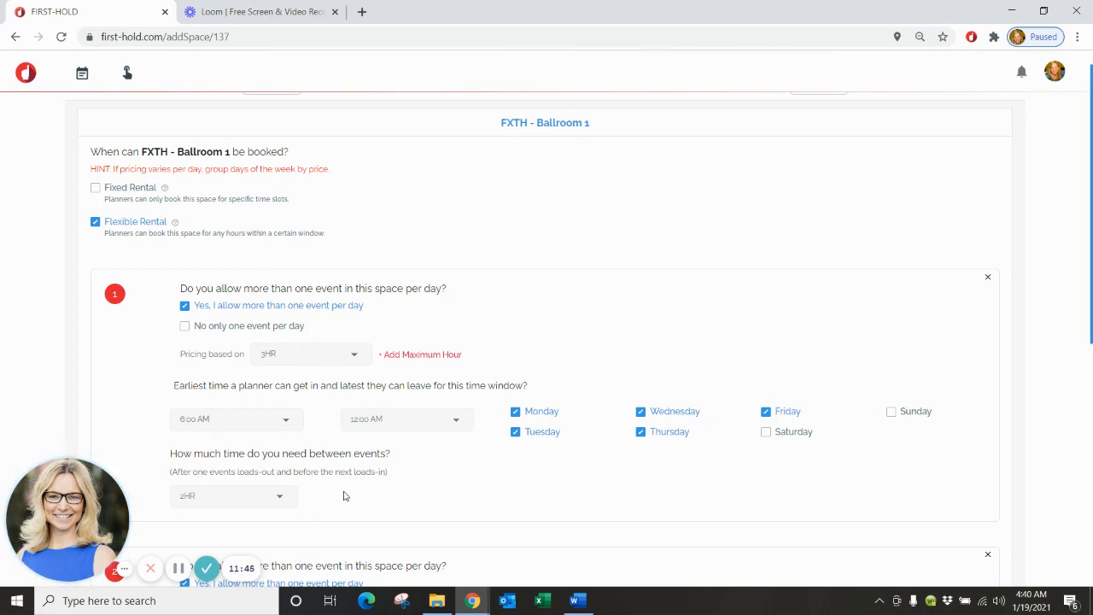
{"action": "scroll", "coordinate": [359, 497], "scroll_direction": "up", "scroll_amount": 1}
{"action": "left_click", "coordinate": [818, 112]}
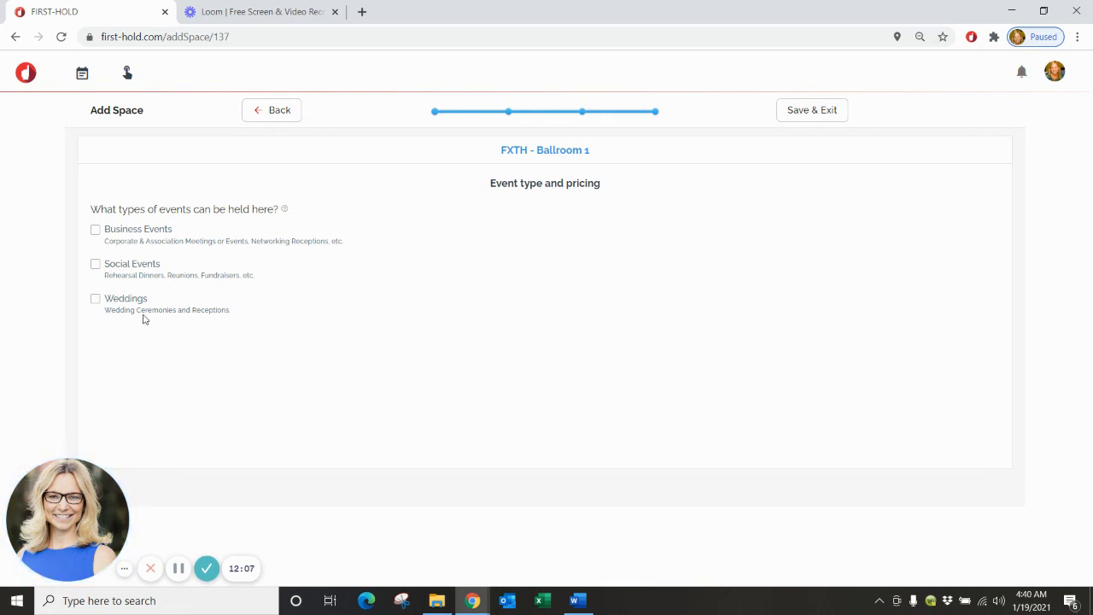
Allow Business Events, Social Events and Weddings in Ballroom 1.
{"action": "left_click", "coordinate": [95, 230]}
{"action": "scroll", "coordinate": [179, 322], "scroll_direction": "down", "scroll_amount": 2}
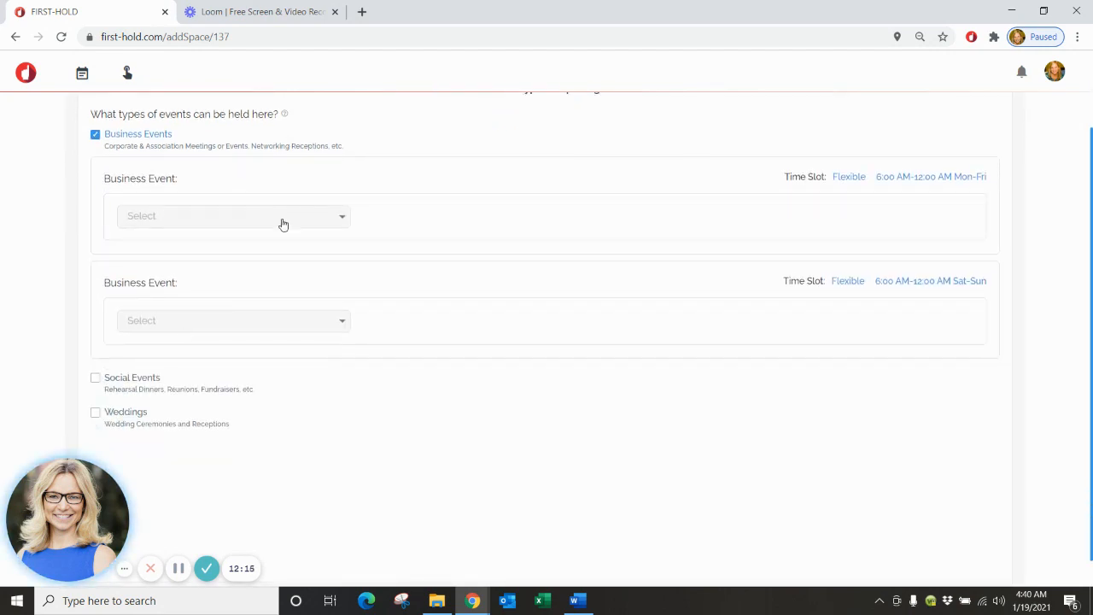
{"action": "left_click", "coordinate": [95, 382]}
{"action": "scroll", "coordinate": [93, 381], "scroll_direction": "down", "scroll_amount": 3}
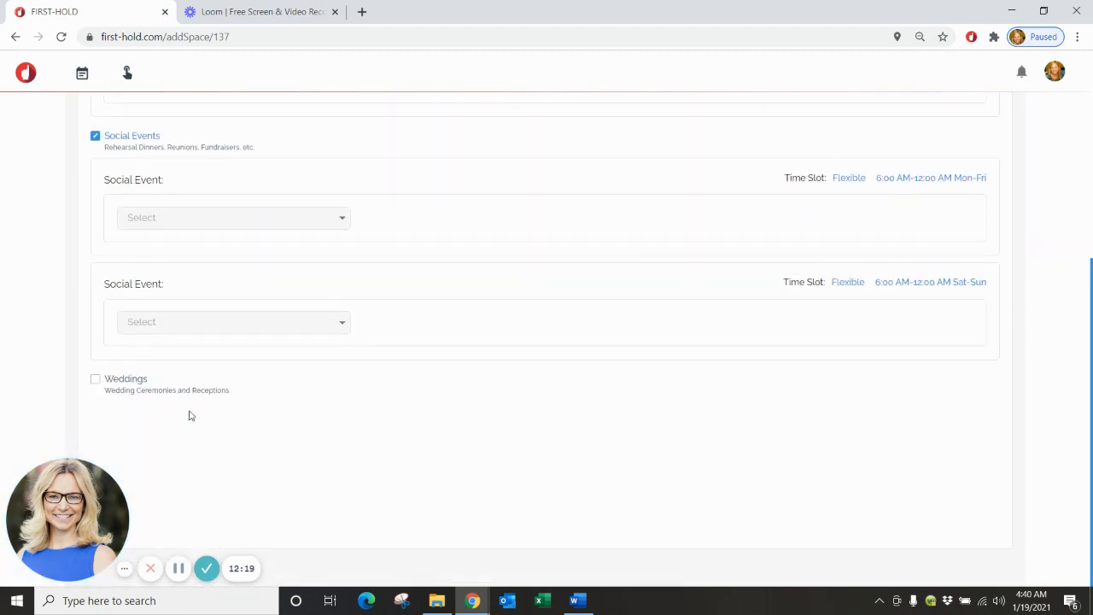
{"action": "scroll", "coordinate": [191, 415], "scroll_direction": "up", "scroll_amount": 4}
{"action": "scroll", "coordinate": [337, 348], "scroll_direction": "down", "scroll_amount": 1}
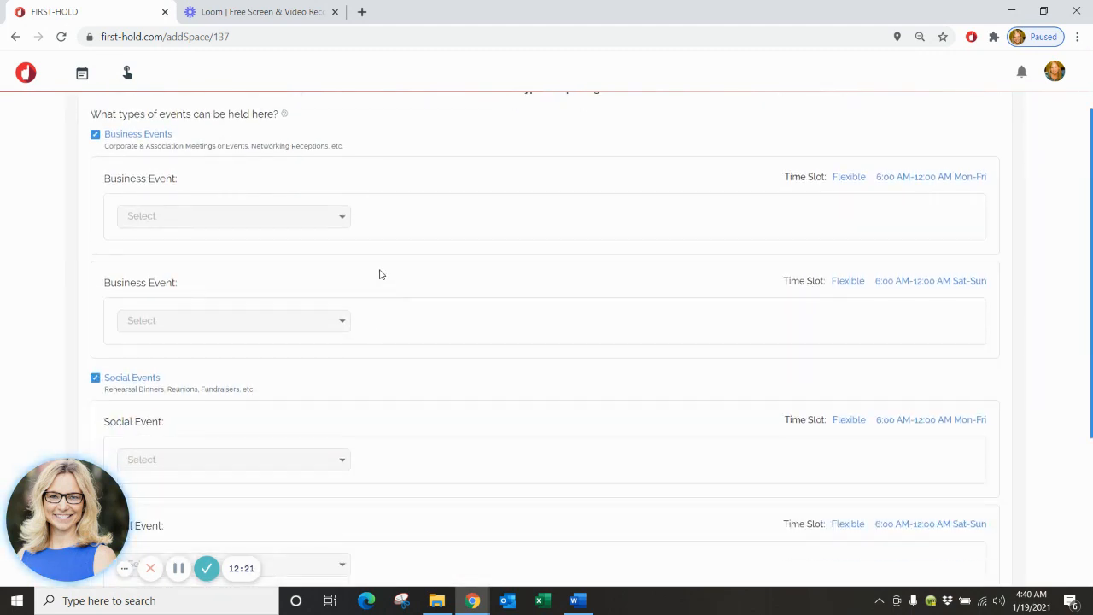
{"action": "scroll", "coordinate": [344, 264], "scroll_direction": "down", "scroll_amount": 2}
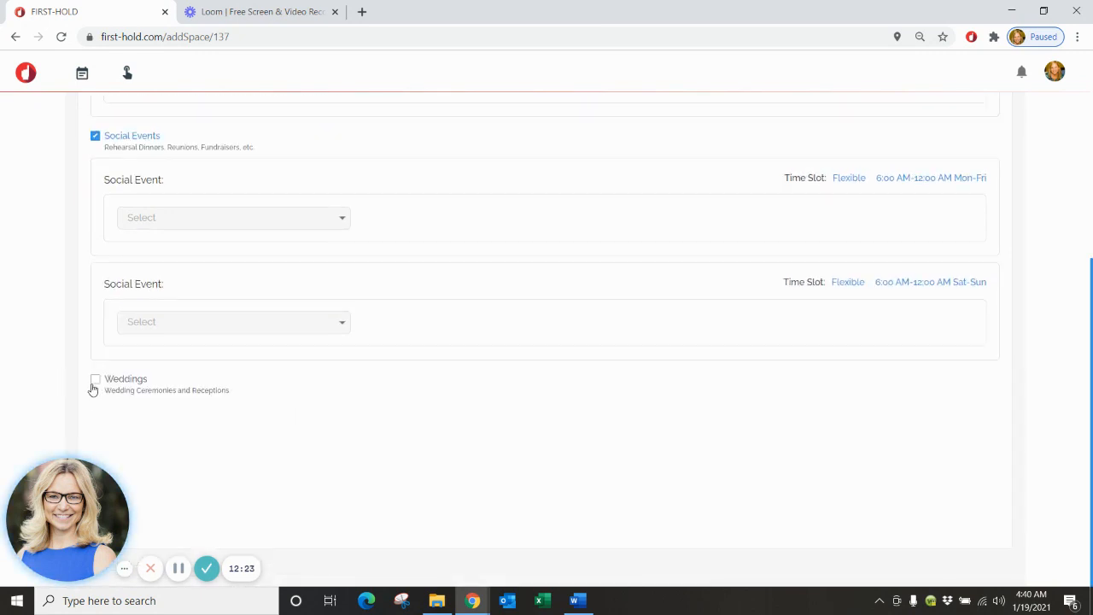
{"action": "left_click", "coordinate": [94, 385]}
{"action": "scroll", "coordinate": [160, 409], "scroll_direction": "up", "scroll_amount": 4}
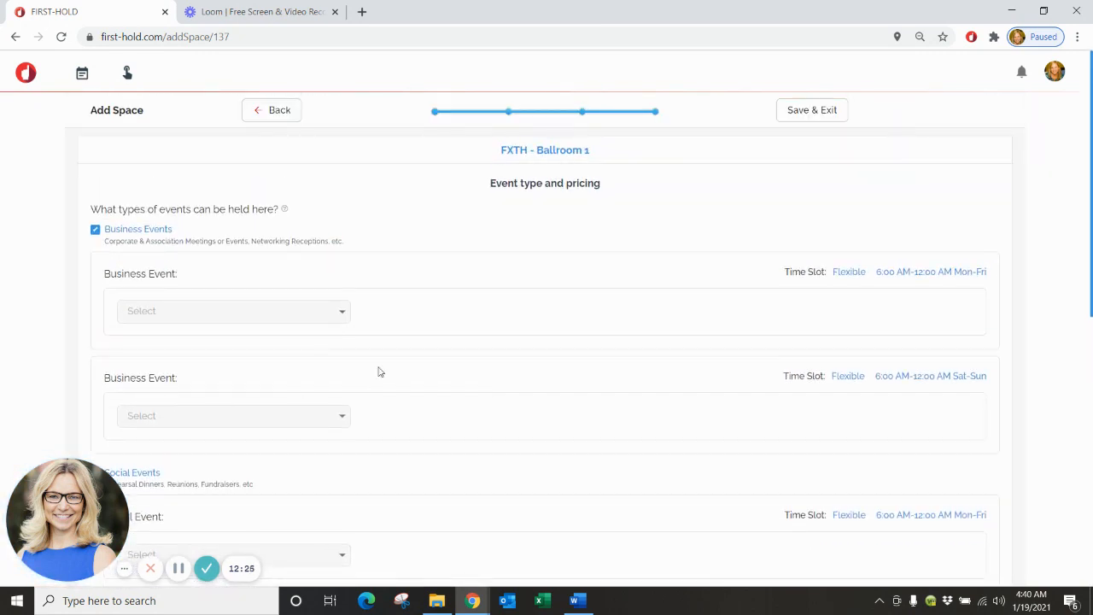
{"action": "left_click", "coordinate": [339, 312]}
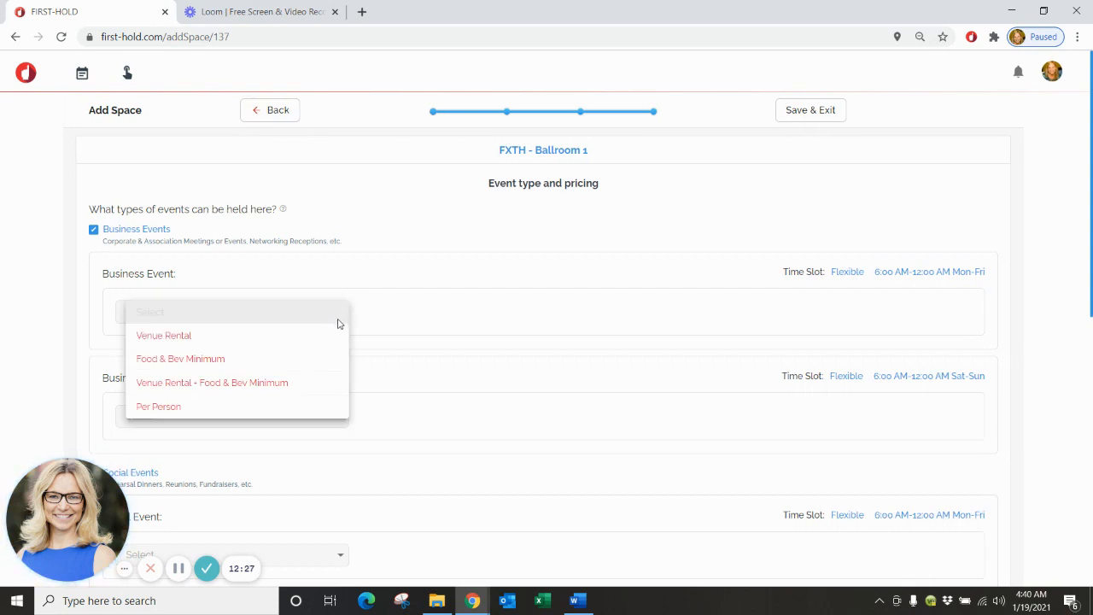
Price weekday business events at $5,000 rental plus $10,000 F&B minimum, with Security at $500.
{"action": "left_click", "coordinate": [295, 361]}
{"action": "scroll", "coordinate": [396, 459], "scroll_direction": "down", "scroll_amount": 1}
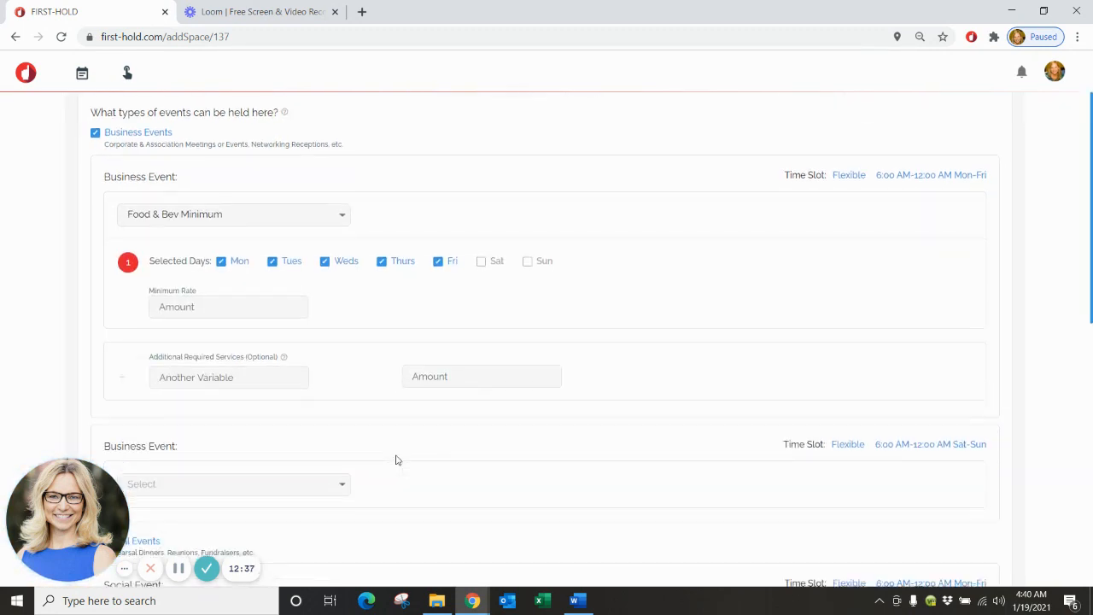
{"action": "scroll", "coordinate": [395, 459], "scroll_direction": "down", "scroll_amount": 1}
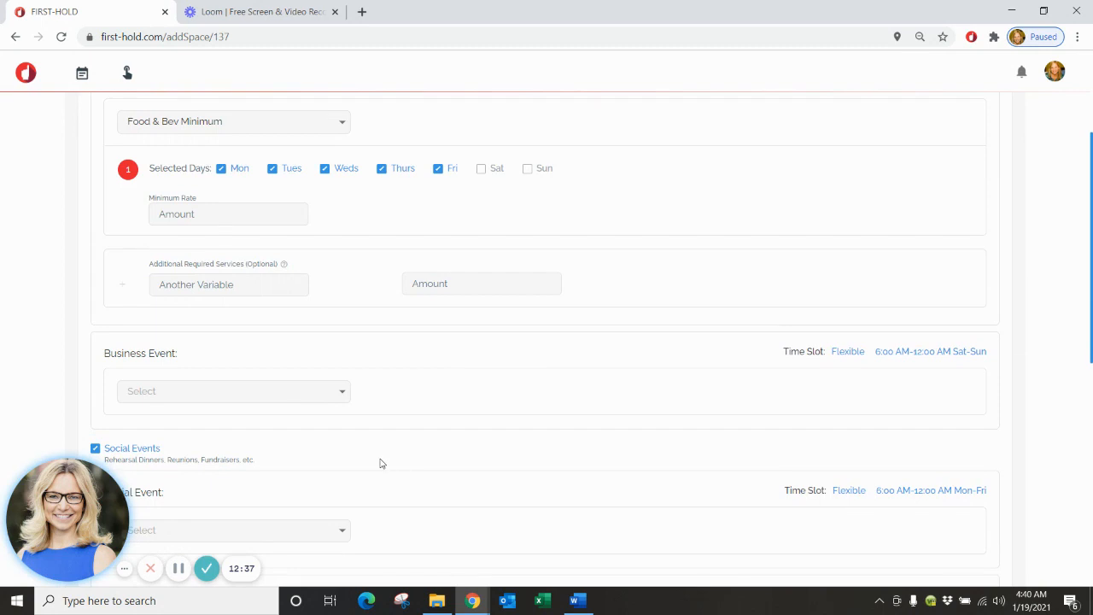
{"action": "left_click", "coordinate": [342, 122]}
{"action": "left_click", "coordinate": [295, 146]}
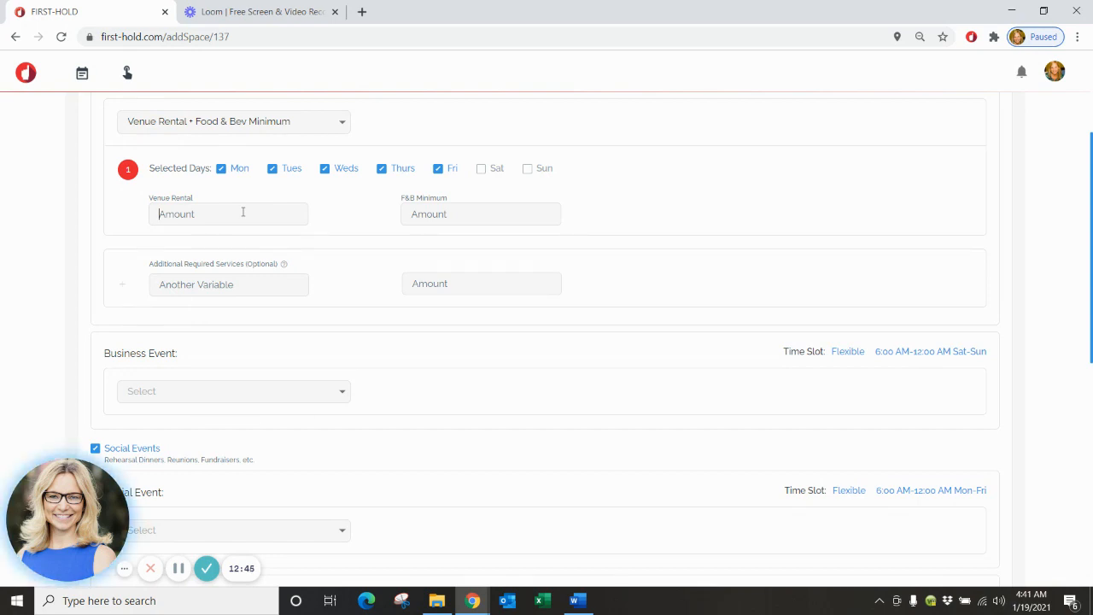
{"action": "type", "text": "$5,000"}
{"action": "left_click", "coordinate": [439, 217]}
{"action": "type", "text": "$10,000"}
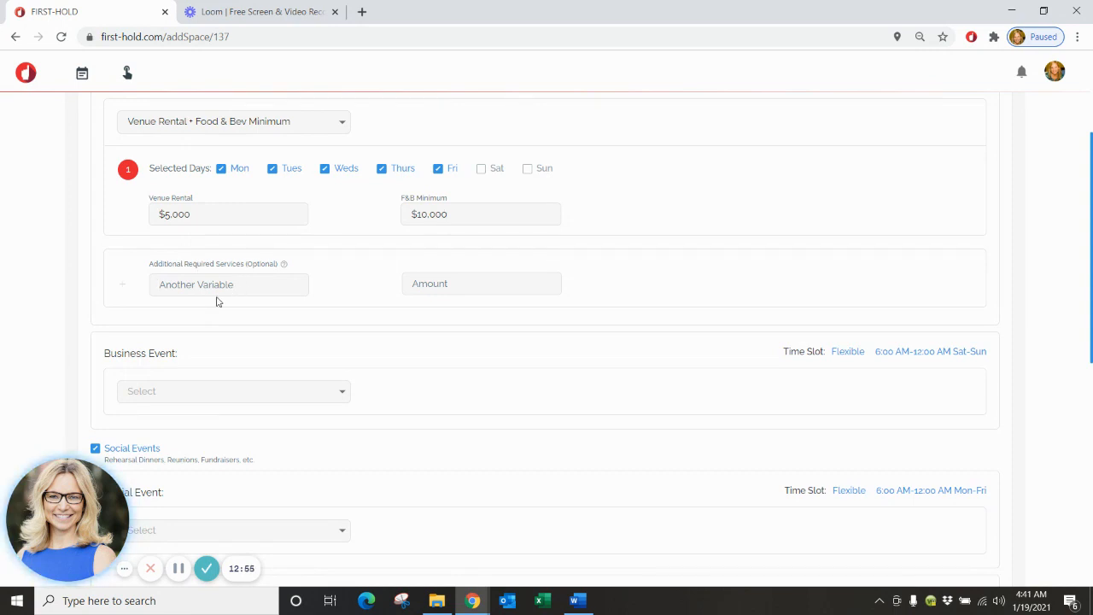
{"action": "type", "text": "Security"}
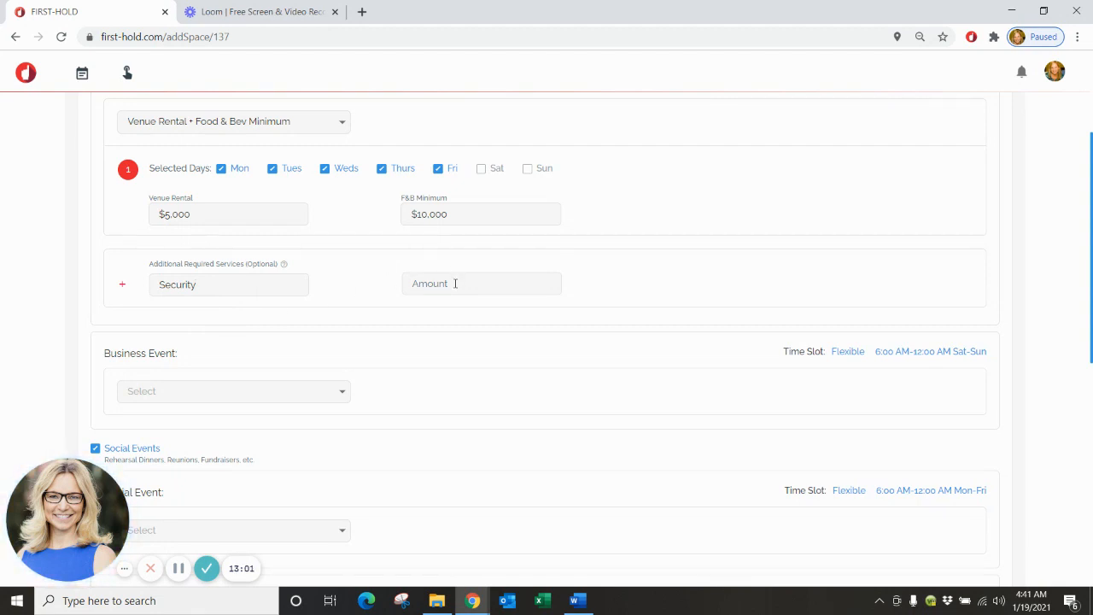
{"action": "left_click", "coordinate": [455, 283]}
{"action": "scroll", "coordinate": [534, 429], "scroll_direction": "down", "scroll_amount": 1}
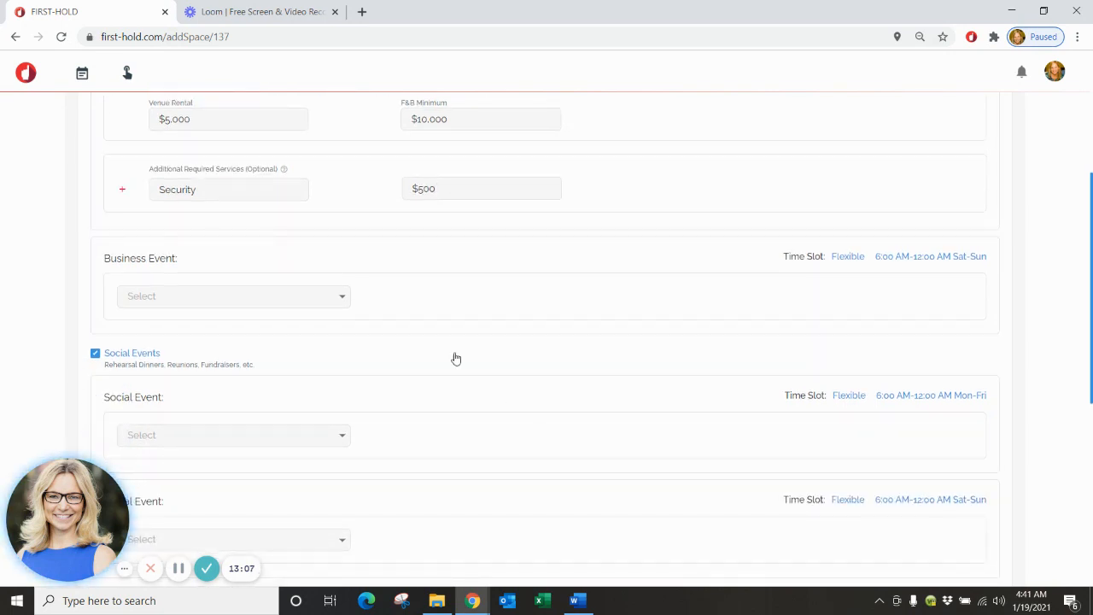
Price weekend business events with Venue Rental + Food & Bev Minimum at $7,000 and $10,000.
{"action": "left_click", "coordinate": [344, 301]}
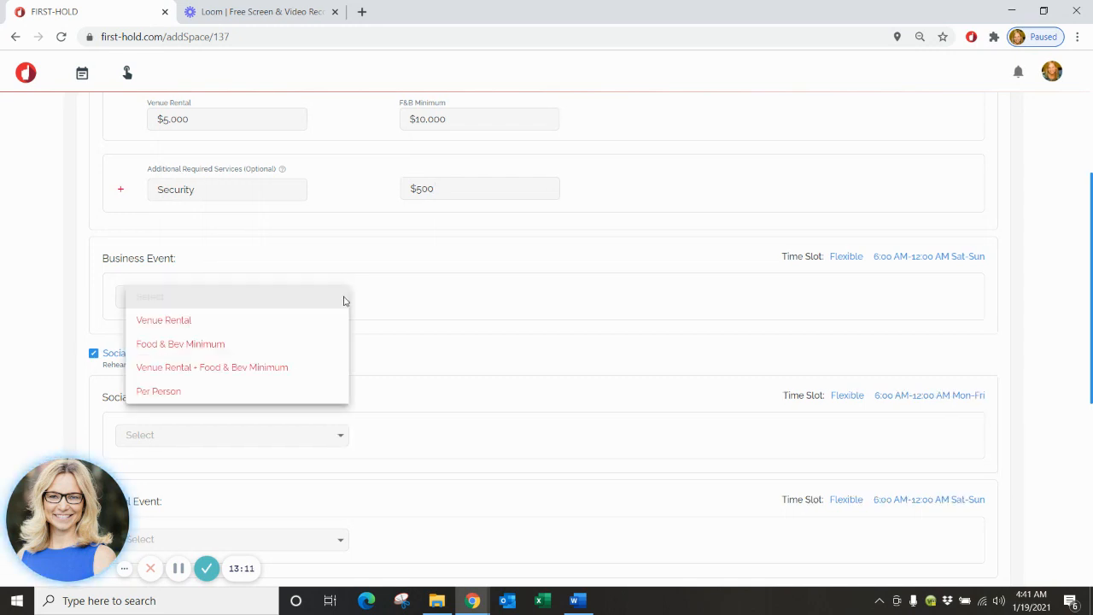
{"action": "left_click", "coordinate": [298, 368]}
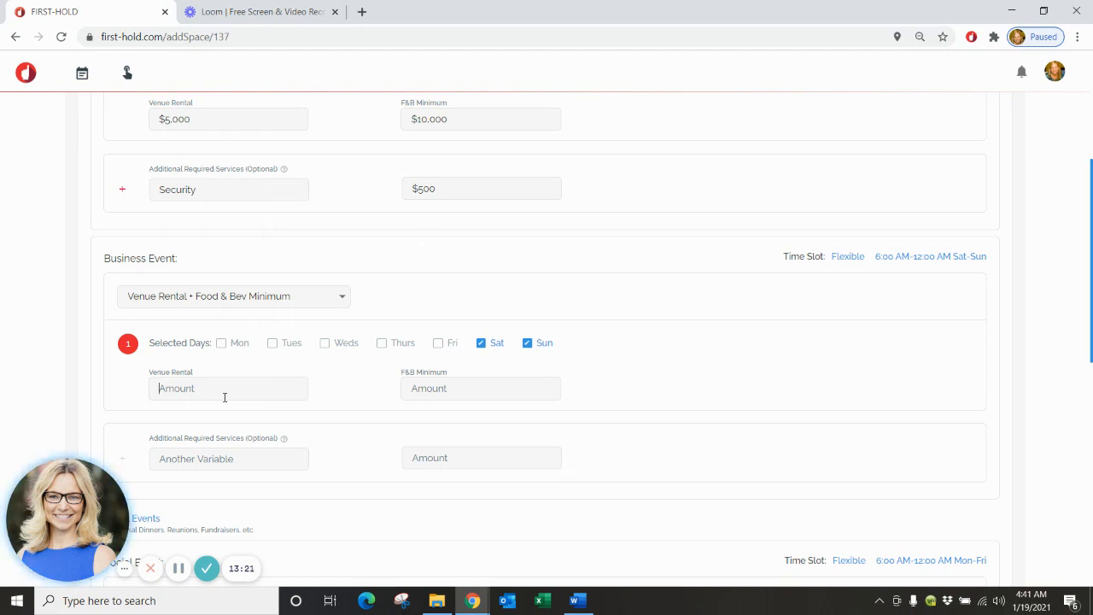
{"action": "scroll", "coordinate": [475, 345], "scroll_direction": "up", "scroll_amount": 3}
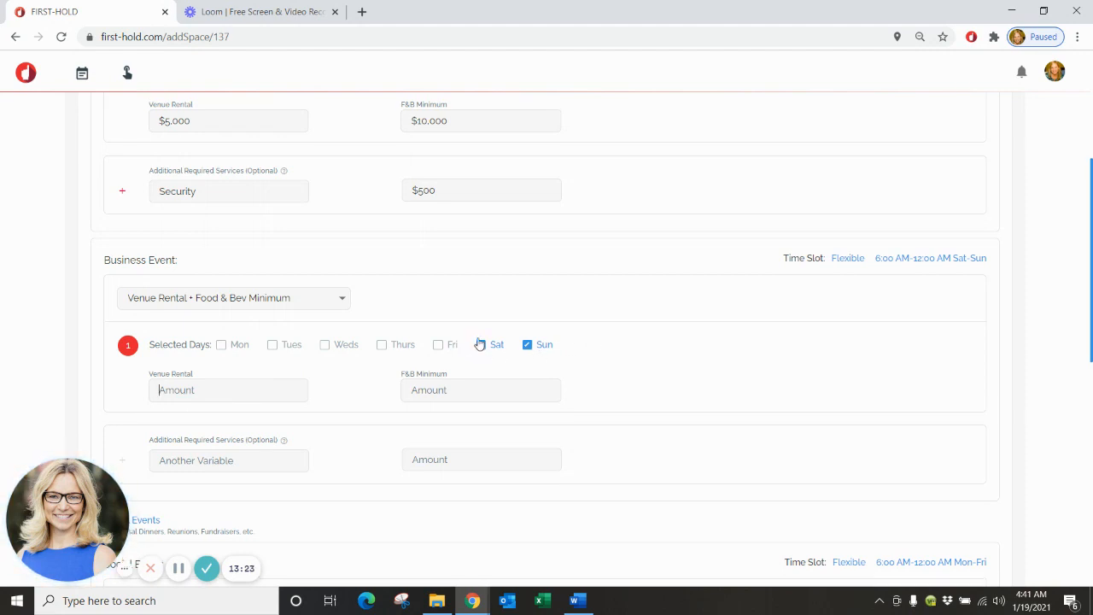
{"action": "scroll", "coordinate": [176, 299], "scroll_direction": "down", "scroll_amount": 1}
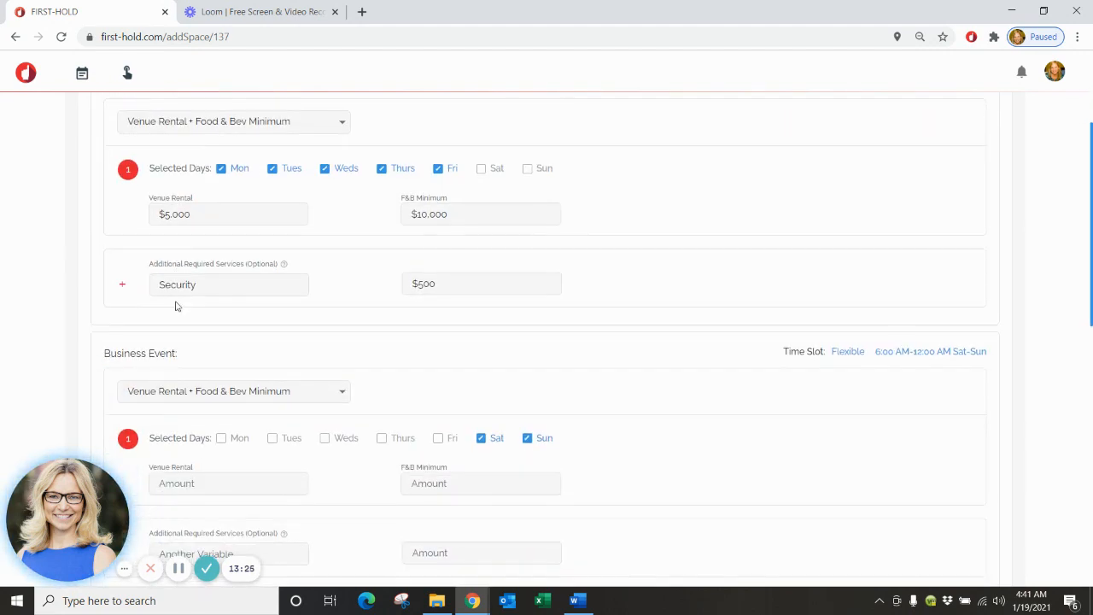
{"action": "scroll", "coordinate": [362, 311], "scroll_direction": "down", "scroll_amount": 1}
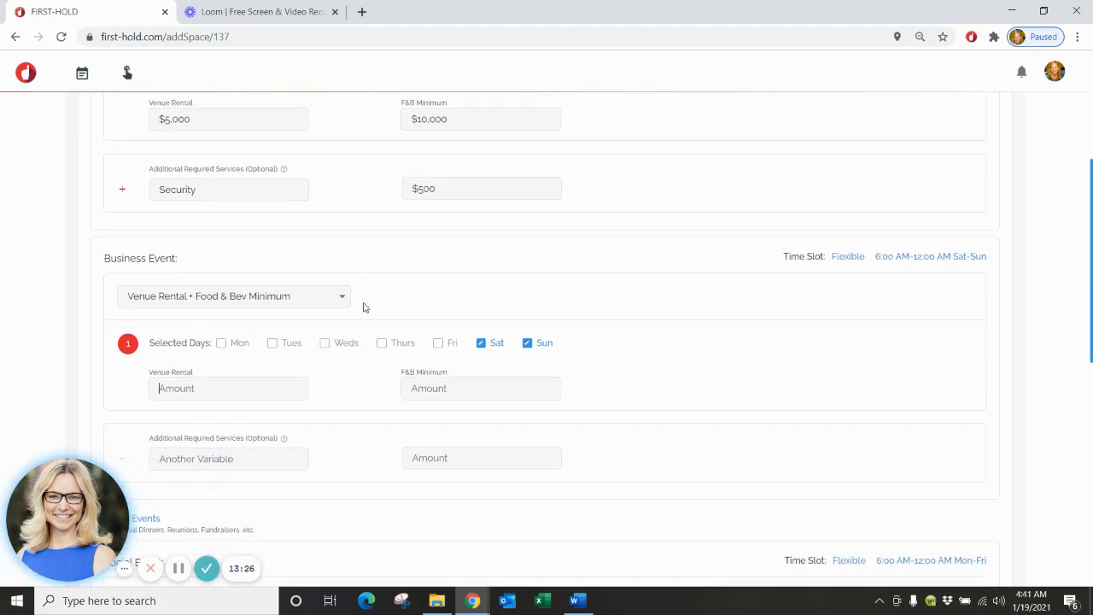
{"action": "left_click", "coordinate": [251, 392]}
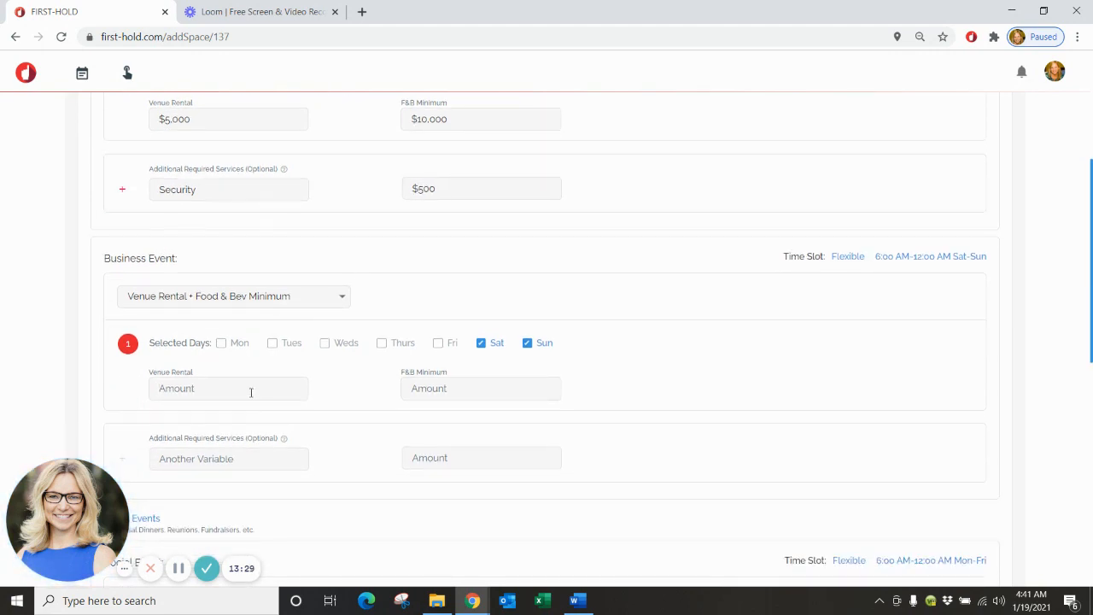
{"action": "type", "text": "7000"}
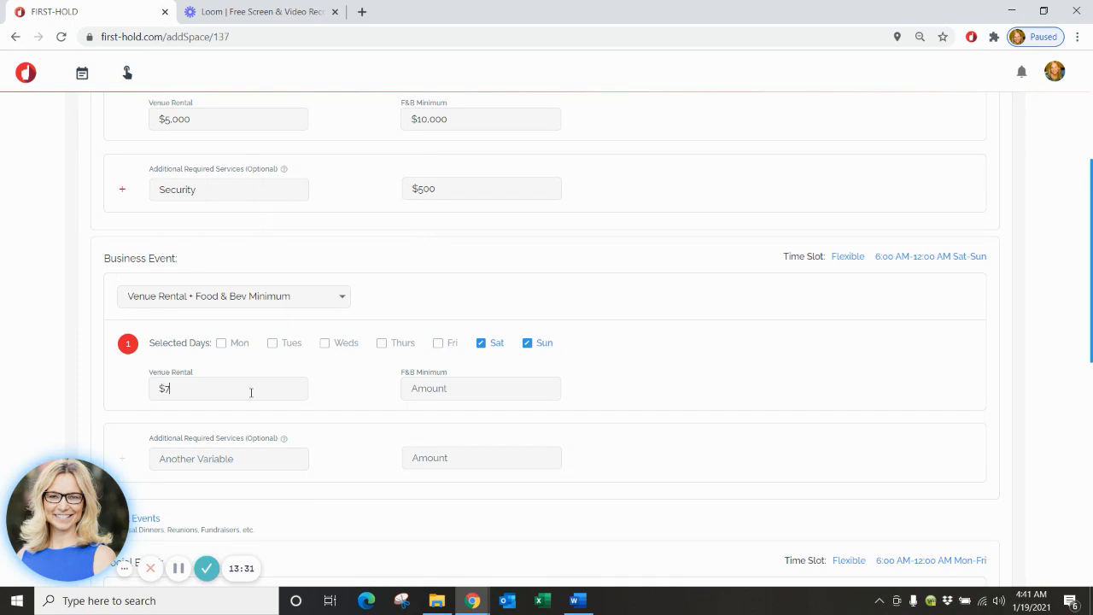
{"action": "left_click", "coordinate": [454, 388]}
{"action": "type", "text": "100000"}
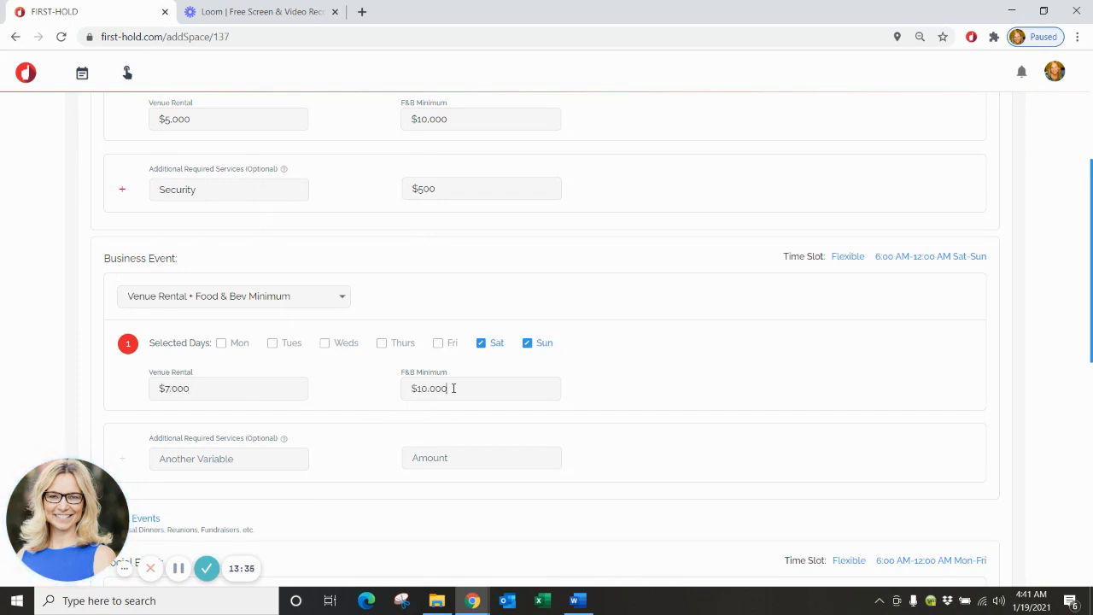
Add Security as a required weekend business service.
{"action": "scroll", "coordinate": [454, 391], "scroll_direction": "up", "scroll_amount": 1}
{"action": "scroll", "coordinate": [453, 391], "scroll_direction": "down", "scroll_amount": 3}
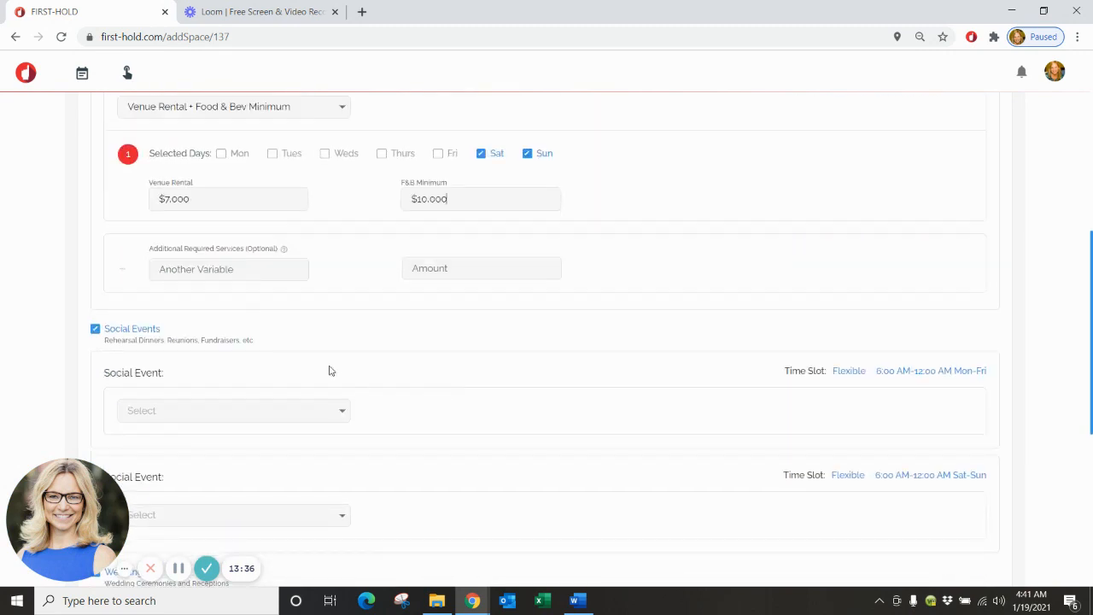
{"action": "left_click", "coordinate": [214, 268]}
{"action": "type", "text": "Security"}
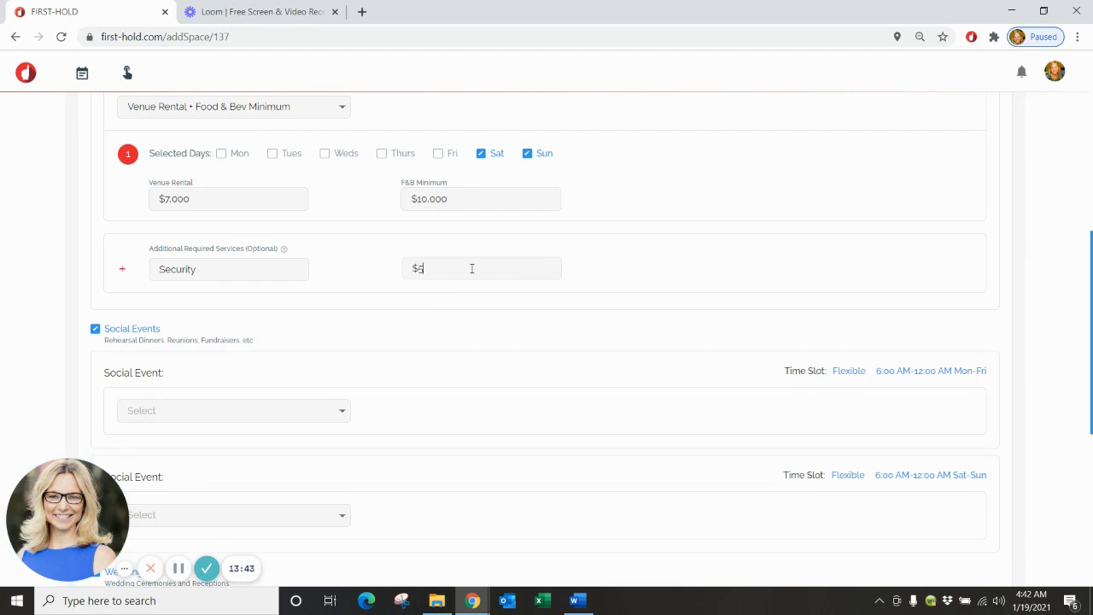
{"action": "scroll", "coordinate": [447, 317], "scroll_direction": "down", "scroll_amount": 2}
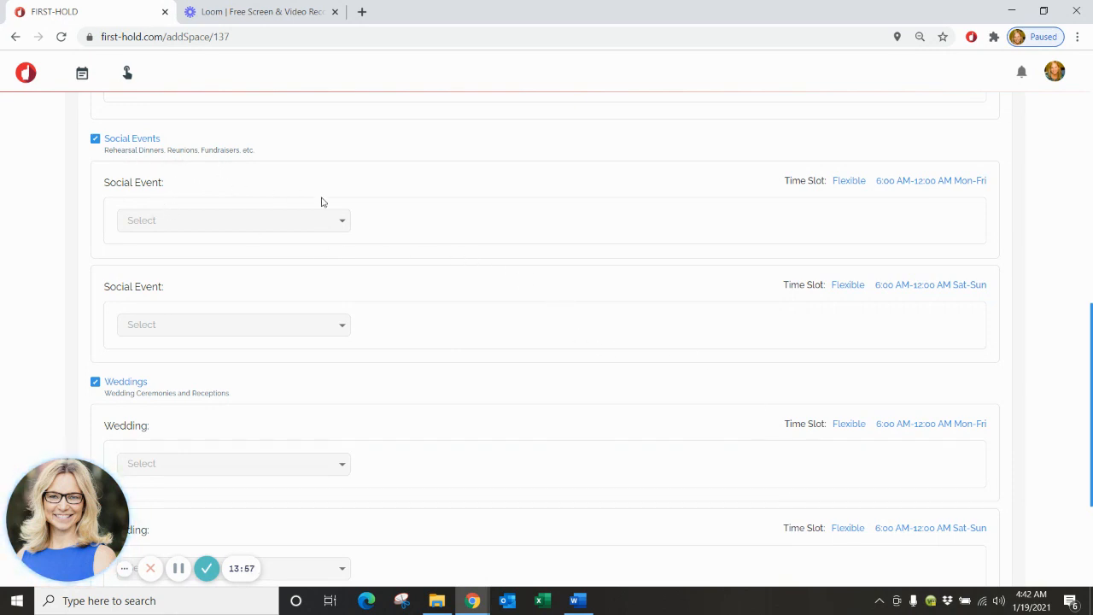
Price weekday social events with Venue Rental + Food & Bev Minimum at $4,000 and $7,000.
{"action": "left_click", "coordinate": [344, 223]}
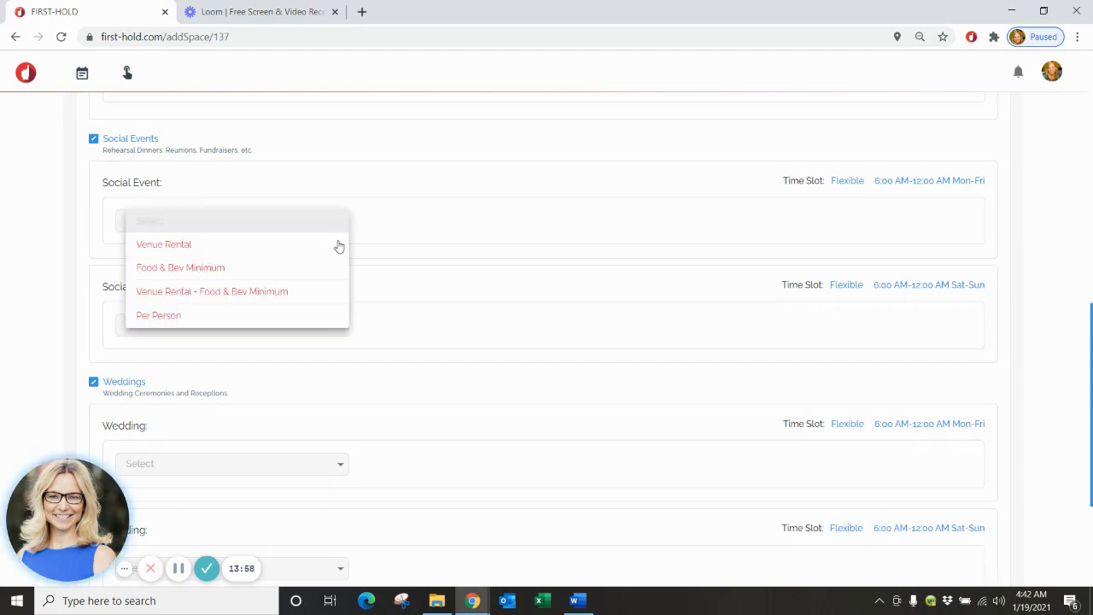
{"action": "left_click", "coordinate": [280, 293]}
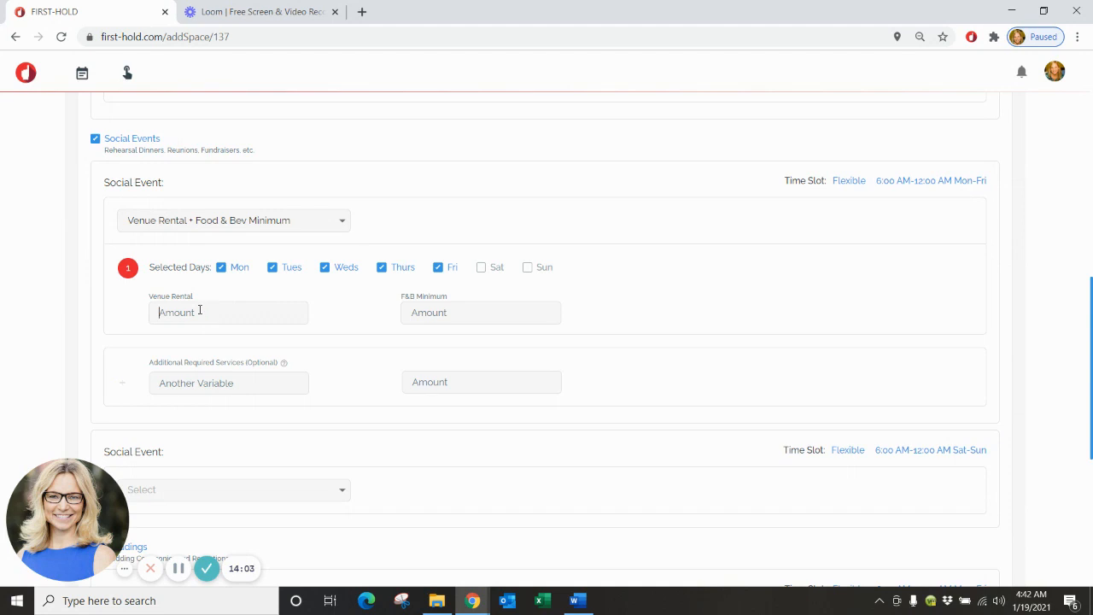
{"action": "type", "text": "4000"}
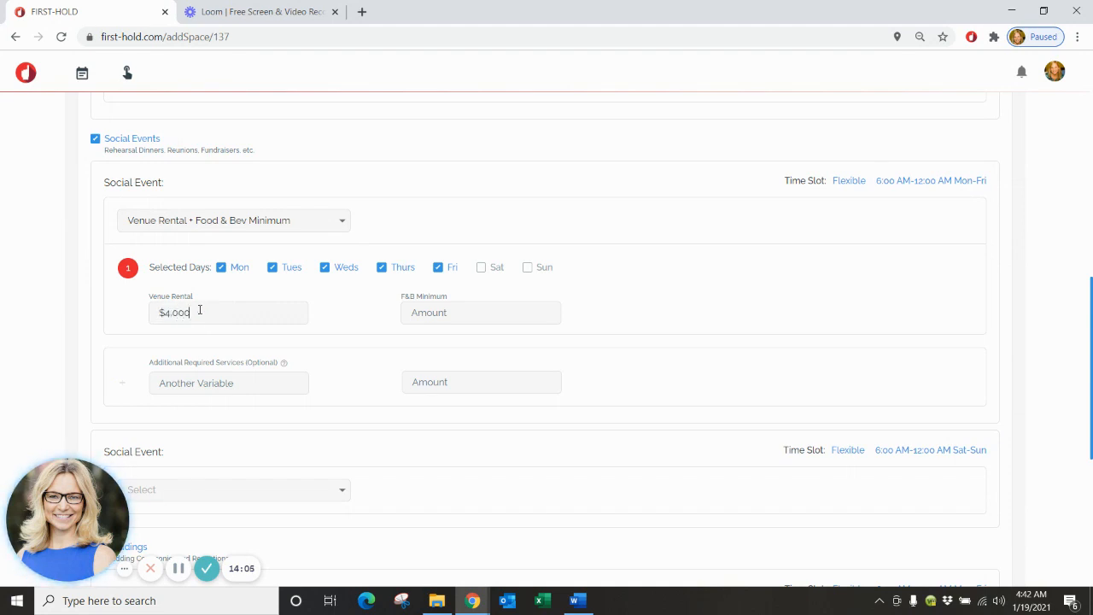
{"action": "left_click", "coordinate": [501, 315]}
{"action": "type", "text": "70"}
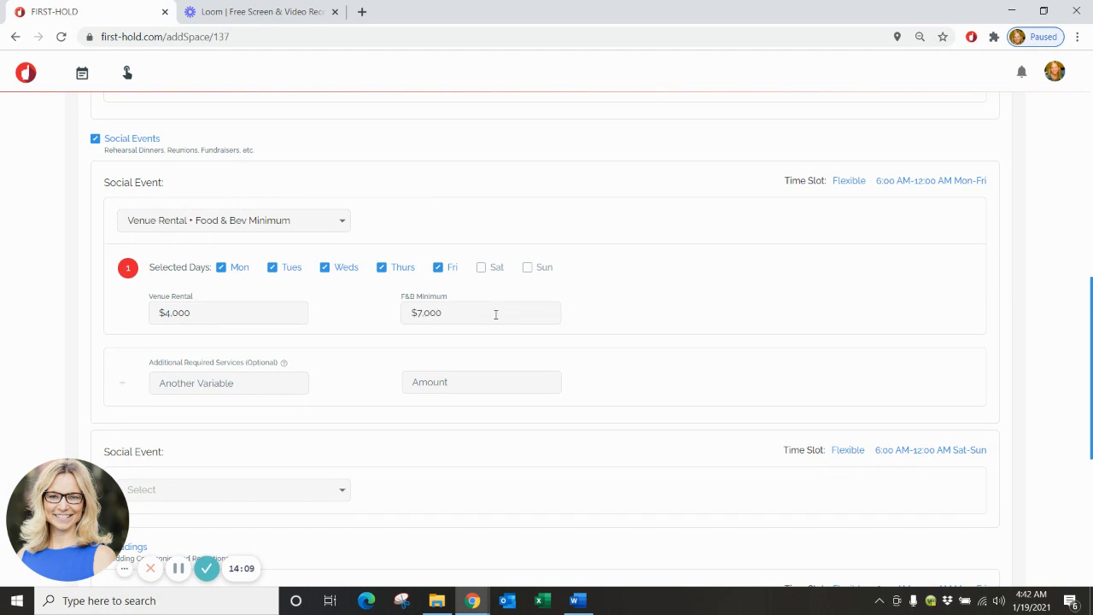
{"action": "type", "text": "00"}
{"action": "scroll", "coordinate": [495, 314], "scroll_direction": "down", "scroll_amount": 3}
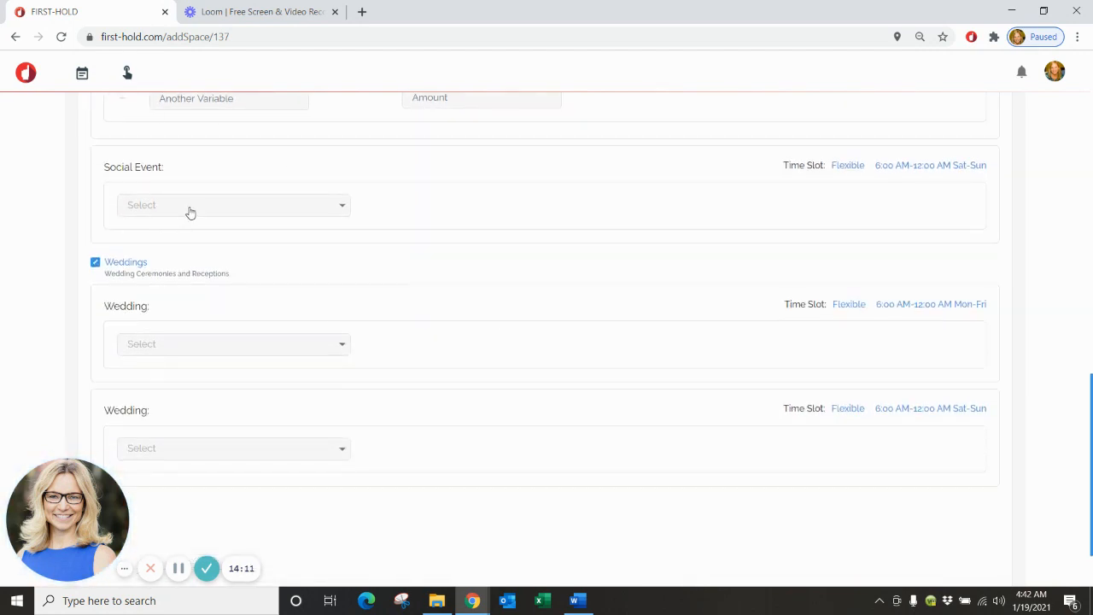
Price weekend social events with Venue Rental + Food & Bev Minimum at $7,000 and $5,000.
{"action": "left_click", "coordinate": [190, 212]}
{"action": "left_click", "coordinate": [223, 276]}
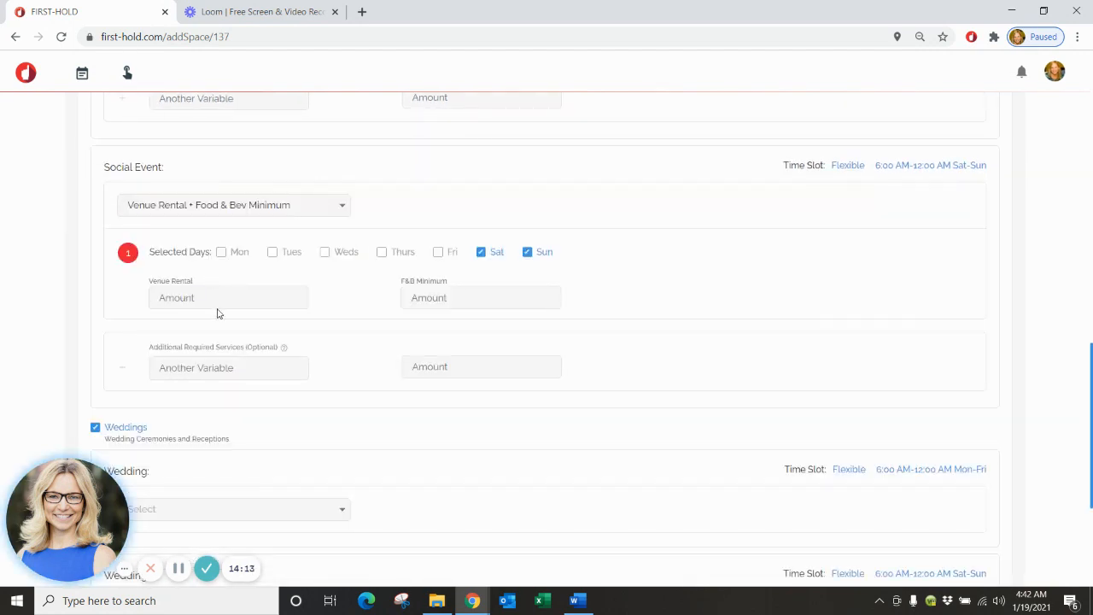
{"action": "left_click", "coordinate": [219, 297]}
{"action": "type", "text": "$700"}
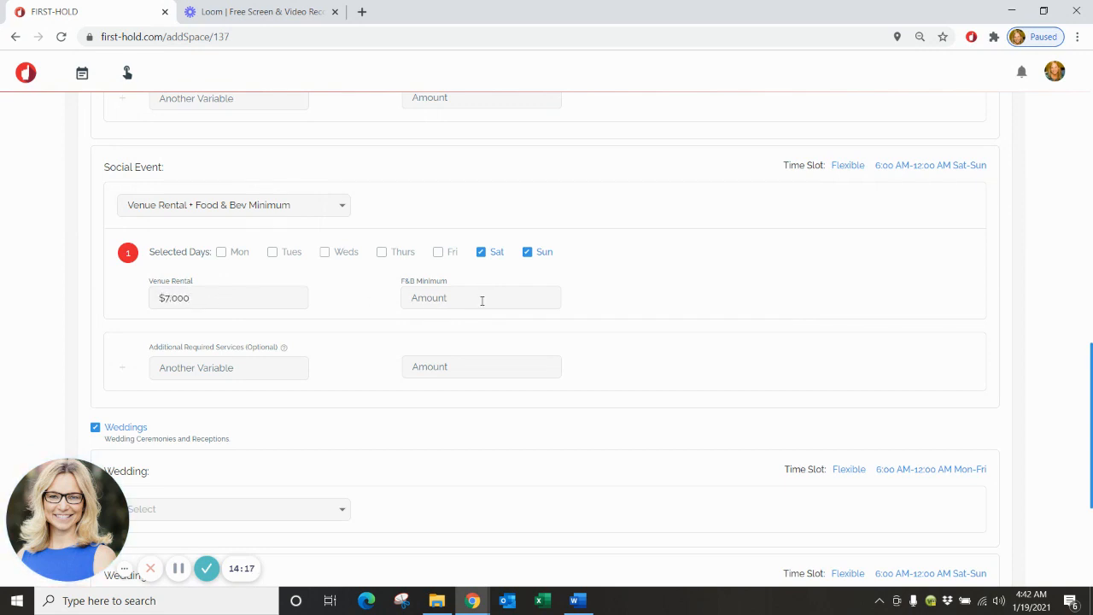
{"action": "type", "text": "$5,000"}
{"action": "scroll", "coordinate": [481, 301], "scroll_direction": "down", "scroll_amount": 3}
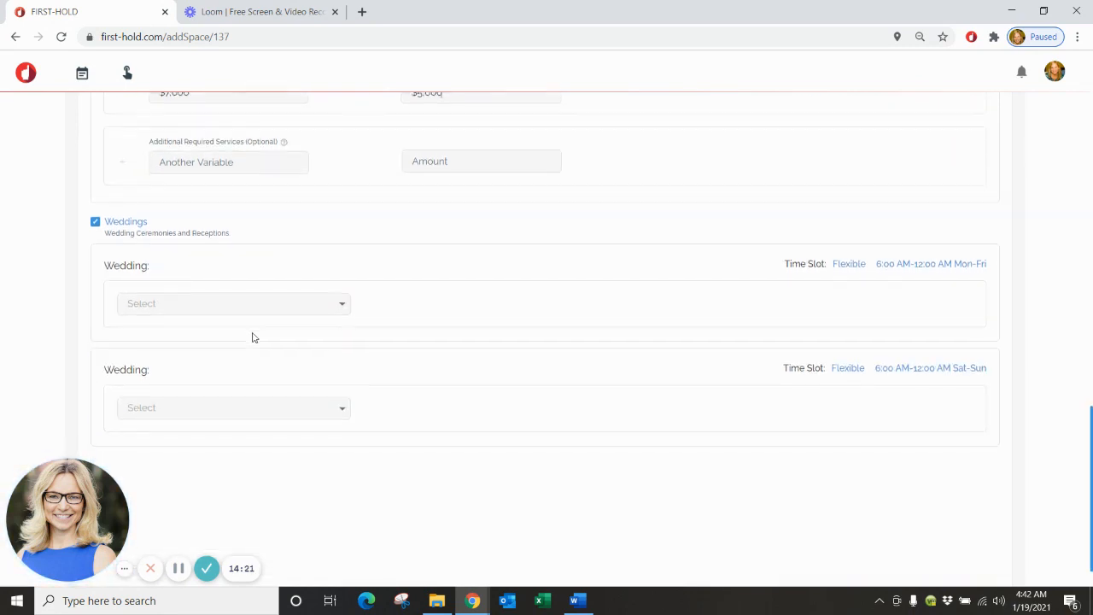
{"action": "scroll", "coordinate": [336, 263], "scroll_direction": "down", "scroll_amount": 1}
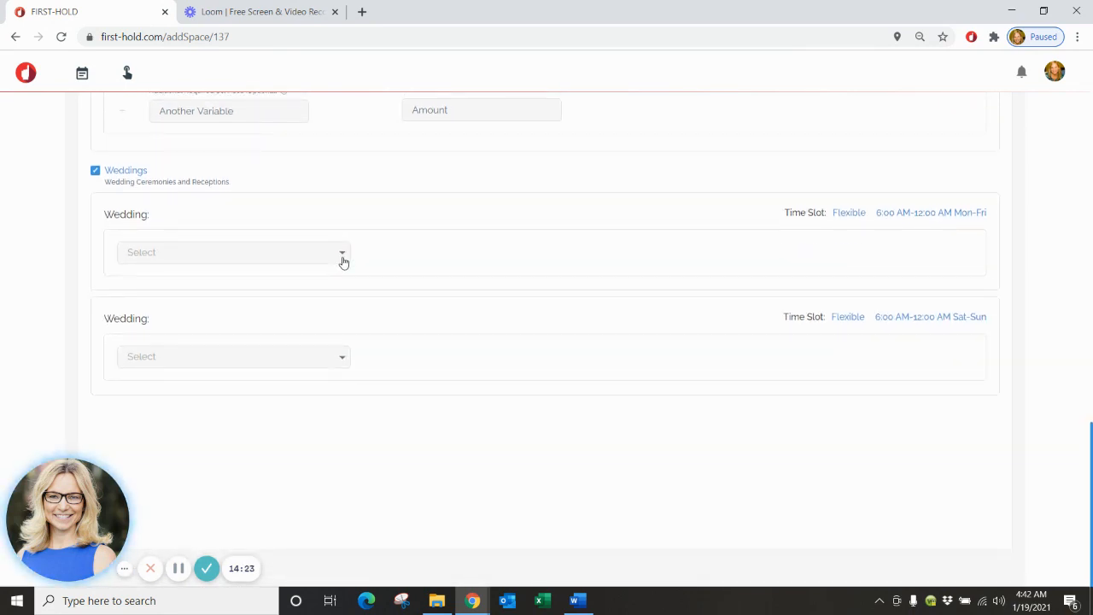
Price weekday weddings with Venue Rental + Food & Bev Minimum at $5,000 and $10,000.
{"action": "left_click", "coordinate": [342, 262]}
{"action": "left_click", "coordinate": [313, 322]}
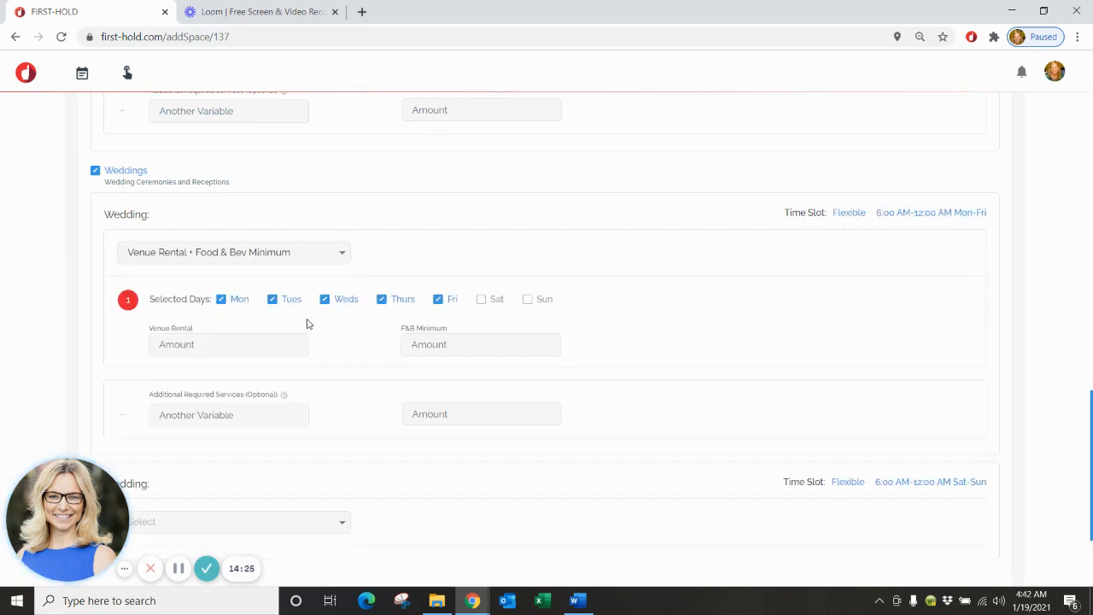
{"action": "scroll", "coordinate": [293, 319], "scroll_direction": "down", "scroll_amount": 1}
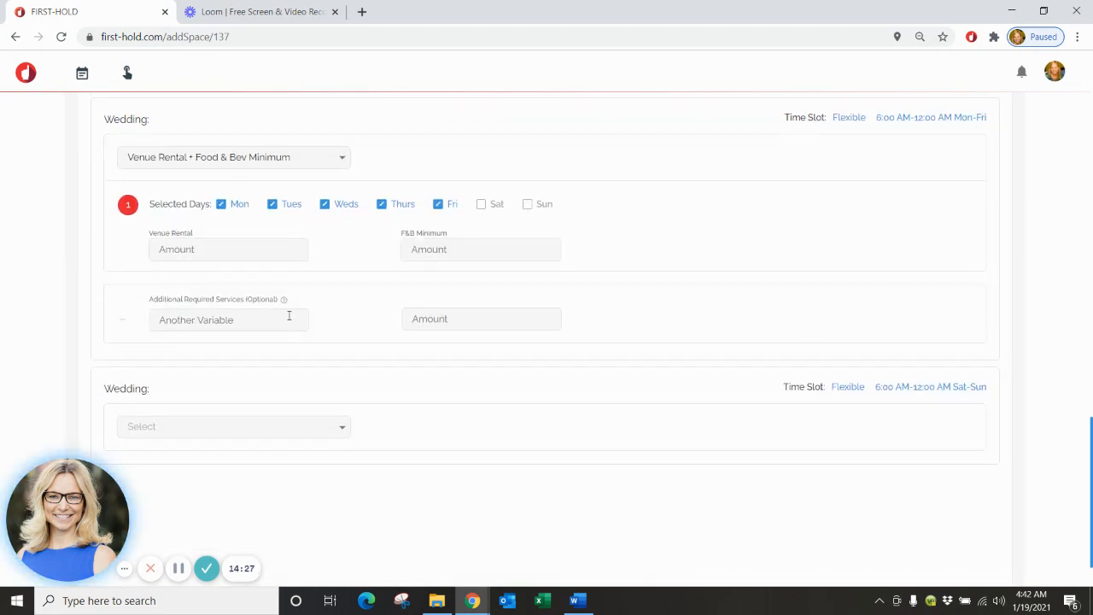
{"action": "left_click", "coordinate": [242, 253]}
{"action": "type", "text": "5000"}
{"action": "left_click", "coordinate": [474, 254]}
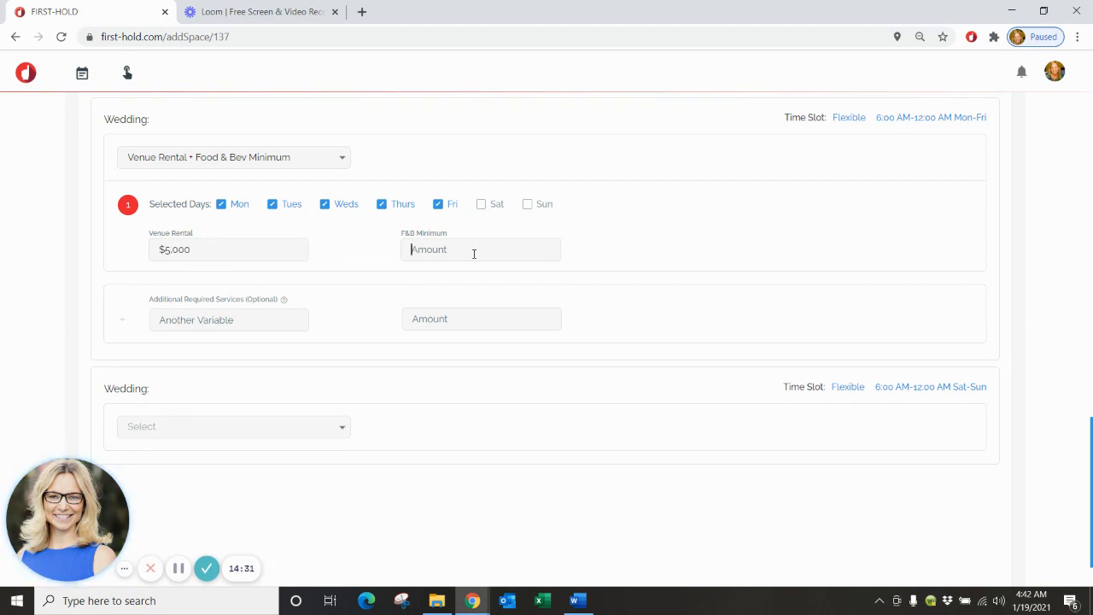
{"action": "type", "text": "10,00"}
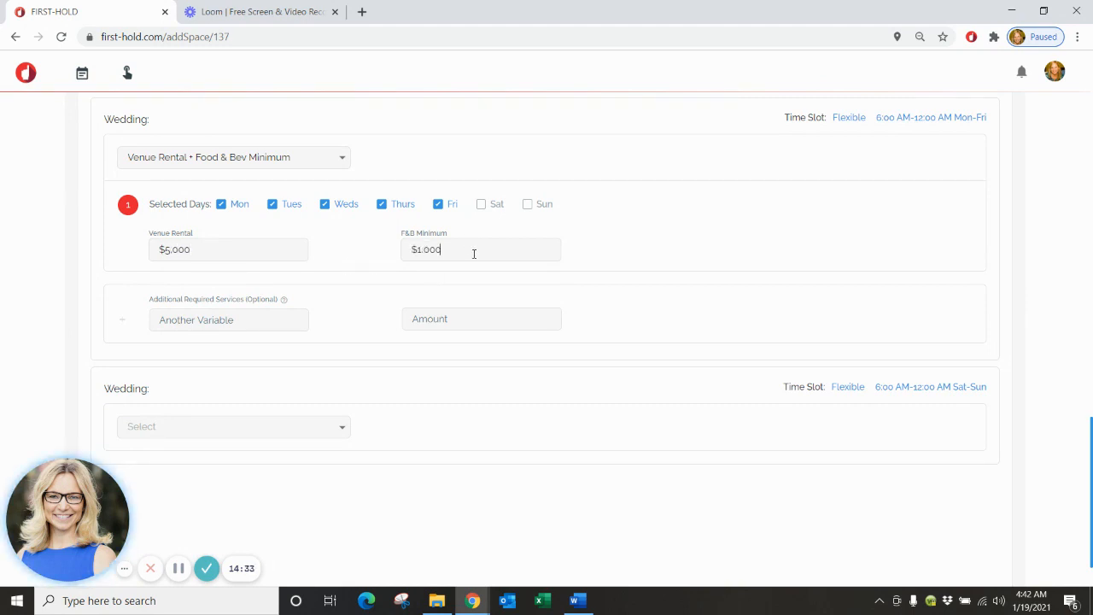
{"action": "type", "text": "0"}
{"action": "scroll", "coordinate": [227, 377], "scroll_direction": "down", "scroll_amount": 1}
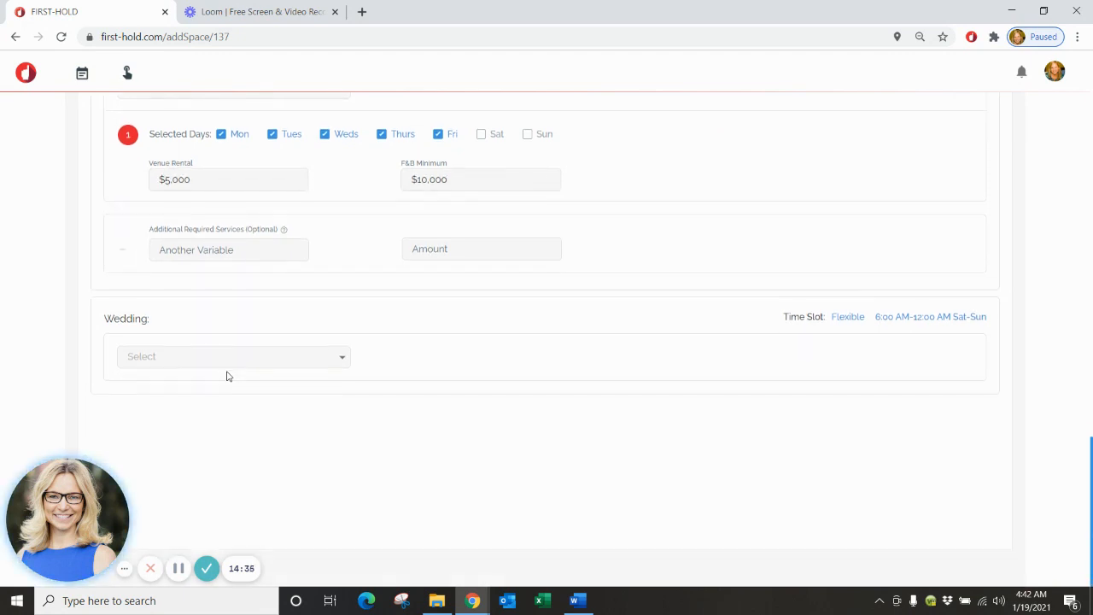
Add a Day of Coordinator service at $1,000 to weekday weddings.
{"action": "left_click", "coordinate": [278, 252]}
{"action": "type", "text": "Day of Coor"}
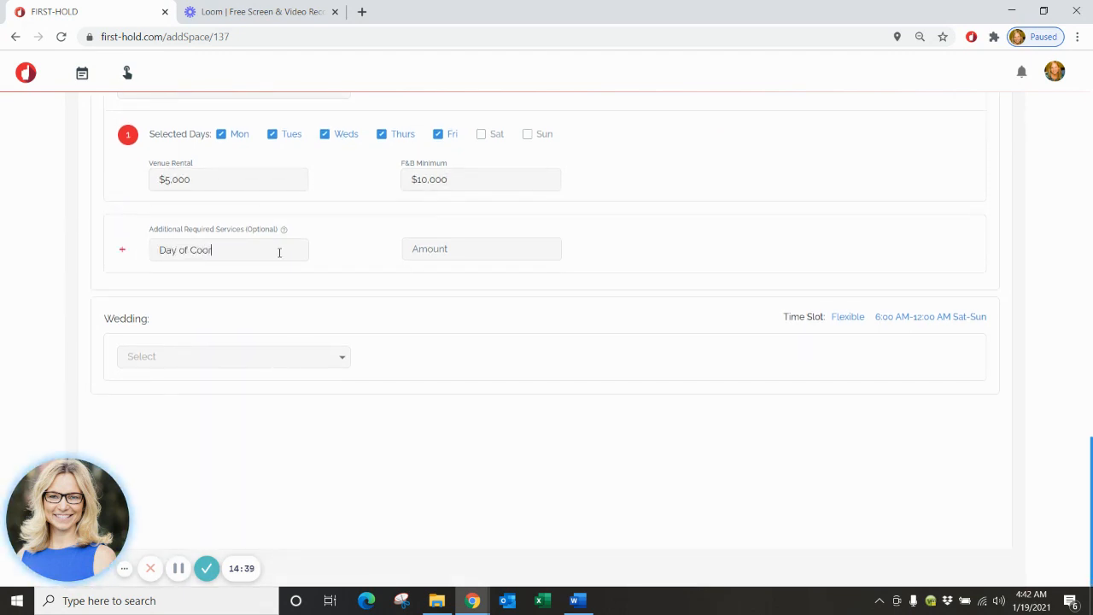
{"action": "type", "text": "din"}
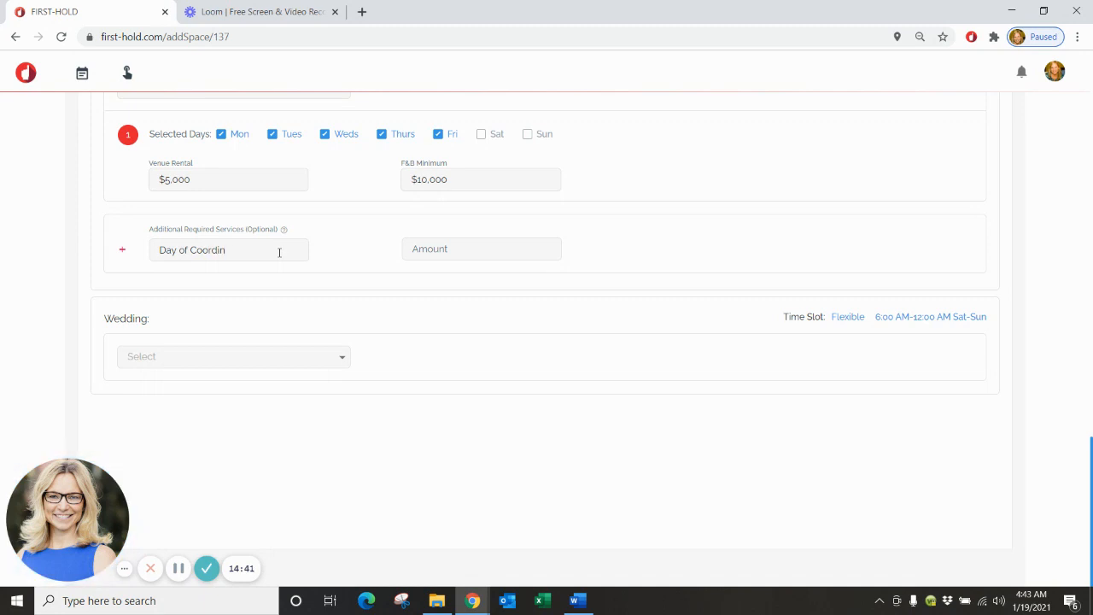
{"action": "type", "text": "ator$10"}
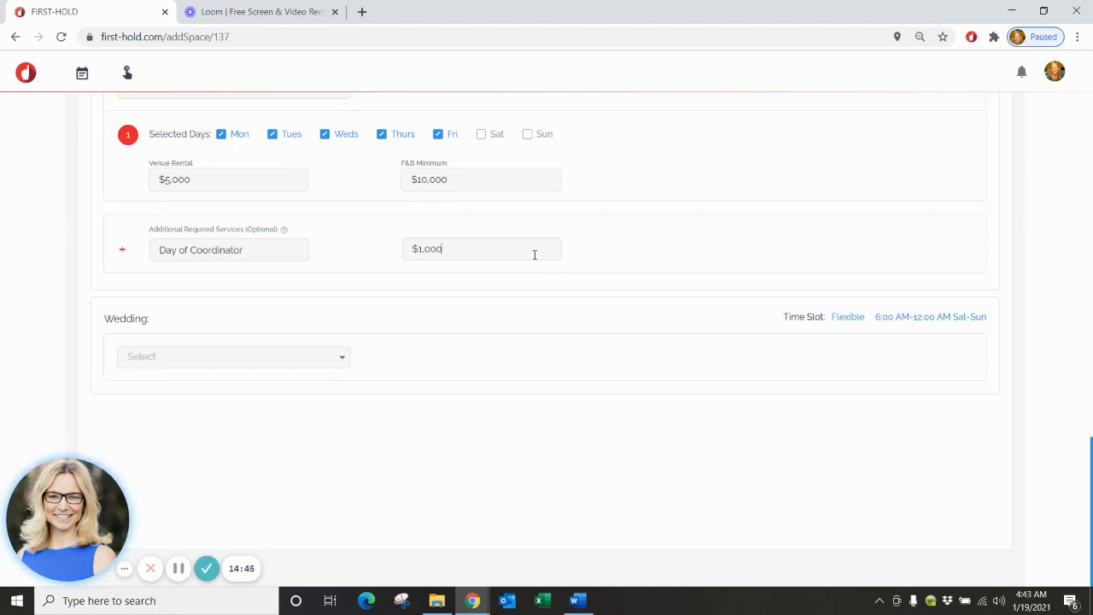
{"action": "left_click", "coordinate": [342, 362]}
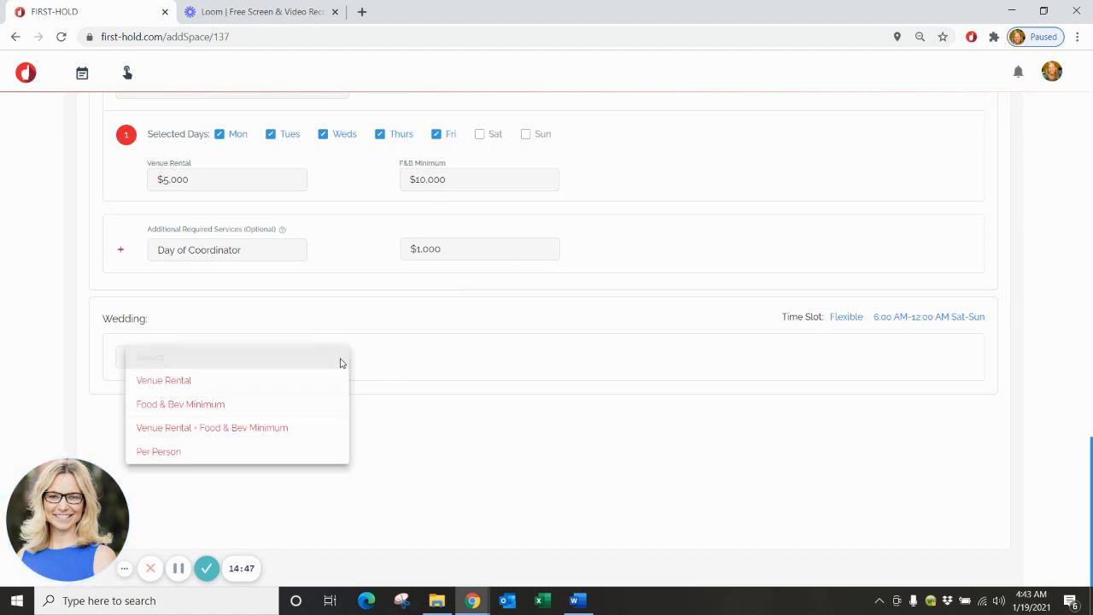
Price weekend weddings at $10,000 rental and $10,000 F&B minimum, with Day of Coordinator at $1,000.
{"action": "left_click", "coordinate": [285, 428]}
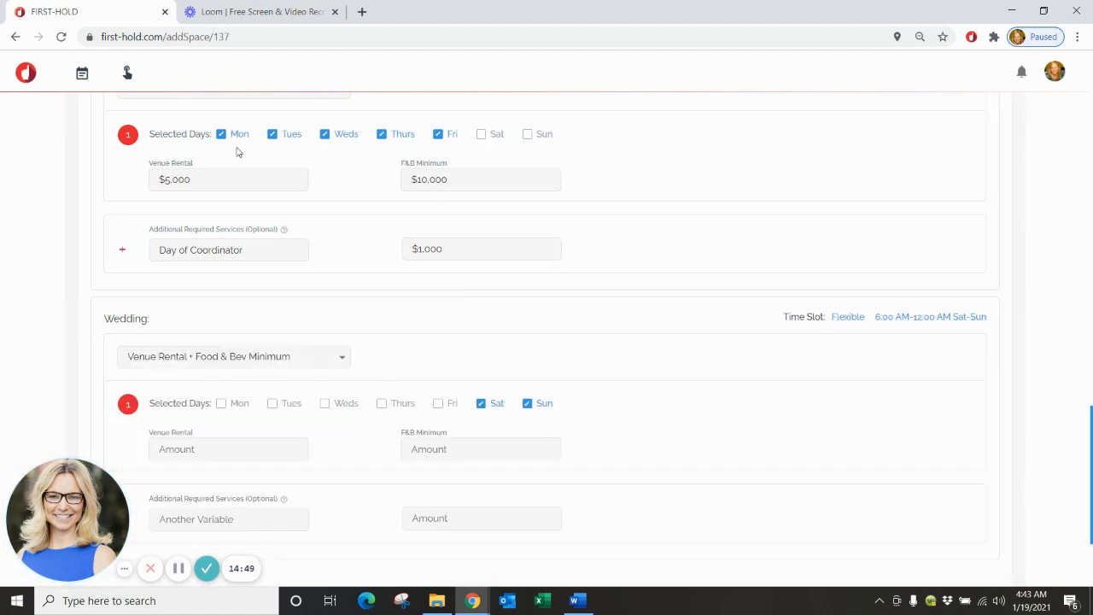
{"action": "scroll", "coordinate": [381, 456], "scroll_direction": "down", "scroll_amount": 1}
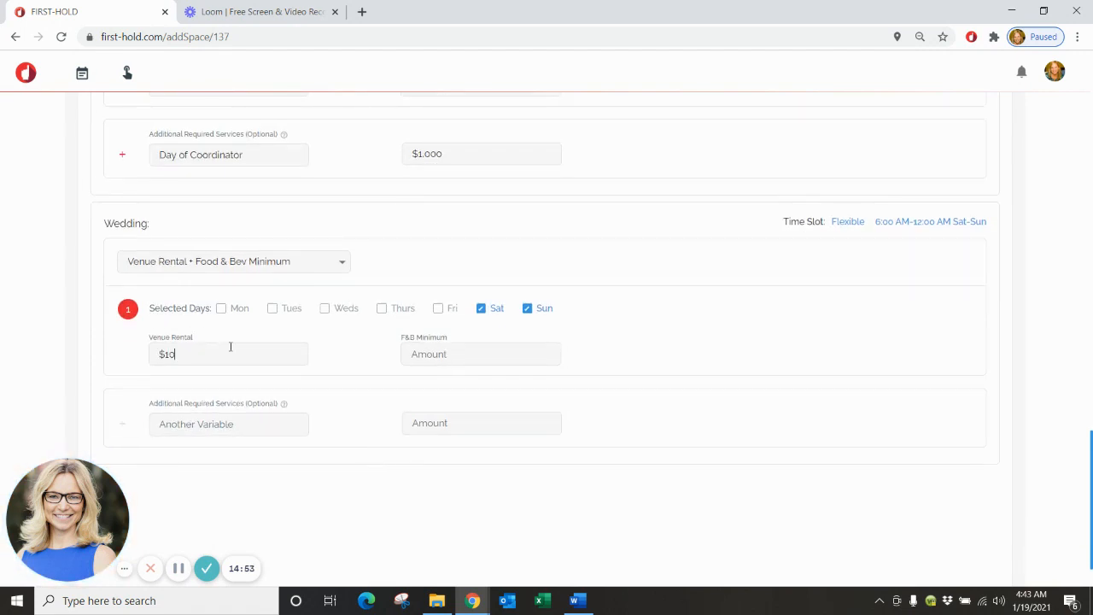
{"action": "type", "text": "000"}
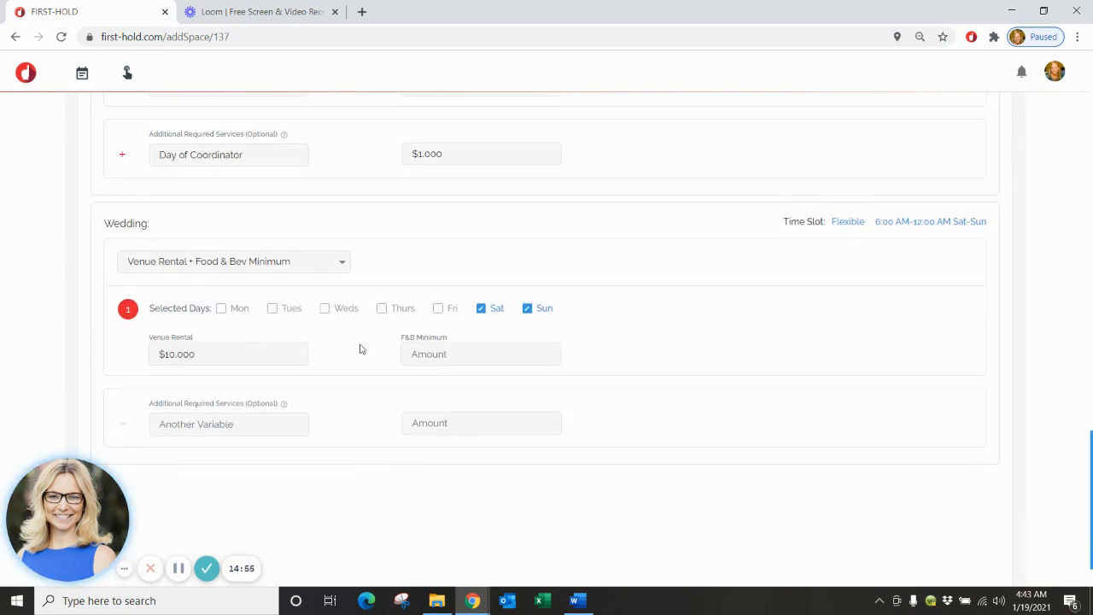
{"action": "left_click", "coordinate": [446, 353]}
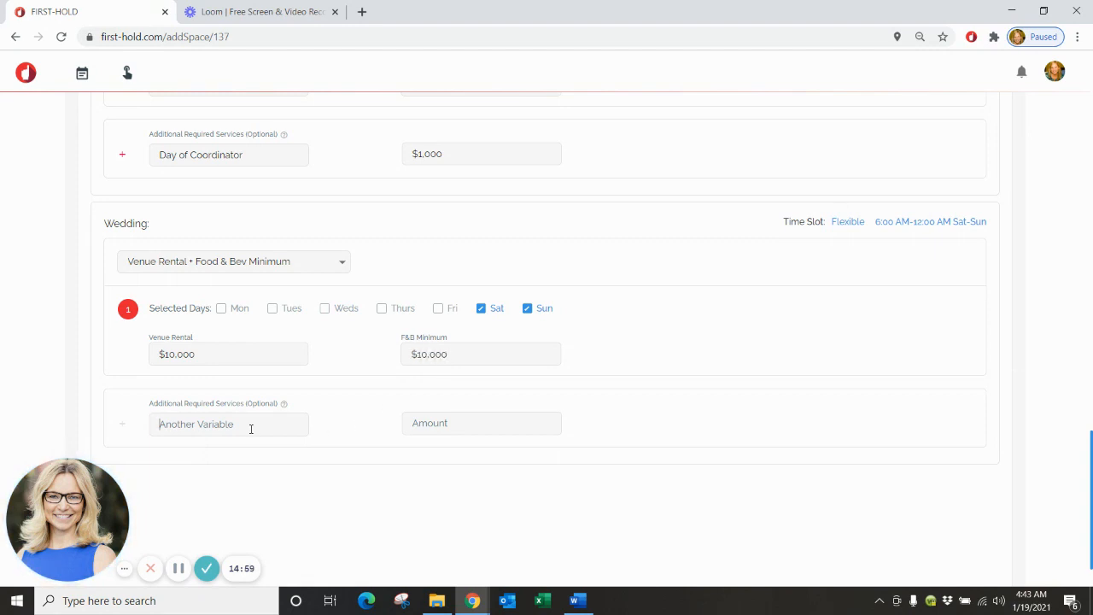
{"action": "type", "text": "Day o"}
Enter 100 as Ballroom 1's pricing and save the space with Save & Exit.
{"action": "type", "text": "100"}
{"action": "scroll", "coordinate": [698, 393], "scroll_direction": "down", "scroll_amount": 1}
{"action": "scroll", "coordinate": [697, 390], "scroll_direction": "up", "scroll_amount": 4}
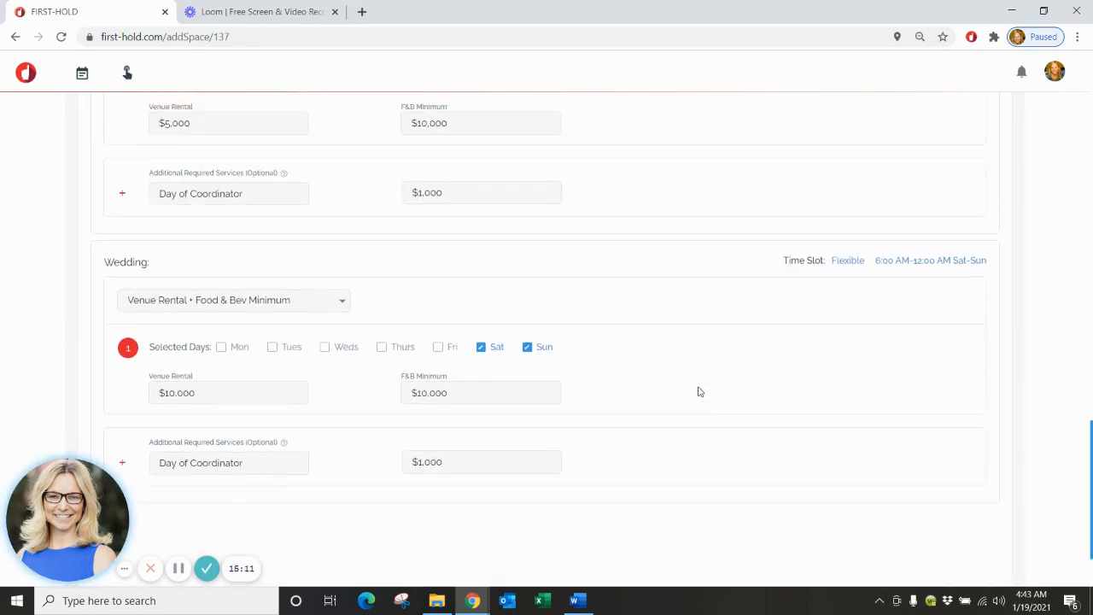
{"action": "scroll", "coordinate": [696, 386], "scroll_direction": "up", "scroll_amount": 10}
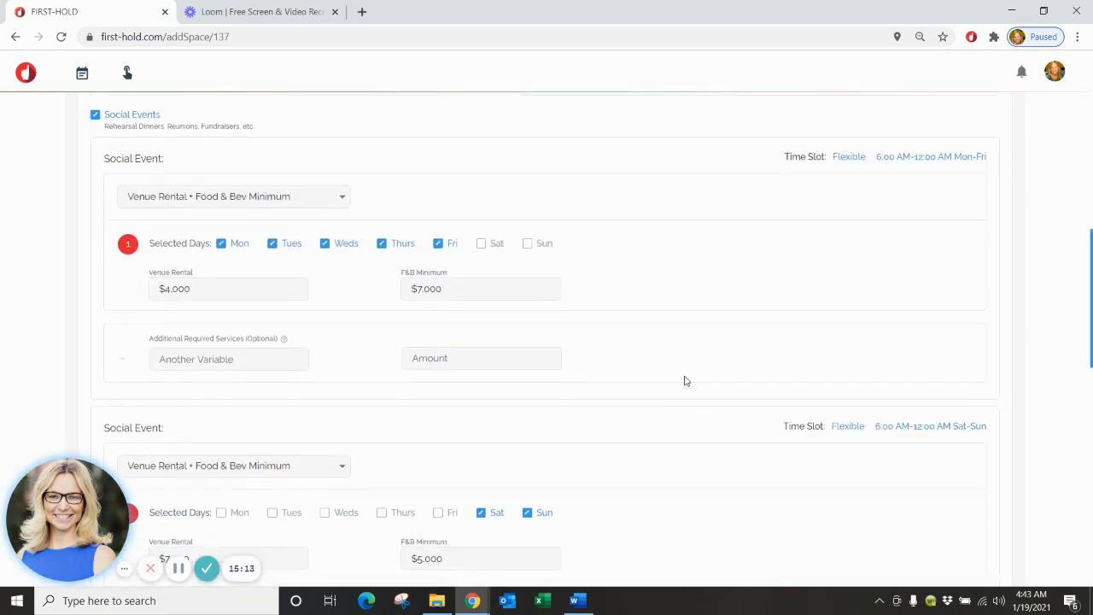
{"action": "scroll", "coordinate": [685, 382], "scroll_direction": "up", "scroll_amount": 8}
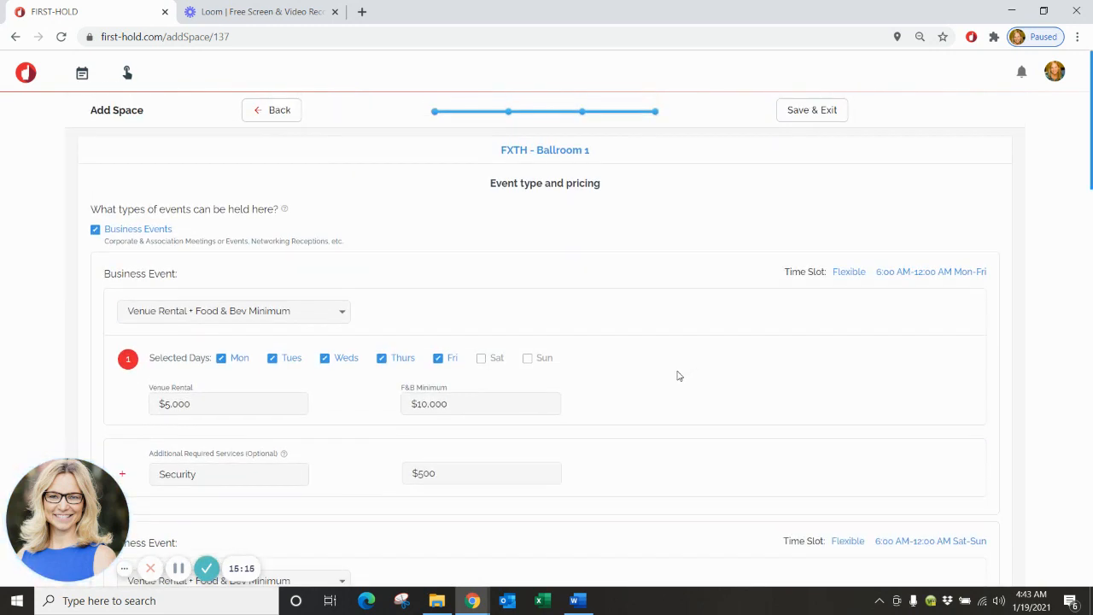
{"action": "left_click", "coordinate": [803, 111]}
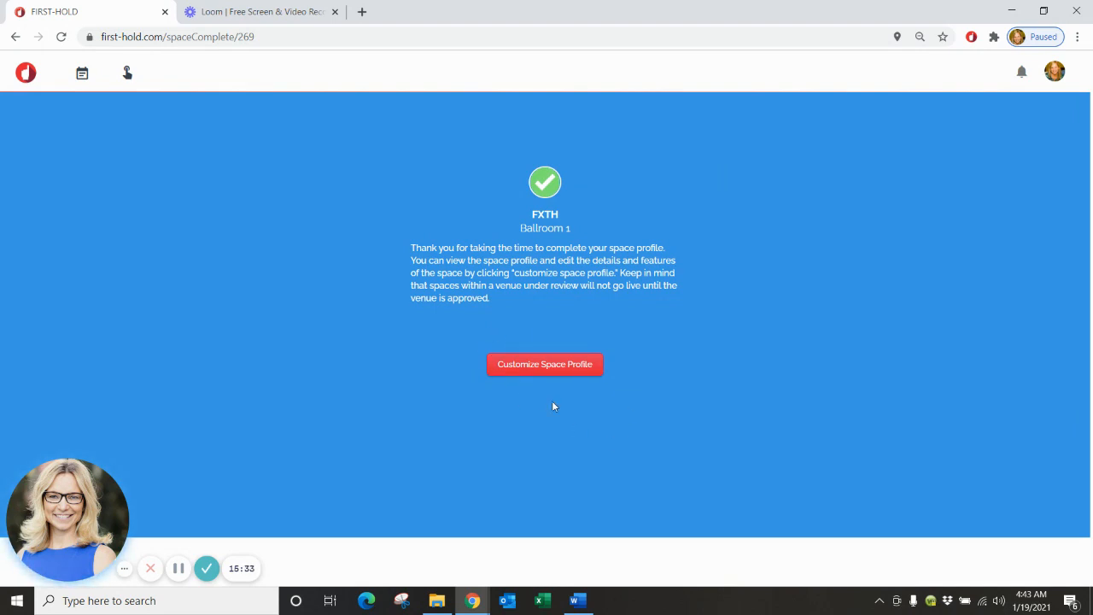
Open Ballroom 1's space profile editor via Customize Space Profile.
{"action": "left_click", "coordinate": [546, 365]}
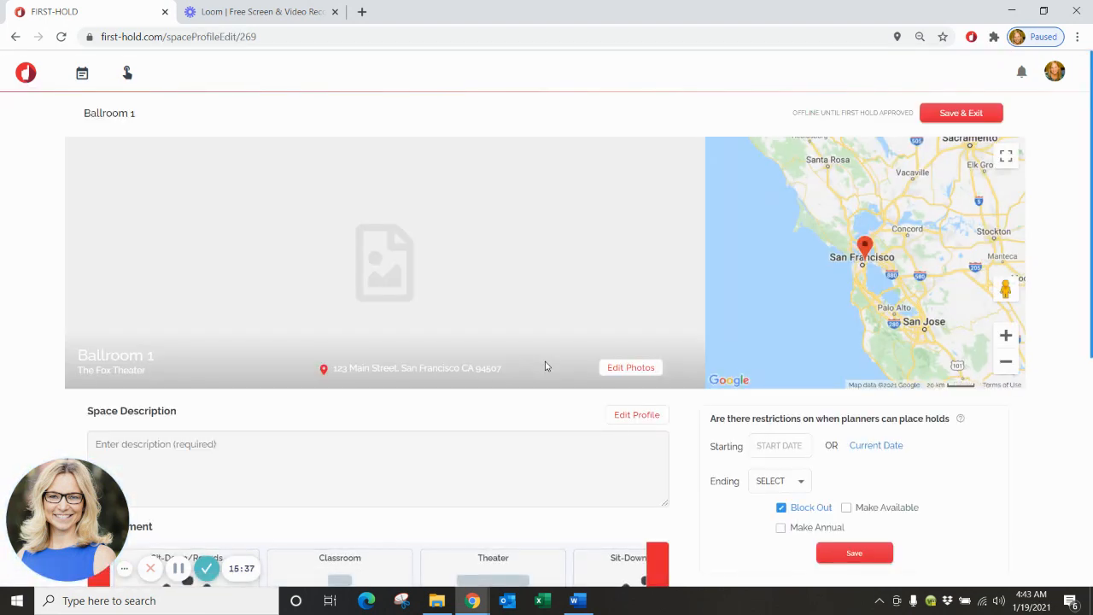
Confirm photo copyright and upload the cropped Demo - Theater ES1 photo to Ballroom 1.
{"action": "left_click", "coordinate": [633, 374]}
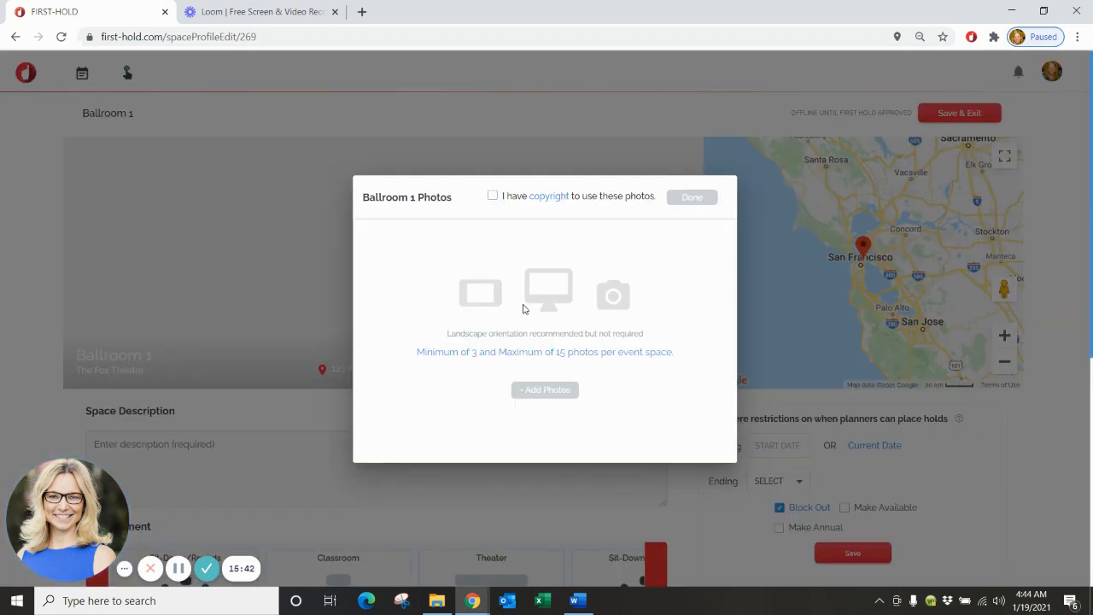
{"action": "left_click", "coordinate": [492, 195]}
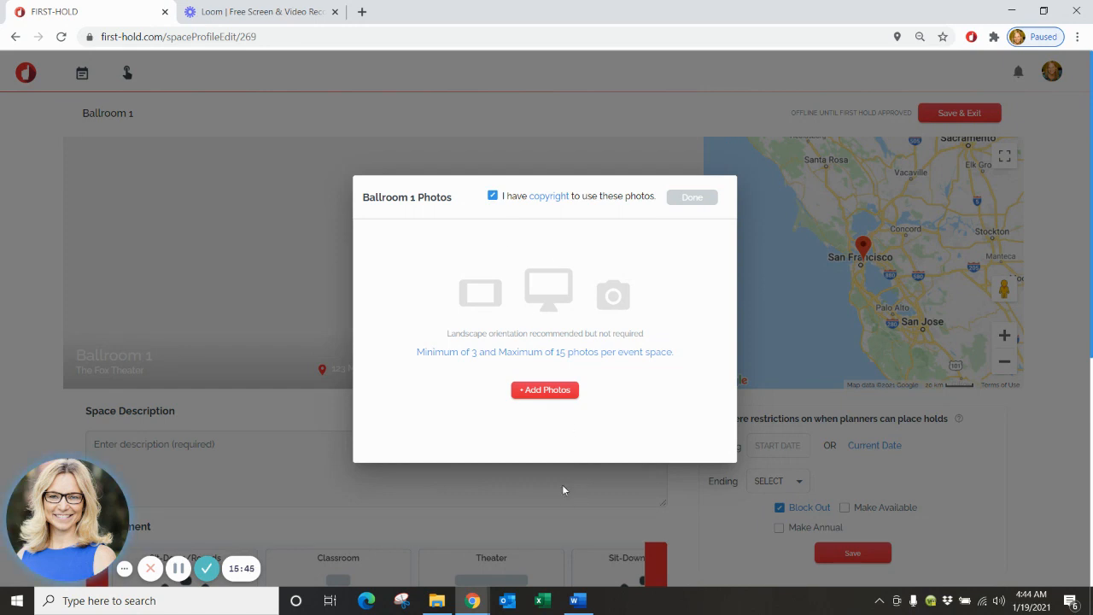
{"action": "left_click", "coordinate": [548, 392]}
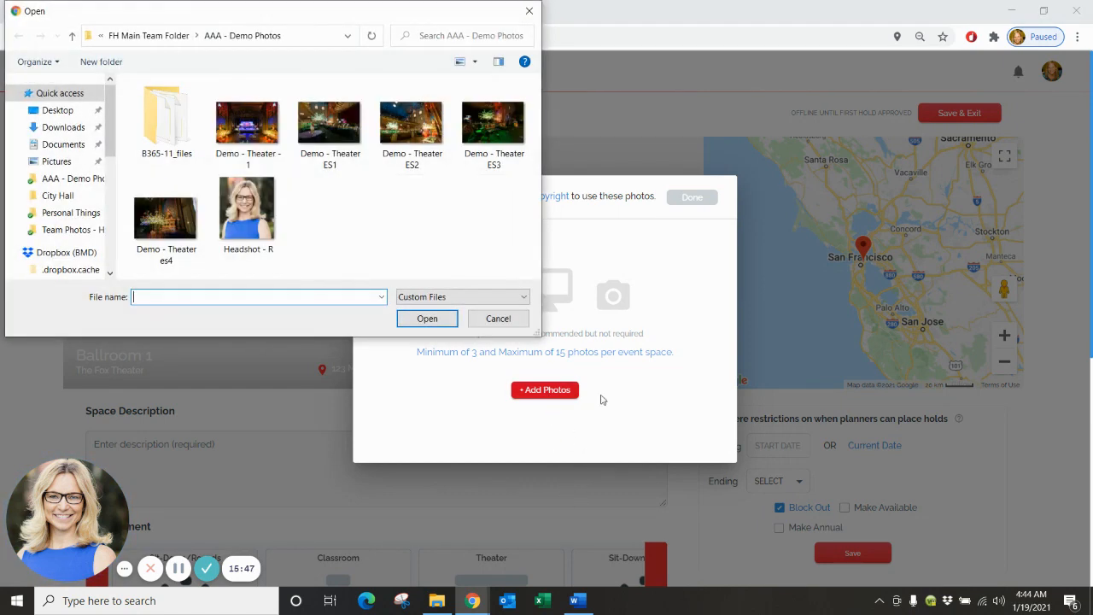
{"action": "left_click", "coordinate": [344, 128]}
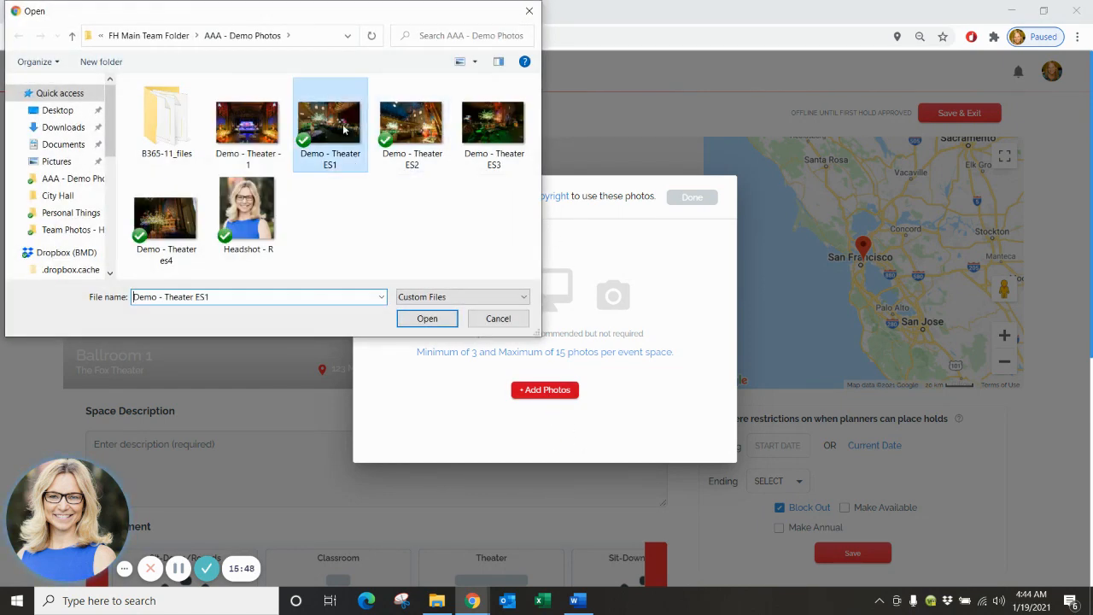
{"action": "left_click", "coordinate": [427, 318]}
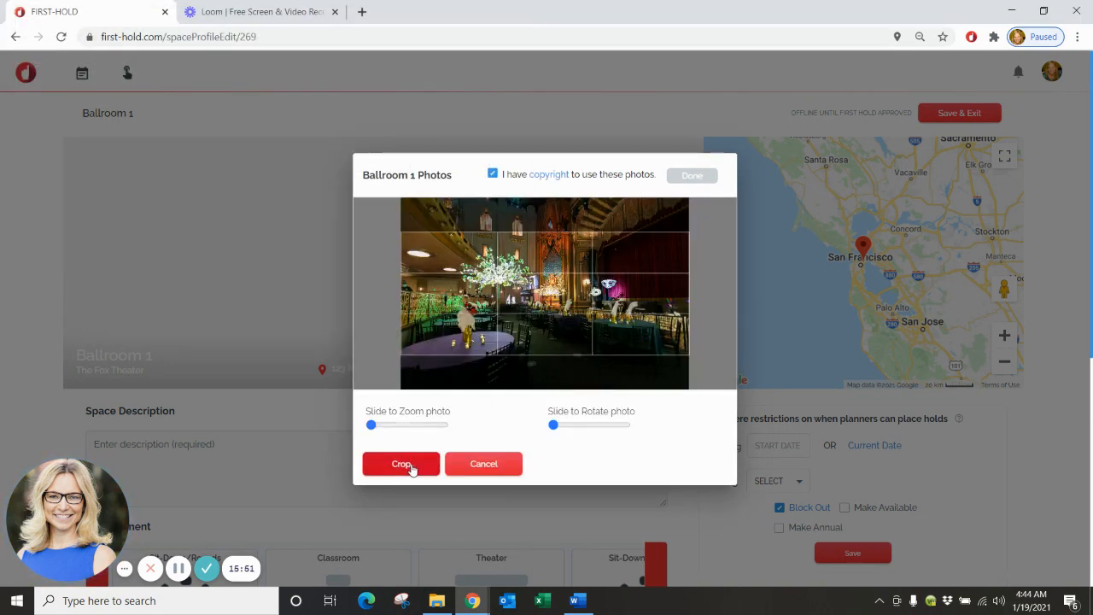
{"action": "left_click", "coordinate": [410, 464]}
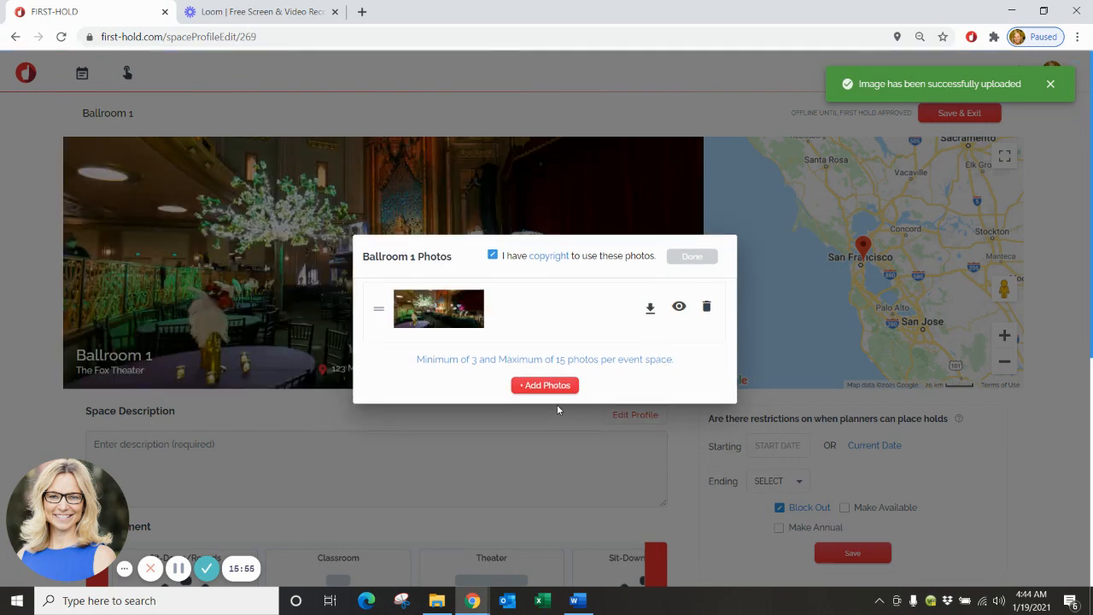
Upload the cropped Demo - Theater ES2 and ES3 photos.
{"action": "left_click", "coordinate": [537, 389]}
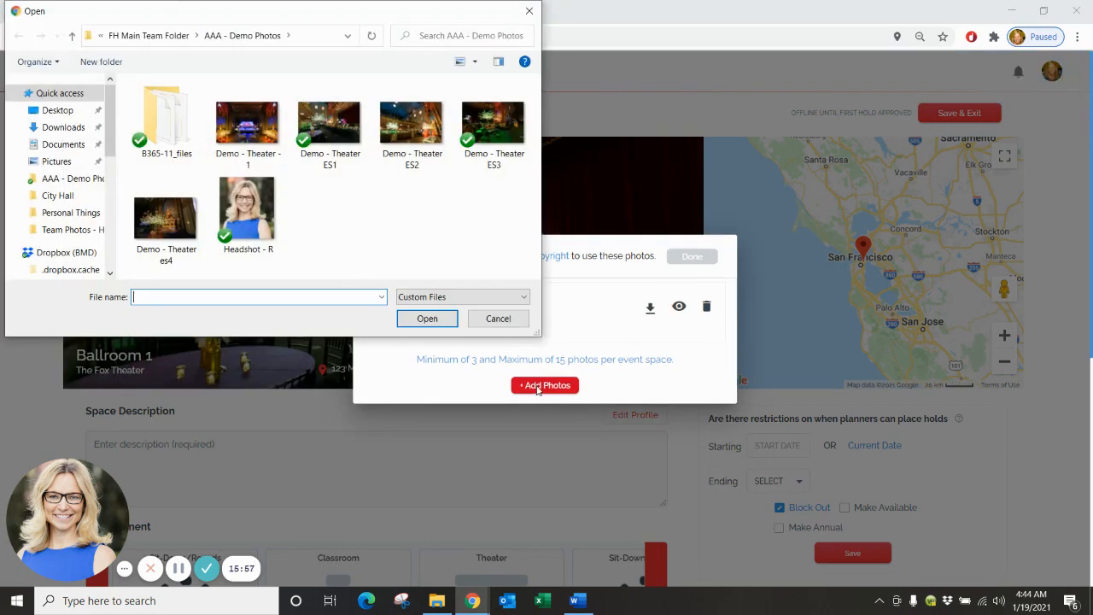
{"action": "left_click", "coordinate": [413, 124]}
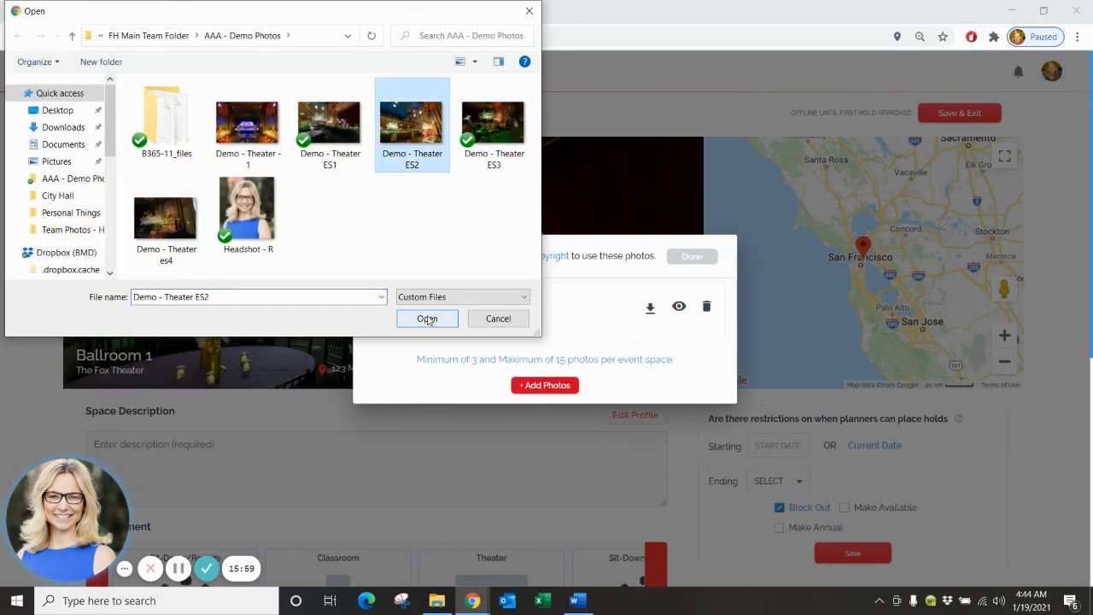
{"action": "left_click", "coordinate": [429, 319]}
{"action": "left_click", "coordinate": [434, 472]}
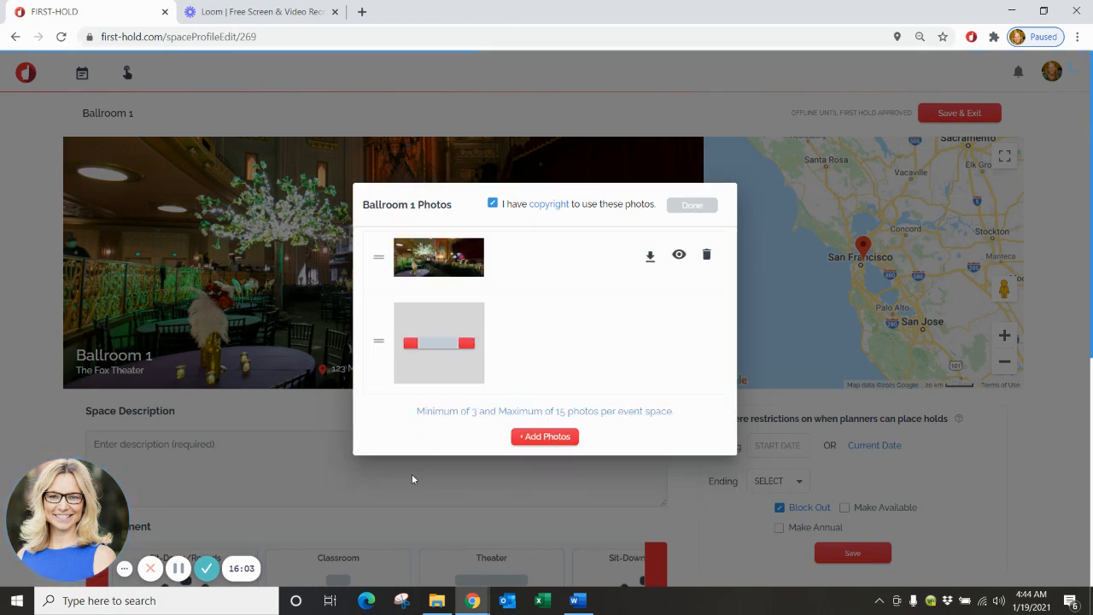
{"action": "left_click", "coordinate": [540, 419]}
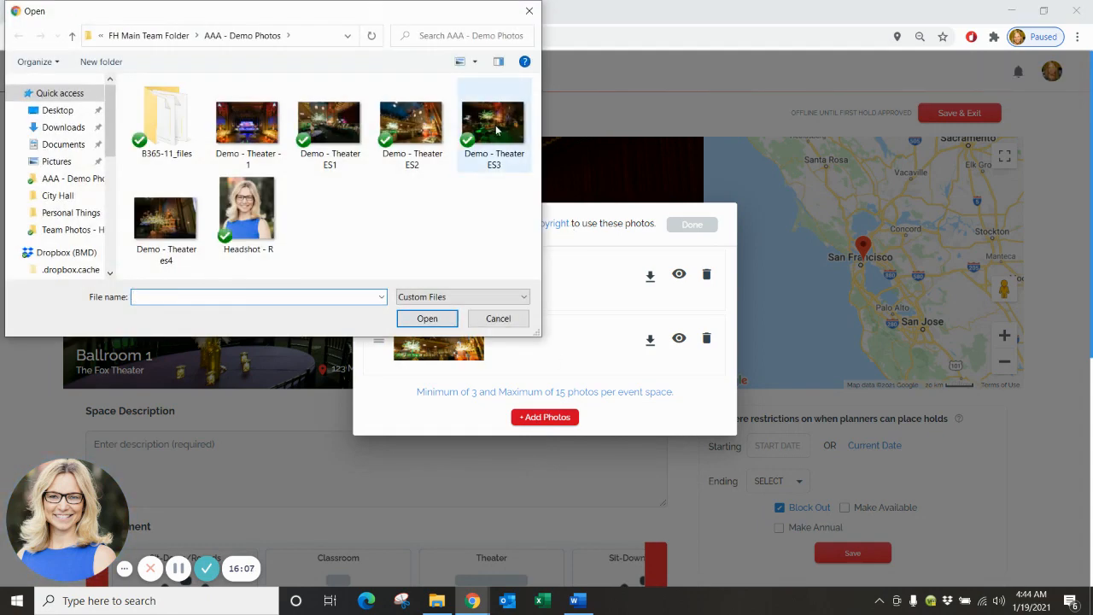
{"action": "left_click", "coordinate": [496, 129]}
{"action": "left_click", "coordinate": [427, 318]}
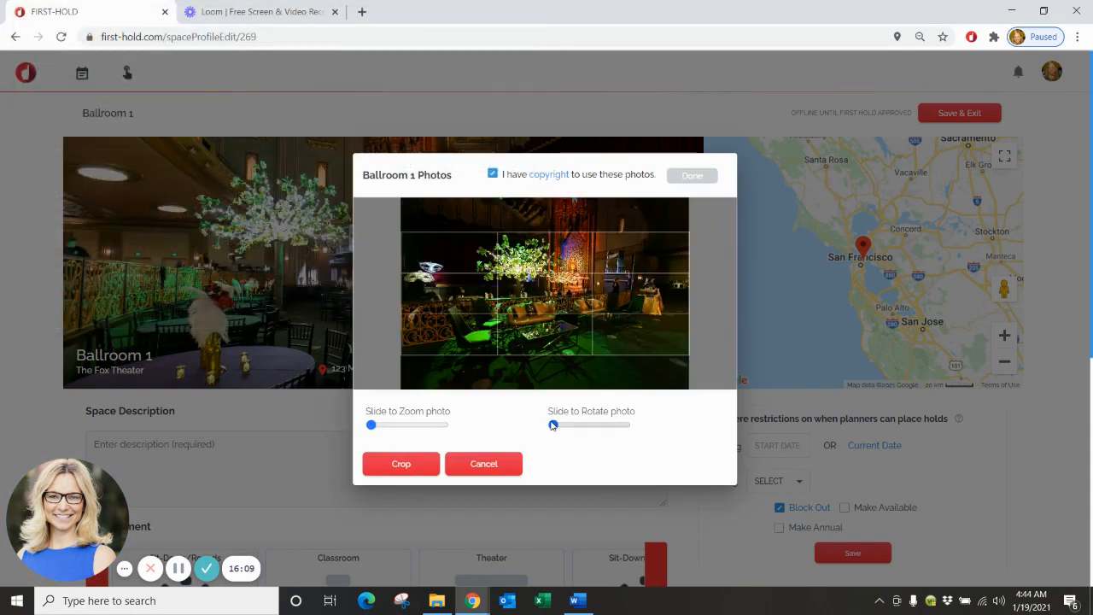
{"action": "left_click", "coordinate": [400, 465]}
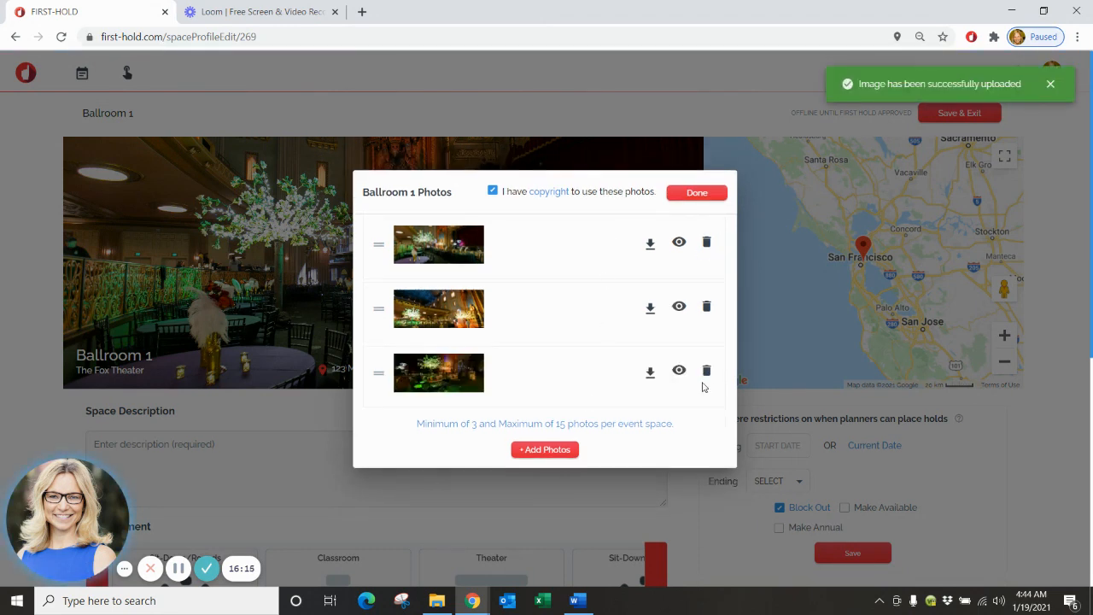
{"action": "scroll", "coordinate": [708, 370], "scroll_direction": "down", "scroll_amount": 1}
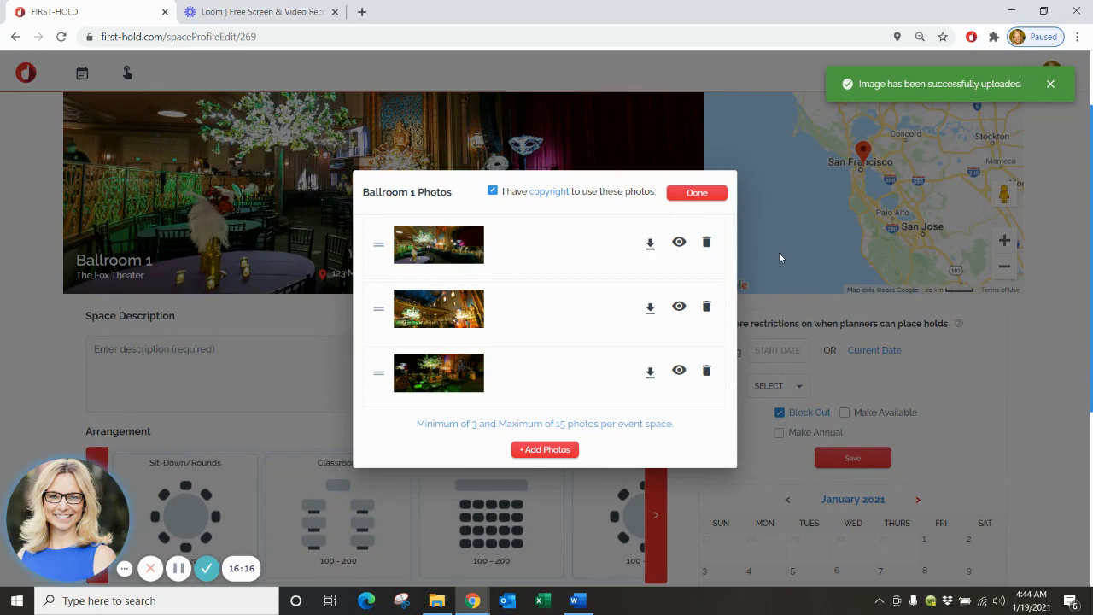
Close the photo dialog and paste the Fox Theater history into Space Description.
{"action": "left_click", "coordinate": [718, 193]}
{"action": "scroll", "coordinate": [704, 209], "scroll_direction": "down", "scroll_amount": 1}
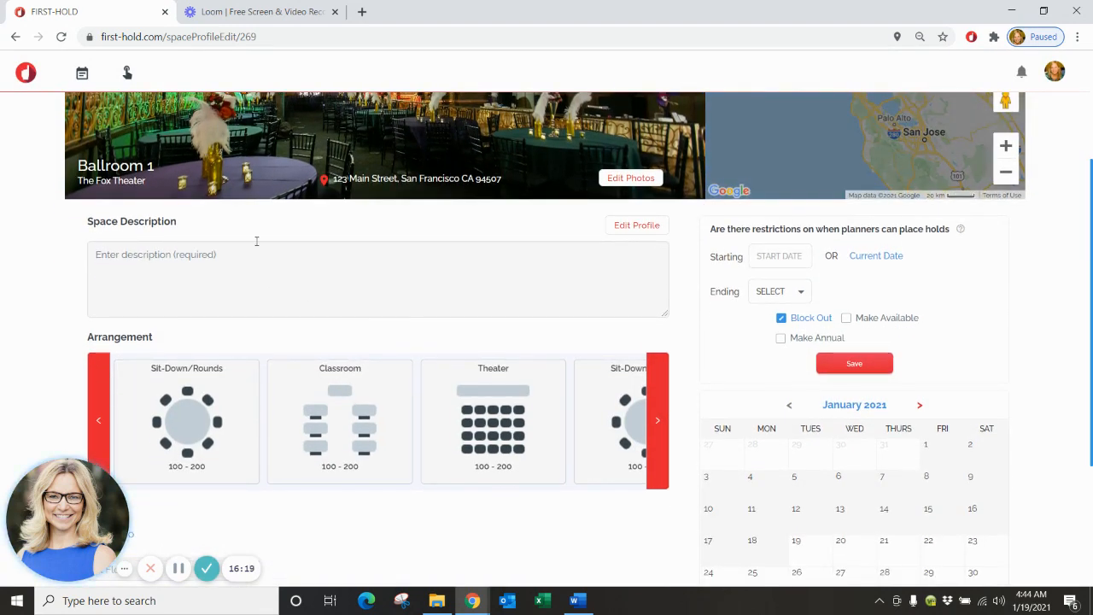
{"action": "left_click", "coordinate": [142, 261]}
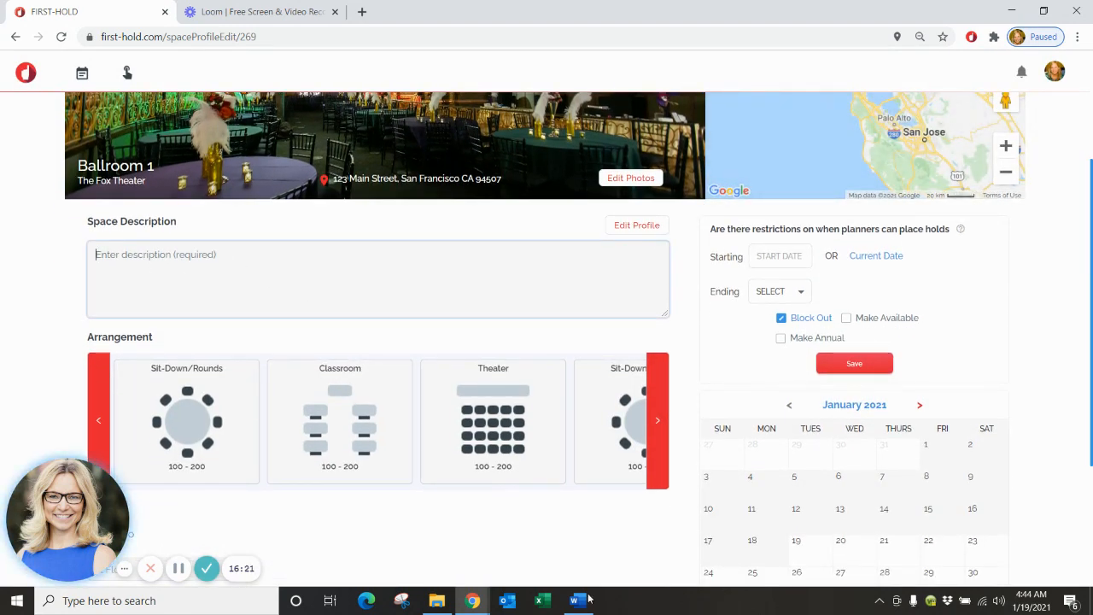
{"action": "right_click", "coordinate": [134, 265]}
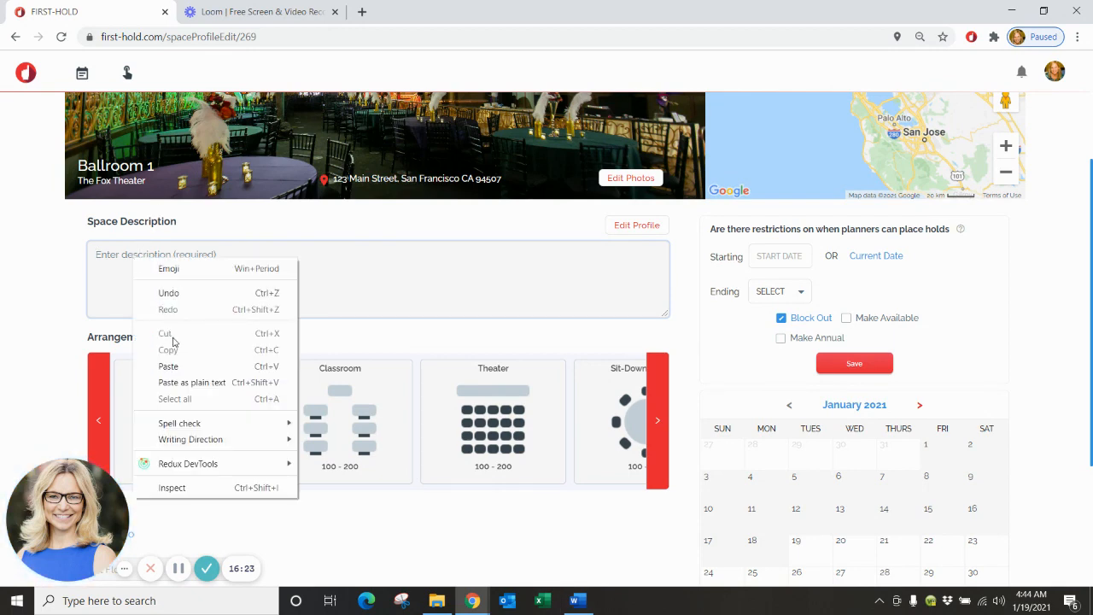
{"action": "left_click", "coordinate": [168, 366]}
Set the Floor field to 2nd Floor.
{"action": "scroll", "coordinate": [415, 305], "scroll_direction": "up", "scroll_amount": 3}
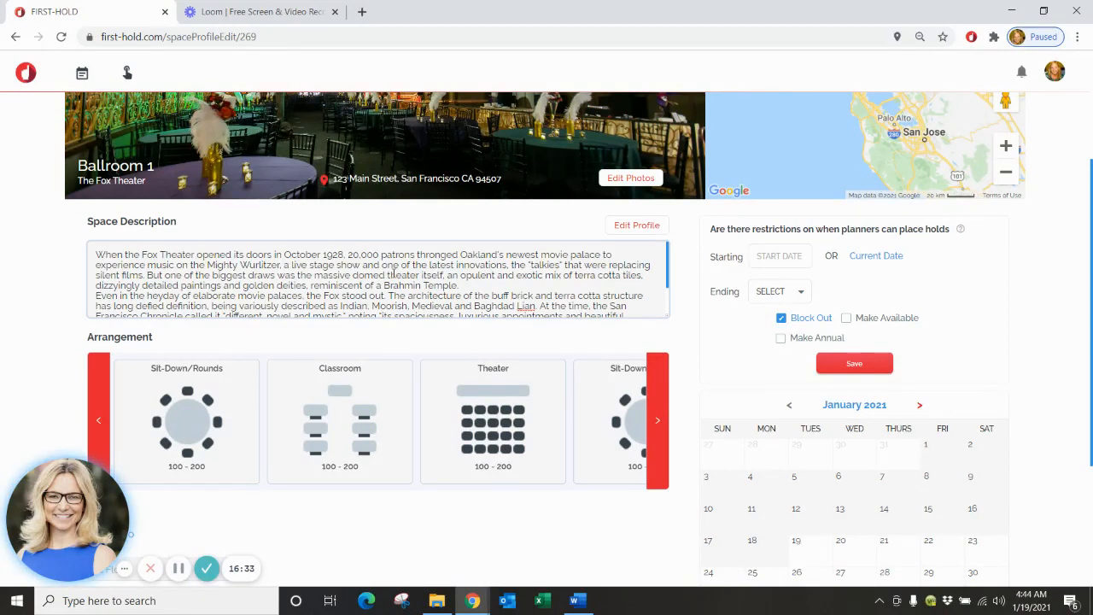
{"action": "scroll", "coordinate": [393, 274], "scroll_direction": "up", "scroll_amount": 3}
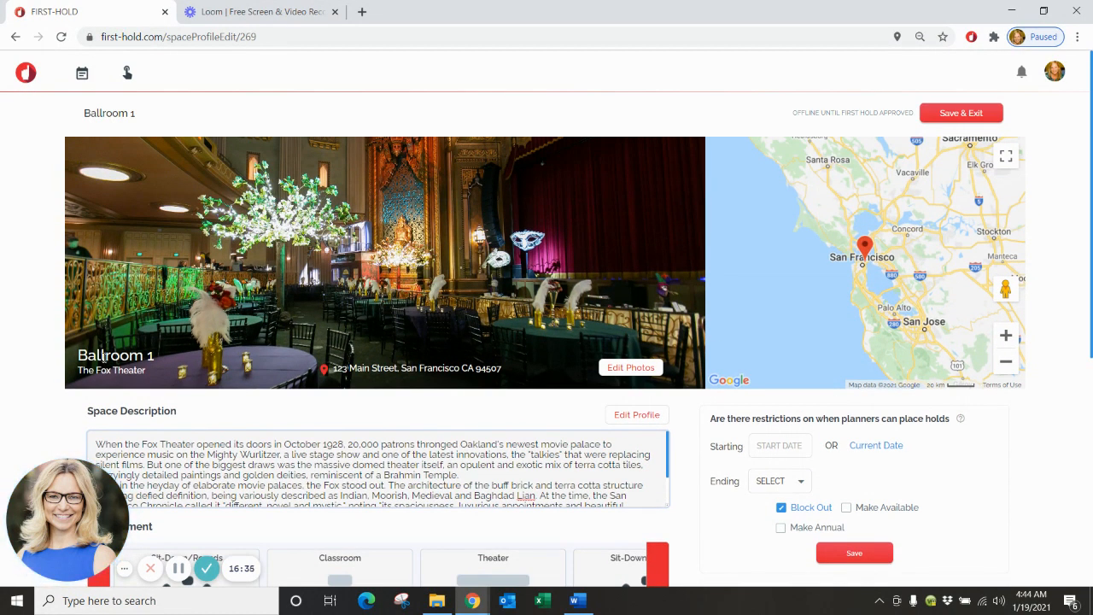
{"action": "scroll", "coordinate": [432, 228], "scroll_direction": "down", "scroll_amount": 5}
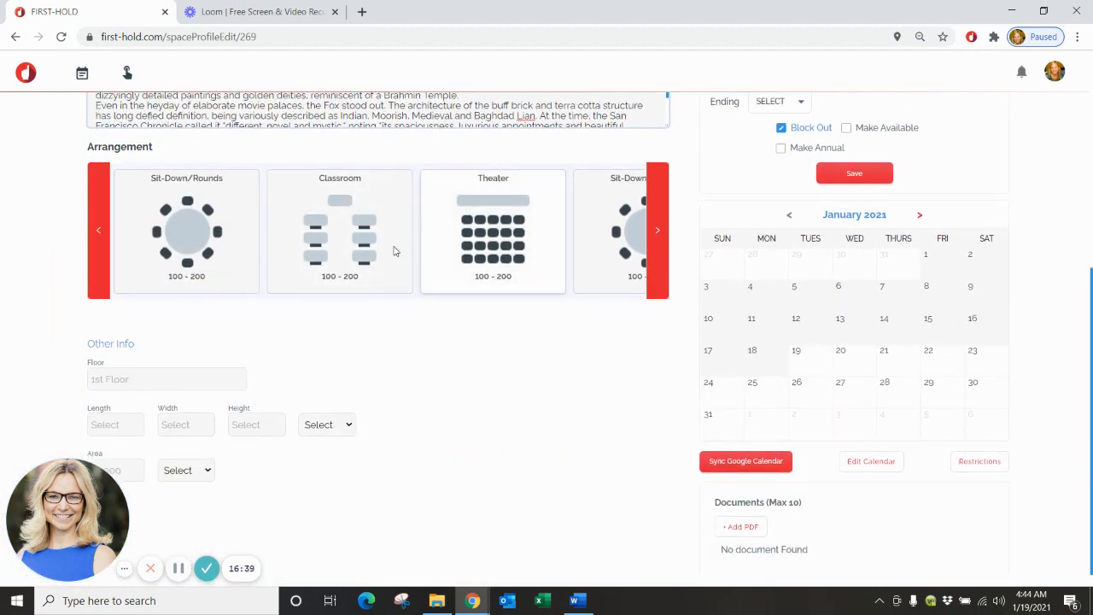
{"action": "scroll", "coordinate": [416, 310], "scroll_direction": "down", "scroll_amount": 1}
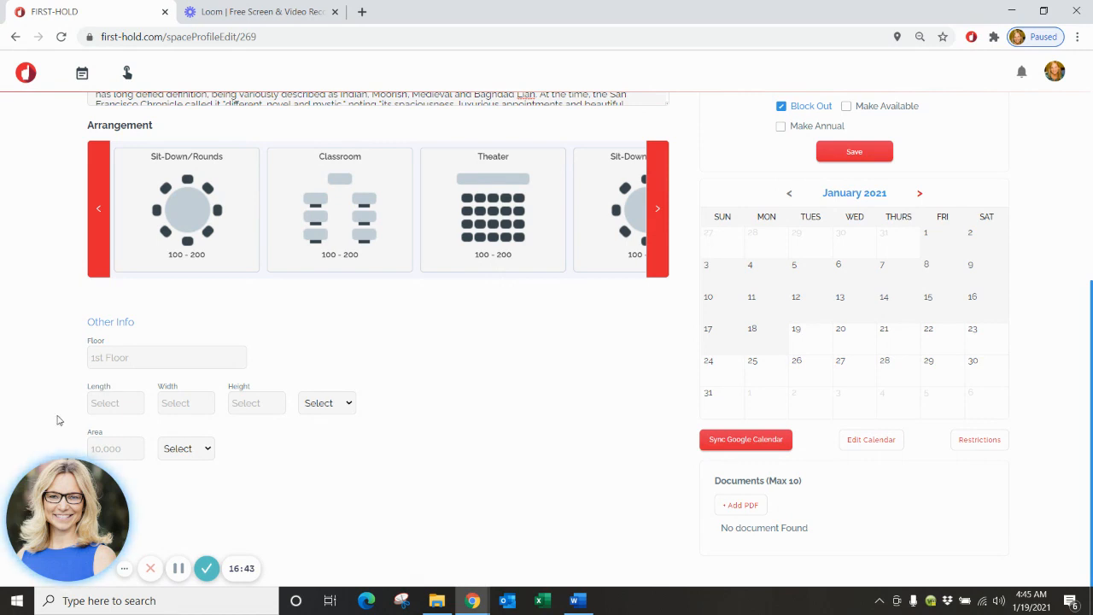
{"action": "type", "text": "2nd"}
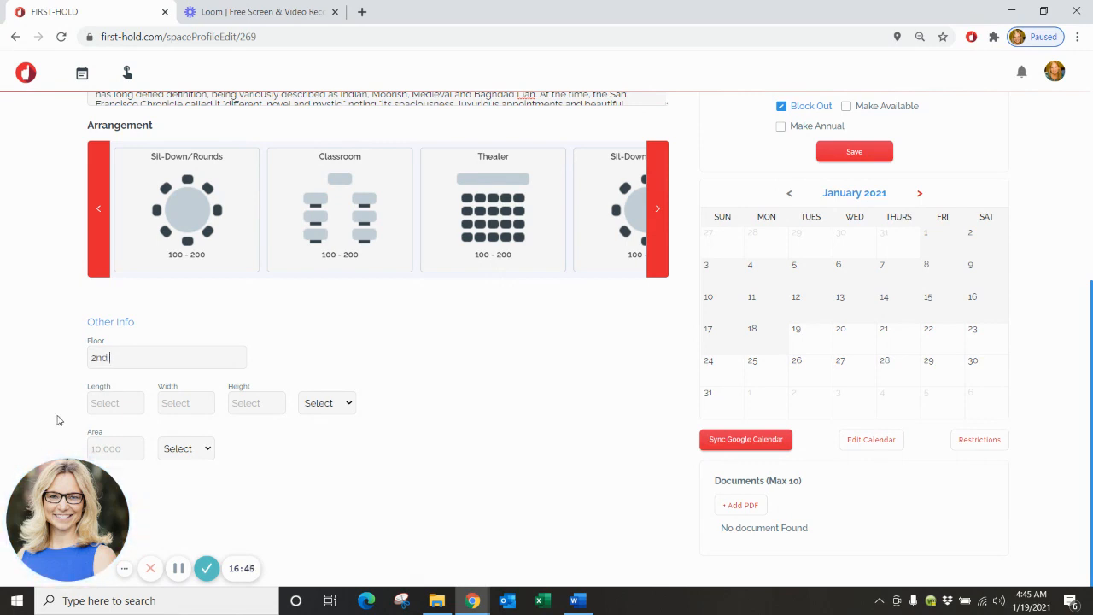
{"action": "type", "text": " Floor"}
{"action": "scroll", "coordinate": [899, 372], "scroll_direction": "down", "scroll_amount": 1}
{"action": "scroll", "coordinate": [742, 505], "scroll_direction": "up", "scroll_amount": 1}
{"action": "scroll", "coordinate": [741, 506], "scroll_direction": "up", "scroll_amount": 1}
{"action": "scroll", "coordinate": [741, 505], "scroll_direction": "down", "scroll_amount": 2}
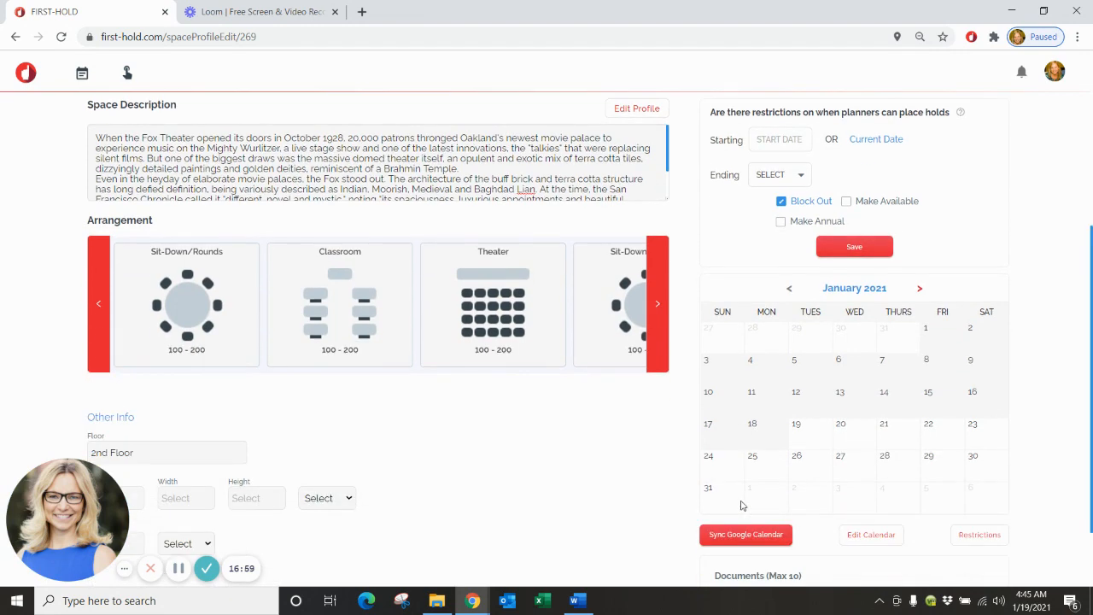
{"action": "scroll", "coordinate": [851, 471], "scroll_direction": "up", "scroll_amount": 5}
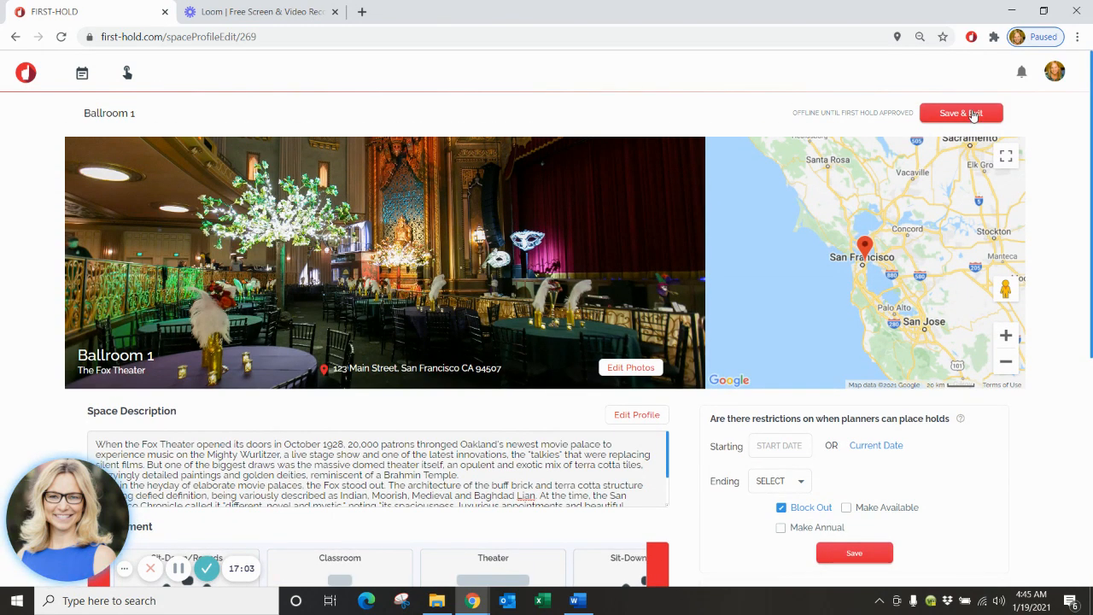
Save Ballroom 1's profile, then reopen it from My Venues to verify its fields.
{"action": "left_click", "coordinate": [972, 114]}
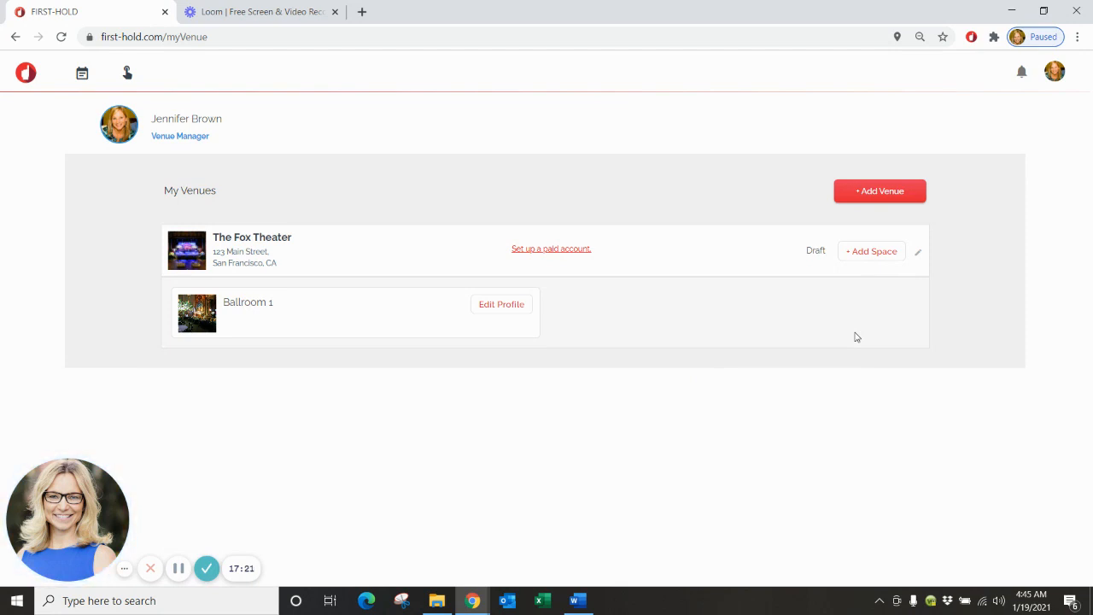
{"action": "left_click", "coordinate": [512, 310]}
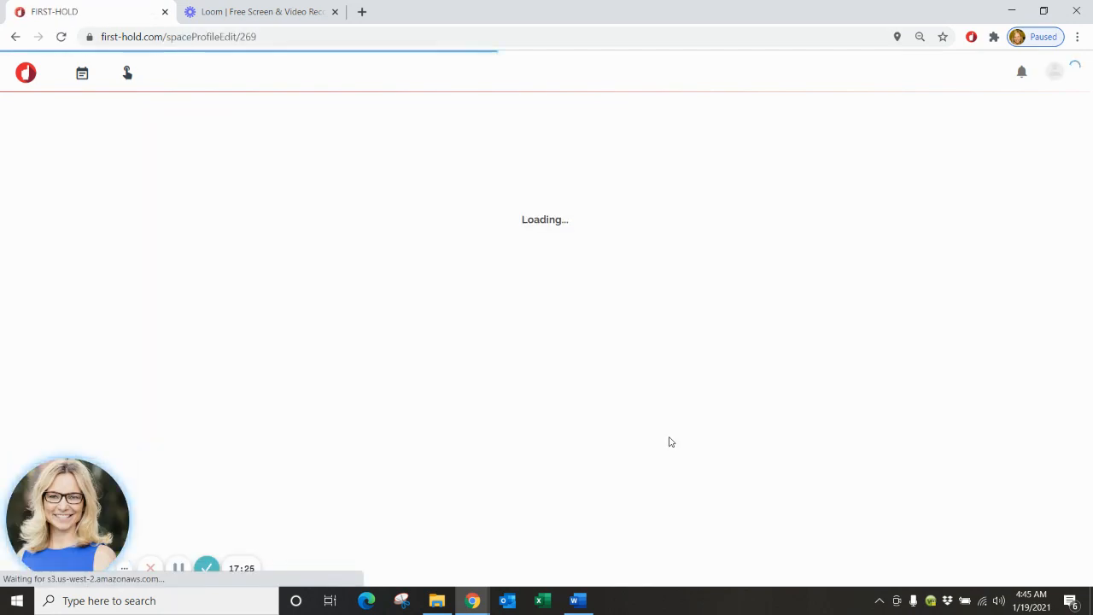
{"action": "scroll", "coordinate": [669, 436], "scroll_direction": "down", "scroll_amount": 1}
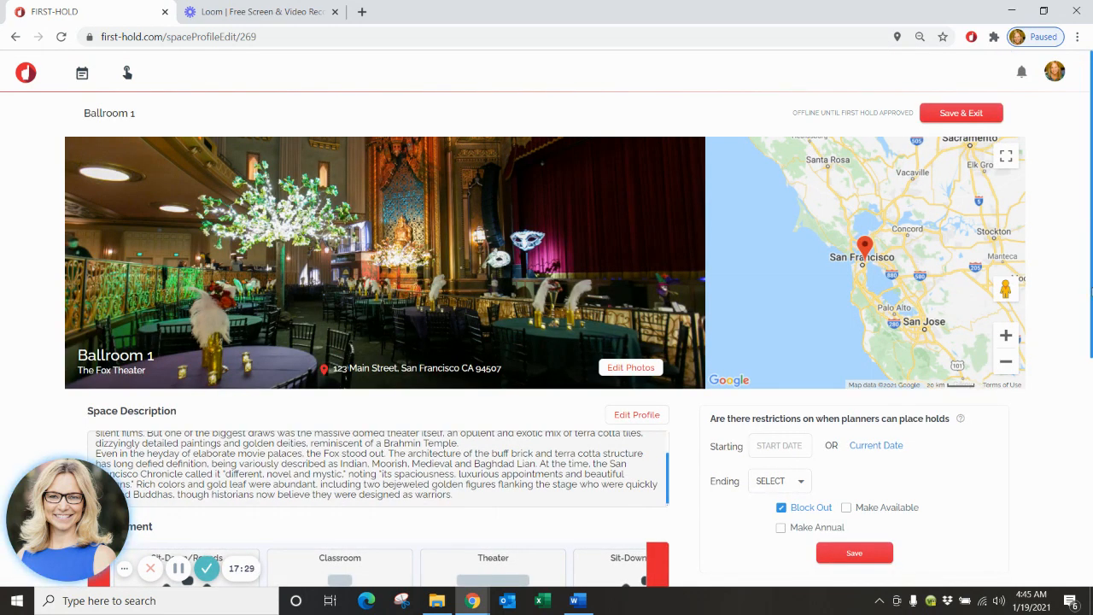
{"action": "left_click_drag", "start_coordinate": [1092, 290], "coordinate": [1091, 472]}
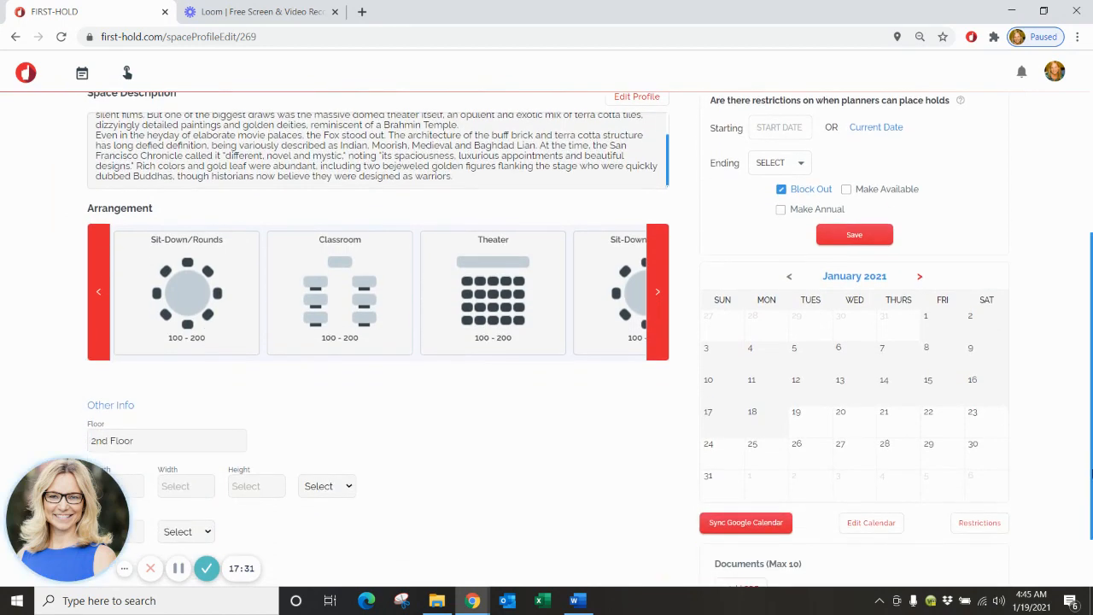
{"action": "scroll", "coordinate": [1059, 333], "scroll_direction": "down", "scroll_amount": 1}
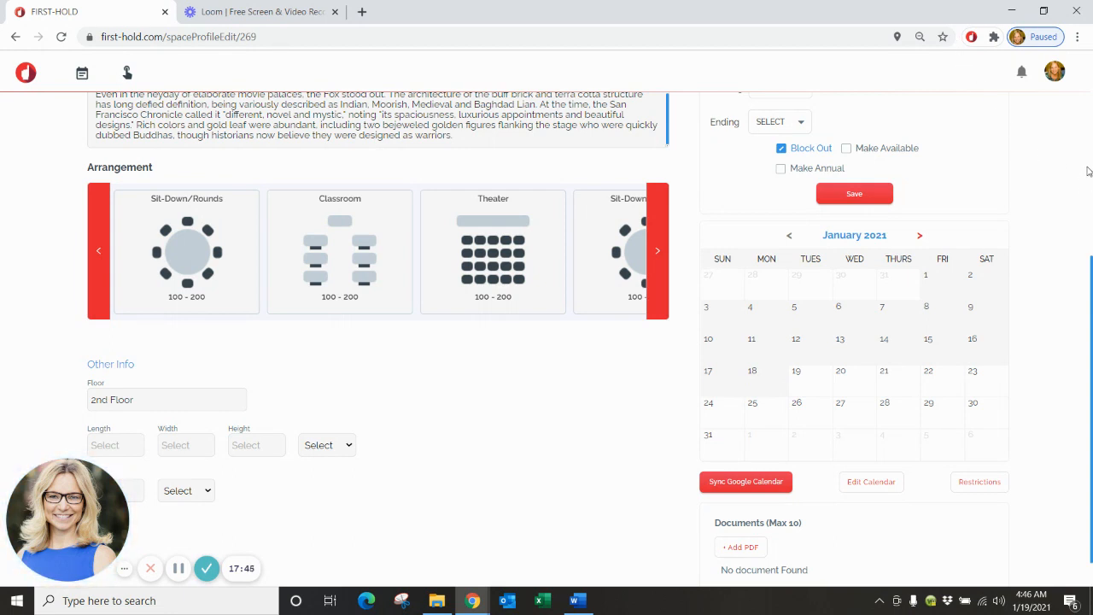
{"action": "scroll", "coordinate": [1090, 261], "scroll_direction": "up", "scroll_amount": 4}
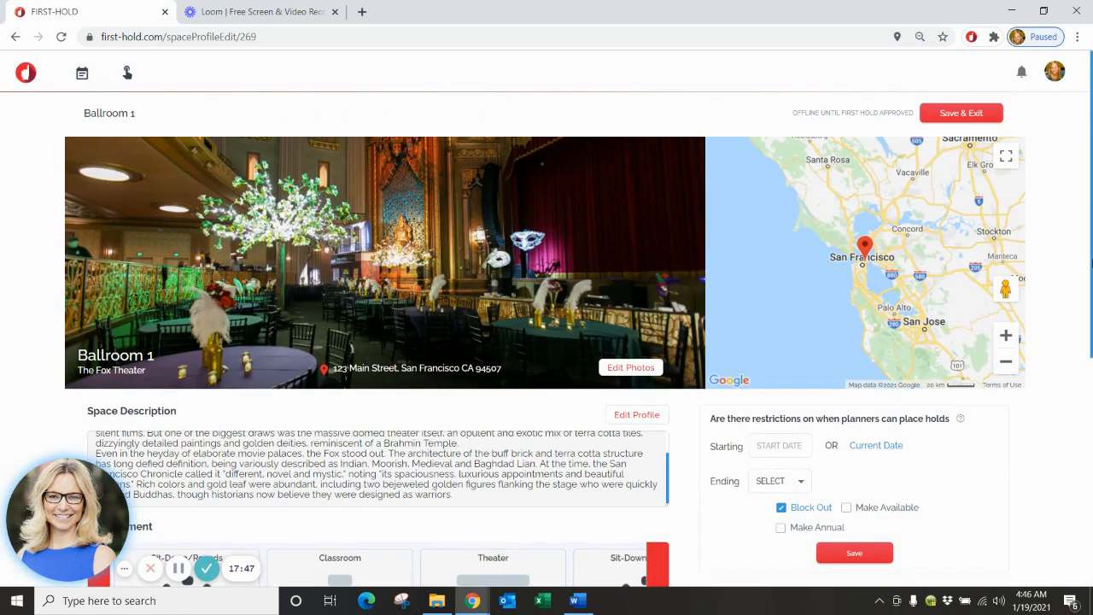
{"action": "scroll", "coordinate": [1037, 509], "scroll_direction": "down", "scroll_amount": 5}
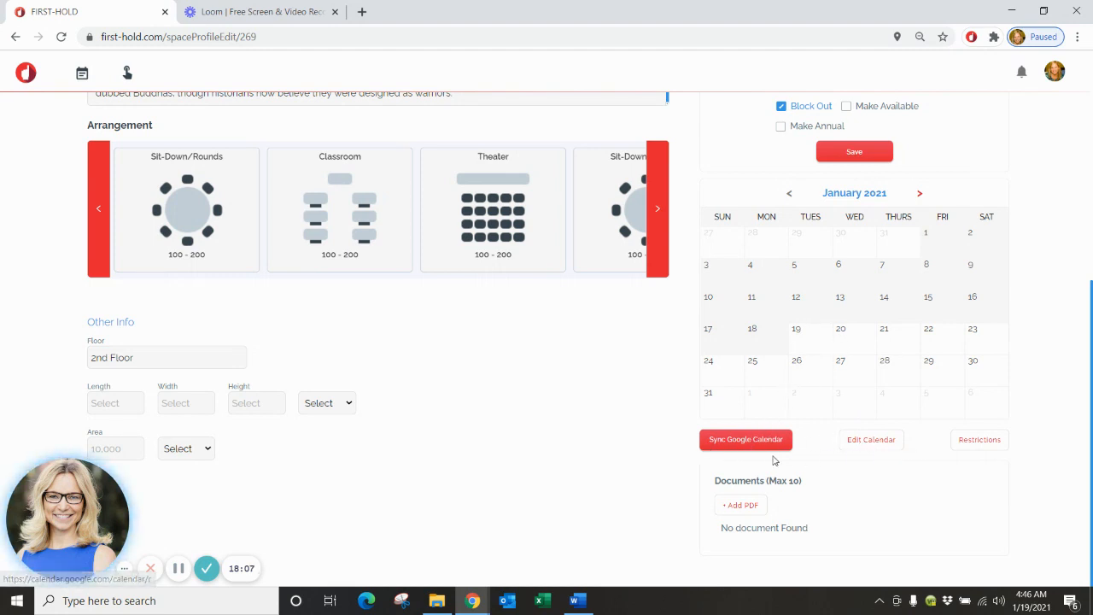
Start Google Calendar sync and link the company info calendar to Ballroom 1.
{"action": "left_click", "coordinate": [730, 443]}
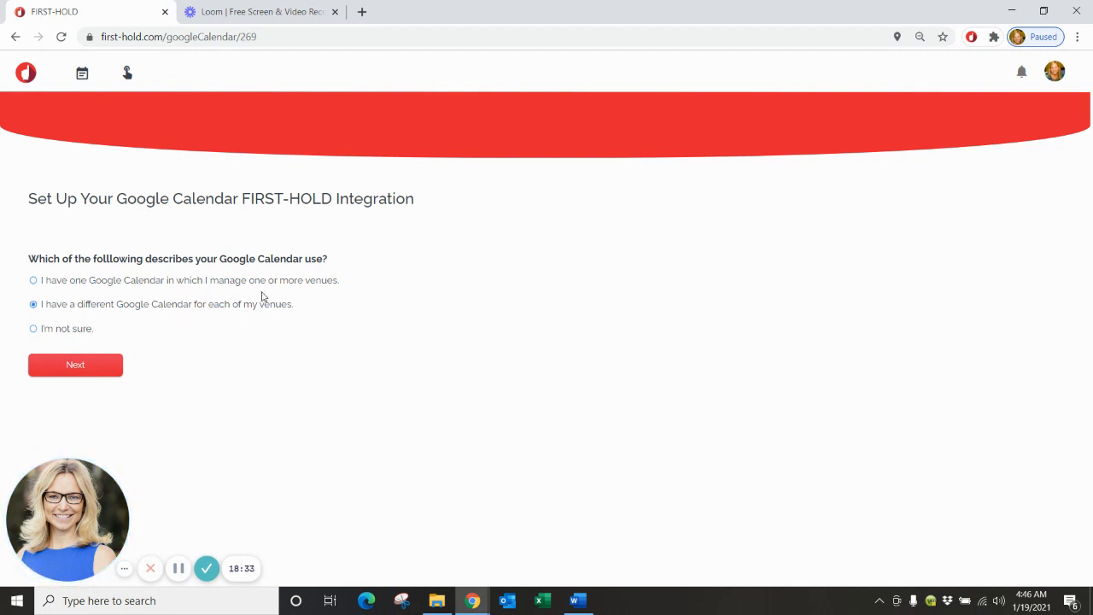
{"action": "left_click", "coordinate": [61, 372]}
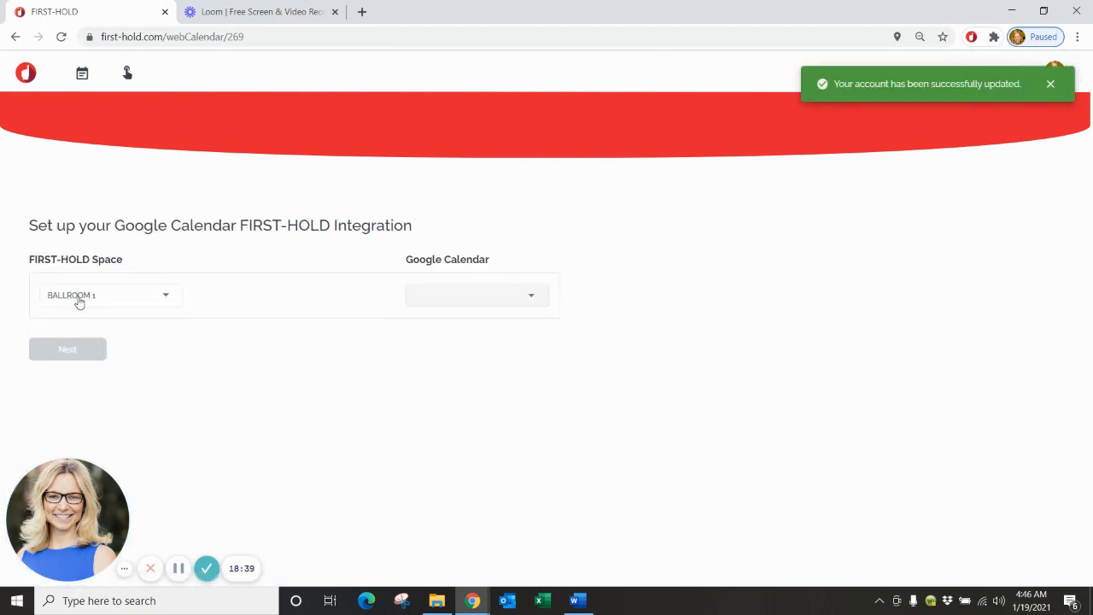
{"action": "left_click", "coordinate": [530, 301]}
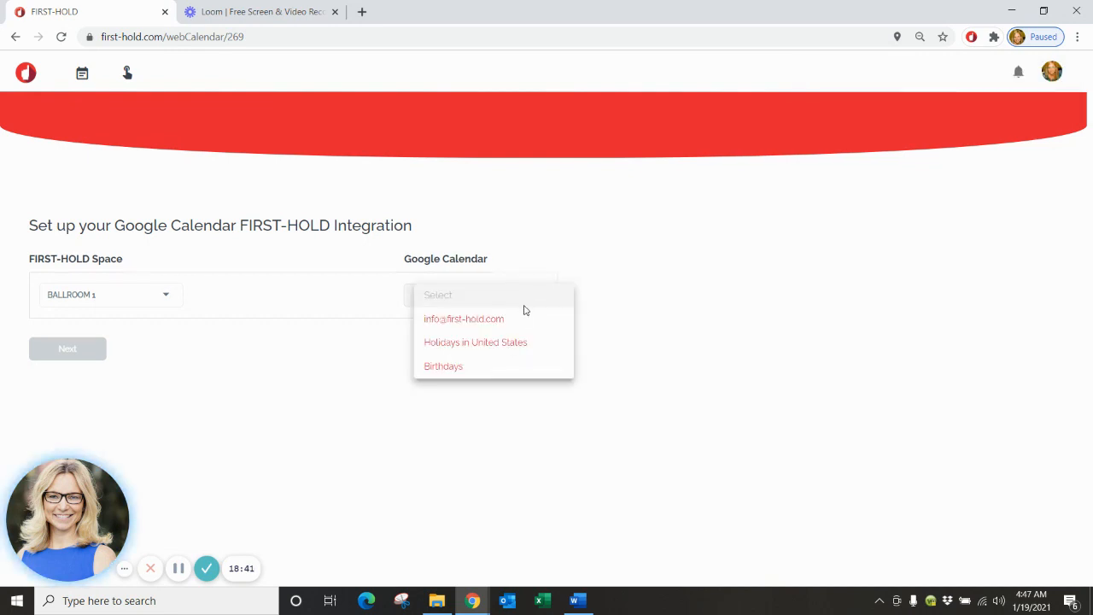
{"action": "left_click", "coordinate": [500, 319]}
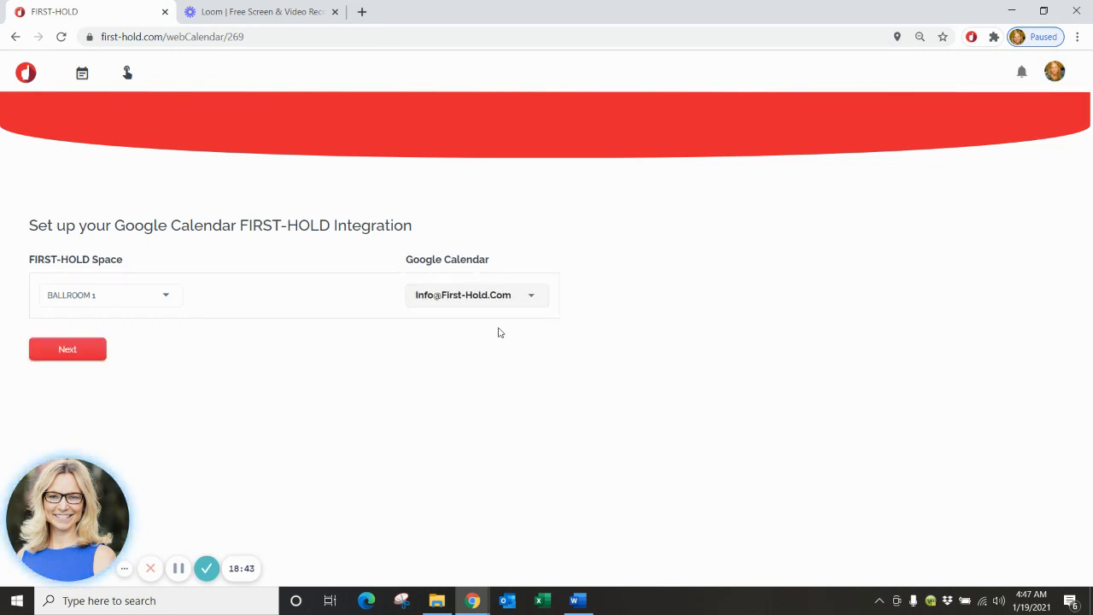
Set Test Hold to 1st Hold and the 3/4 repeat event to 3rd Hold.
{"action": "left_click", "coordinate": [66, 355]}
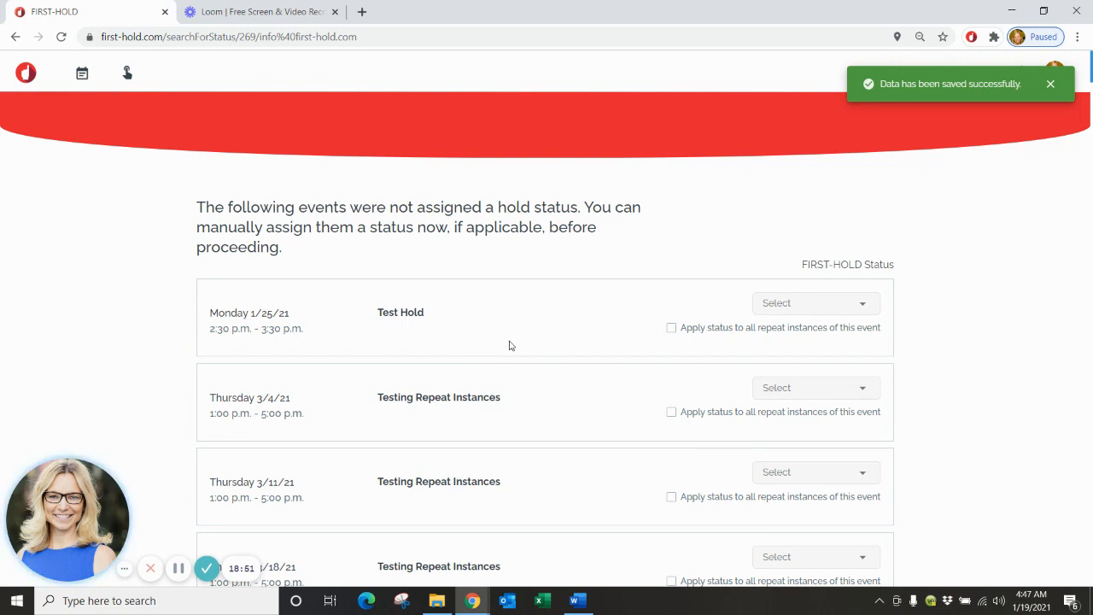
{"action": "scroll", "coordinate": [509, 345], "scroll_direction": "down", "scroll_amount": 1}
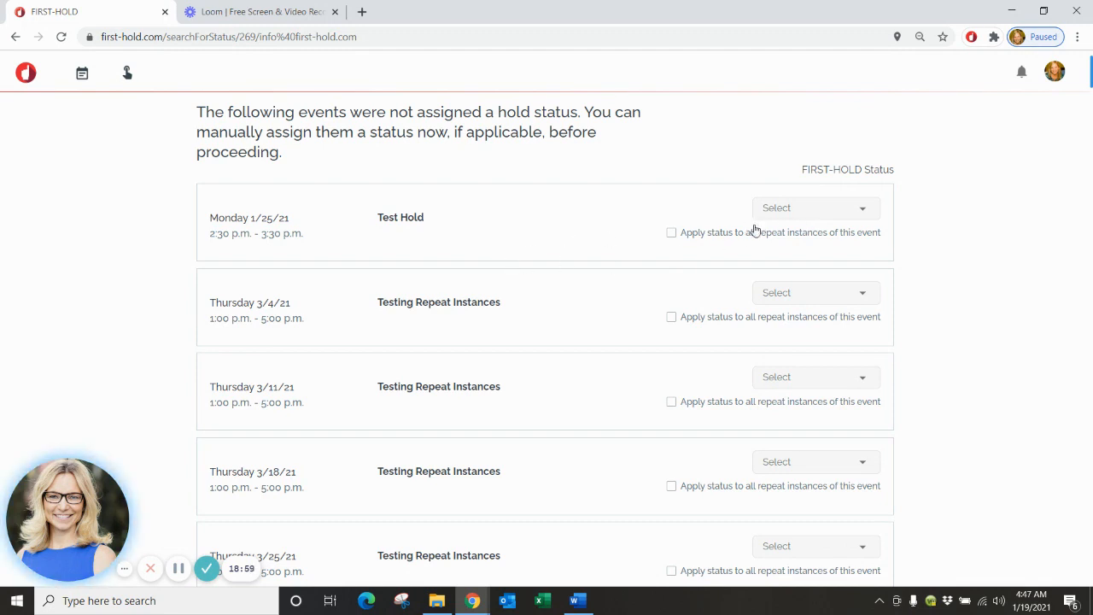
{"action": "left_click", "coordinate": [782, 211]}
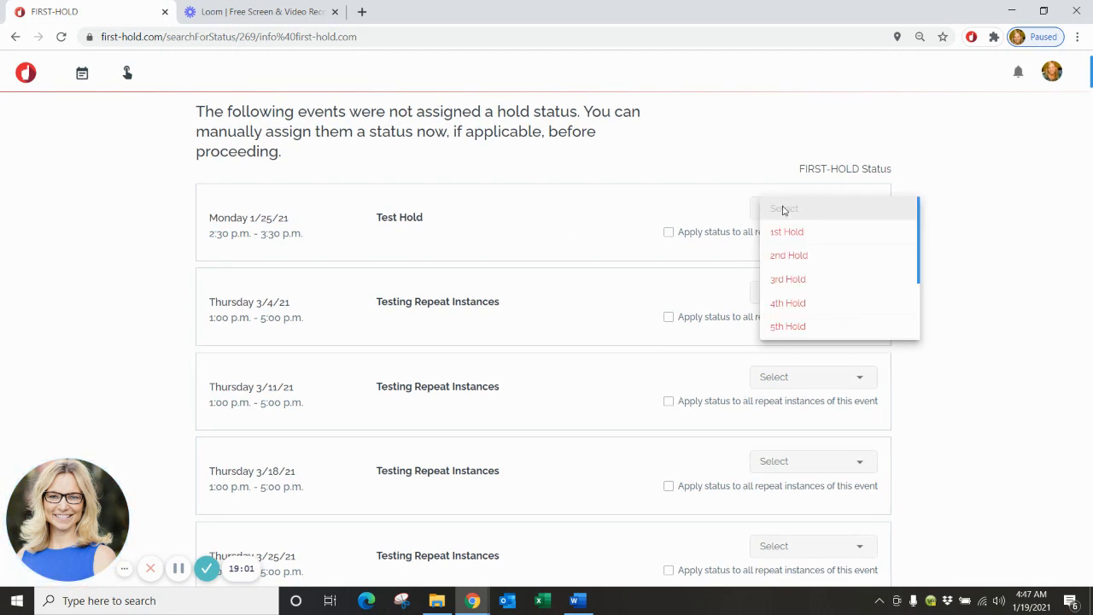
{"action": "left_click", "coordinate": [788, 241]}
{"action": "scroll", "coordinate": [808, 295], "scroll_direction": "down", "scroll_amount": 1}
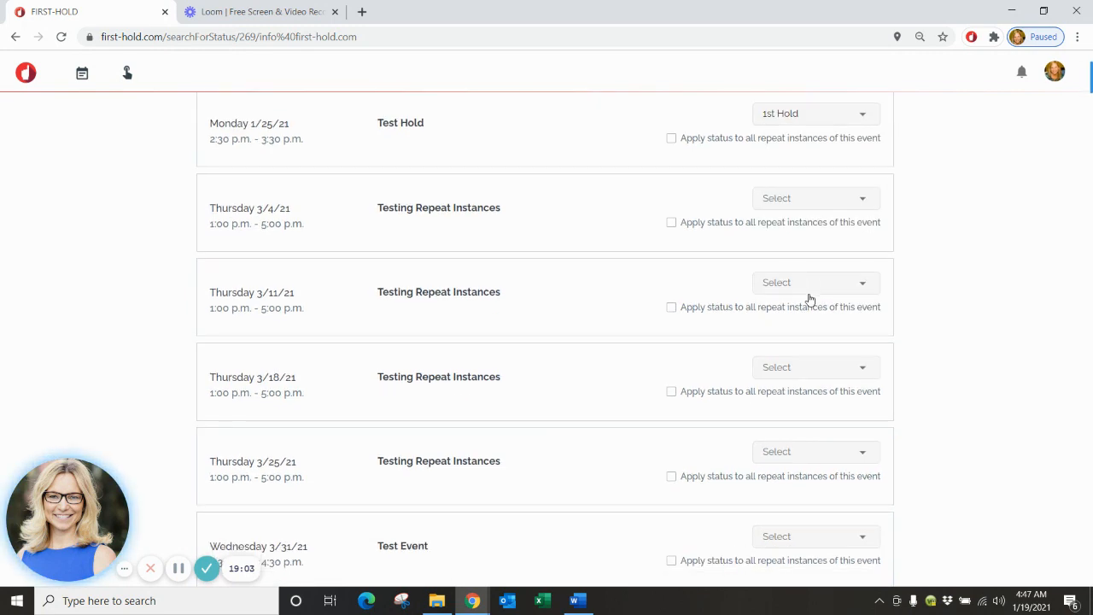
{"action": "left_click", "coordinate": [788, 205]}
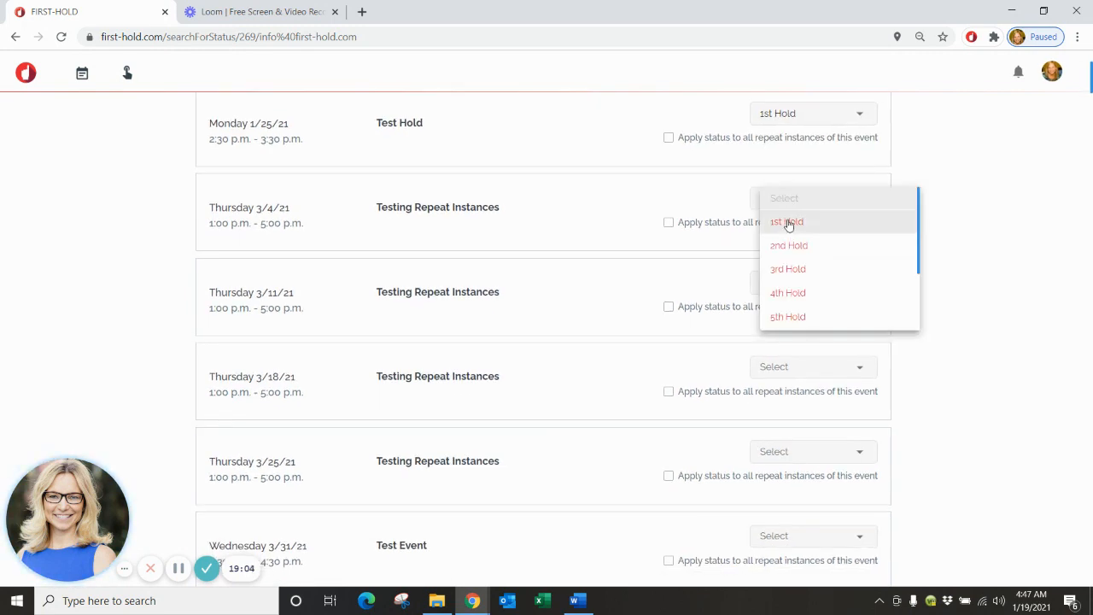
{"action": "left_click", "coordinate": [813, 273]}
Mark the 3/31 Test Event as Booked and finish the status assignment.
{"action": "scroll", "coordinate": [811, 271], "scroll_direction": "down", "scroll_amount": 2}
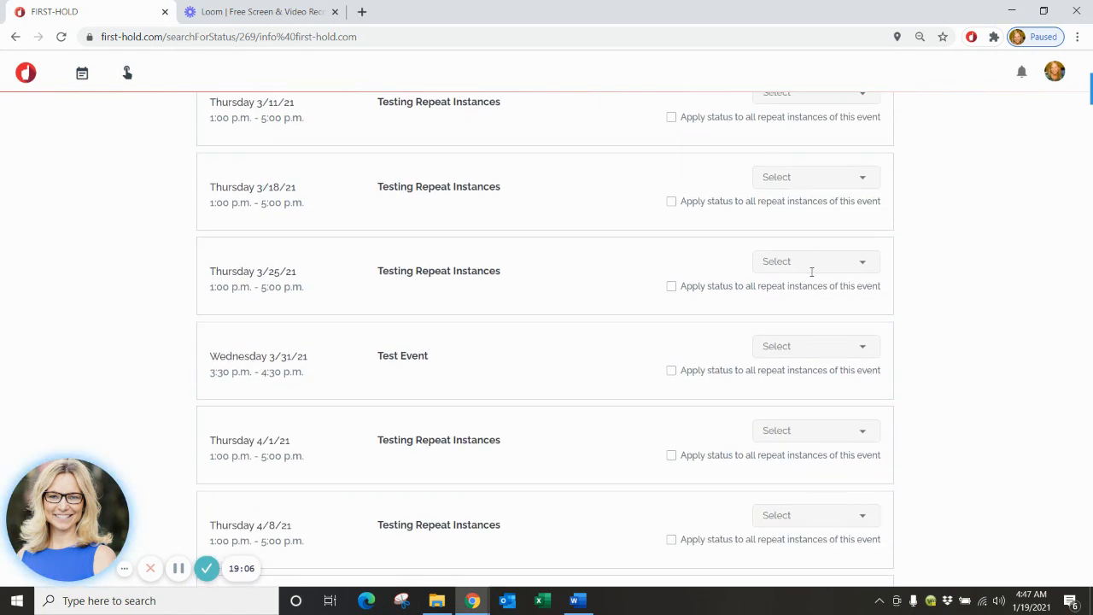
{"action": "left_click", "coordinate": [824, 345]}
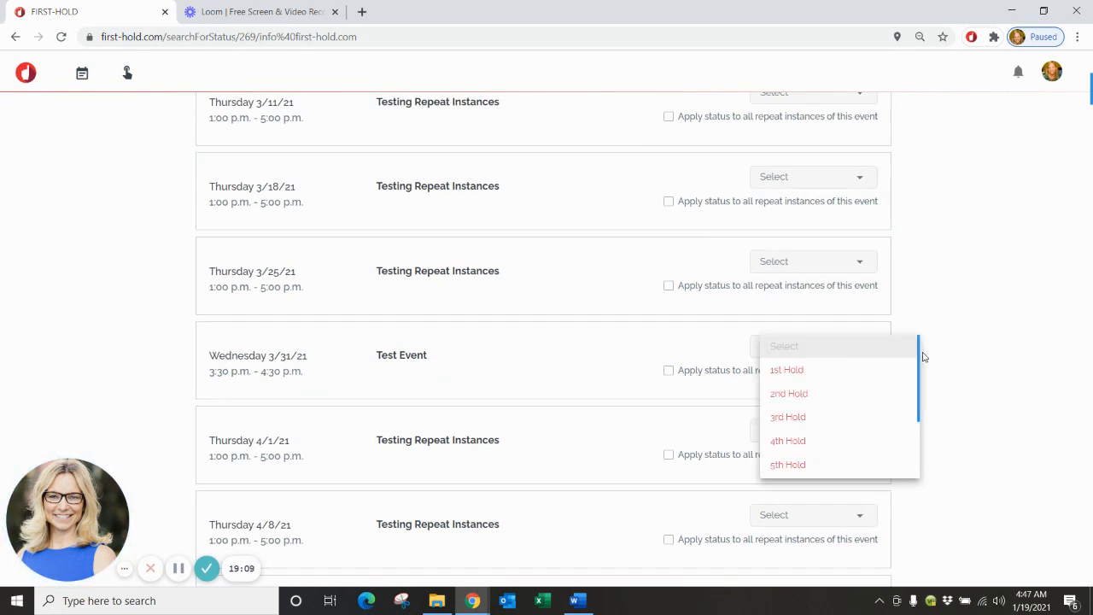
{"action": "scroll", "coordinate": [854, 410], "scroll_direction": "down", "scroll_amount": 2}
{"action": "left_click", "coordinate": [837, 442]}
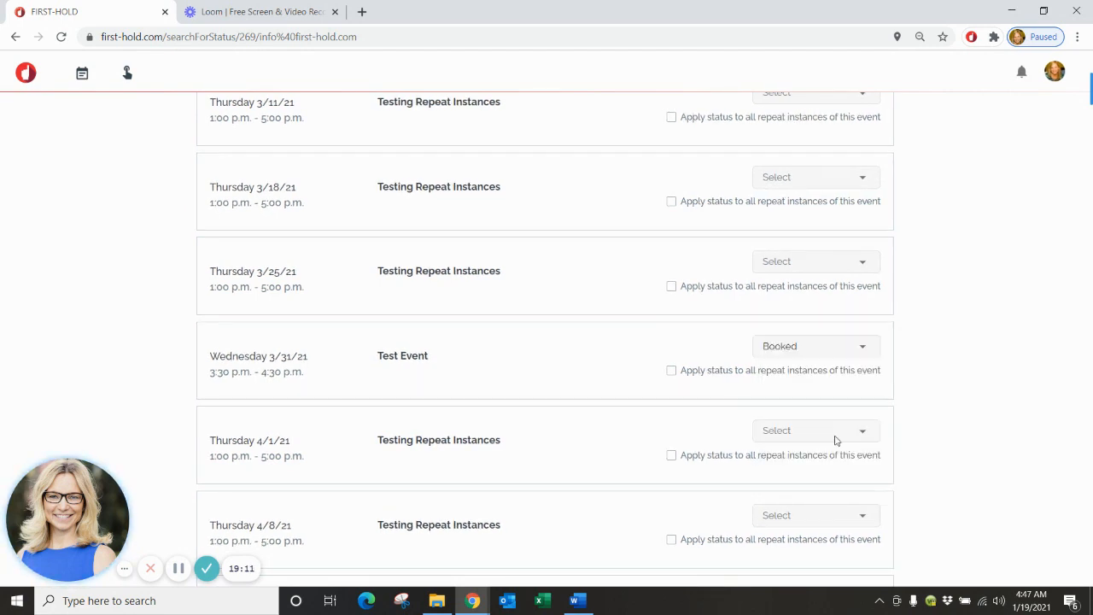
{"action": "scroll", "coordinate": [934, 400], "scroll_direction": "down", "scroll_amount": 8}
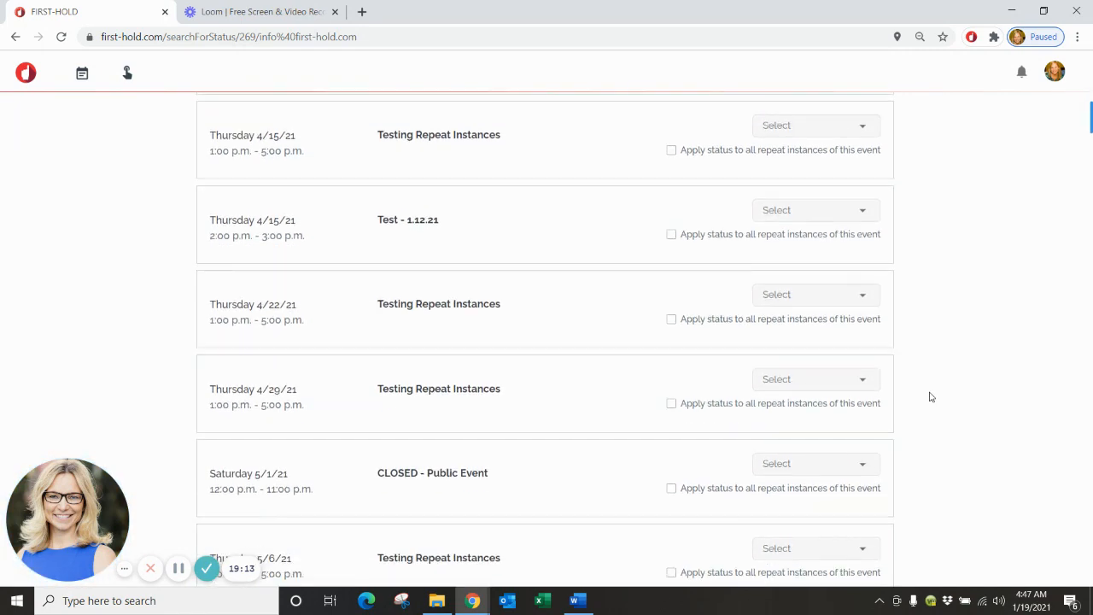
{"action": "scroll", "coordinate": [924, 390], "scroll_direction": "down", "scroll_amount": 5}
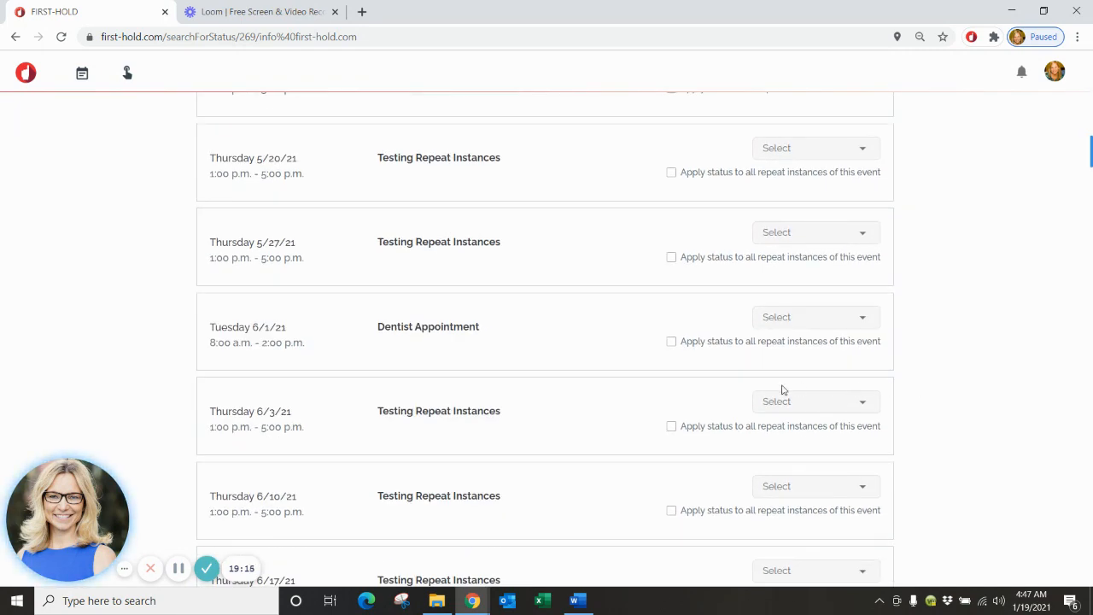
{"action": "scroll", "coordinate": [780, 350], "scroll_direction": "down", "scroll_amount": 18}
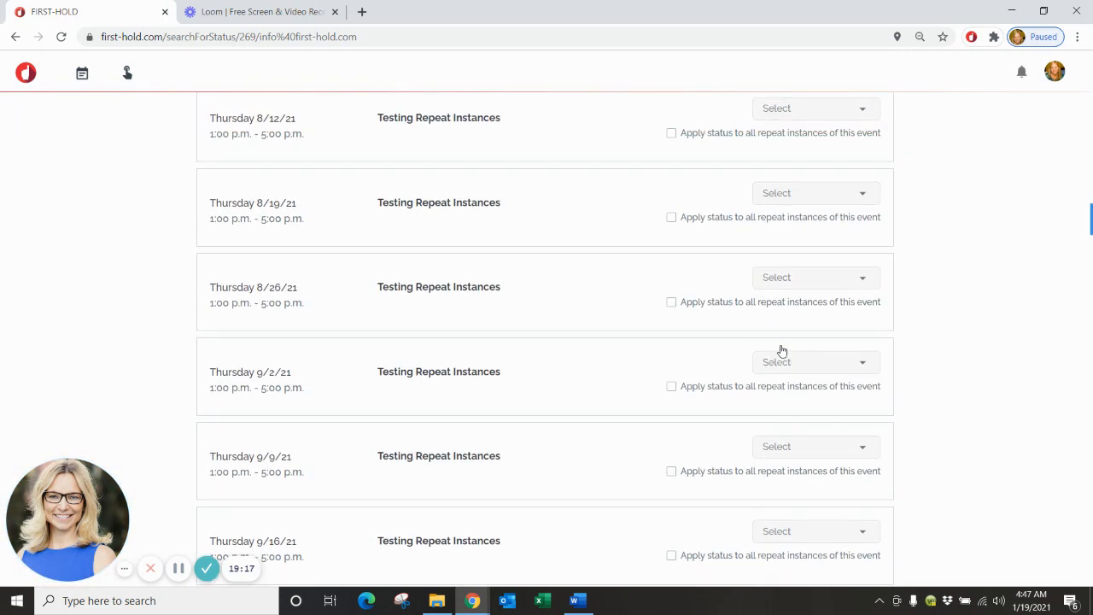
{"action": "scroll", "coordinate": [782, 350], "scroll_direction": "down", "scroll_amount": 20}
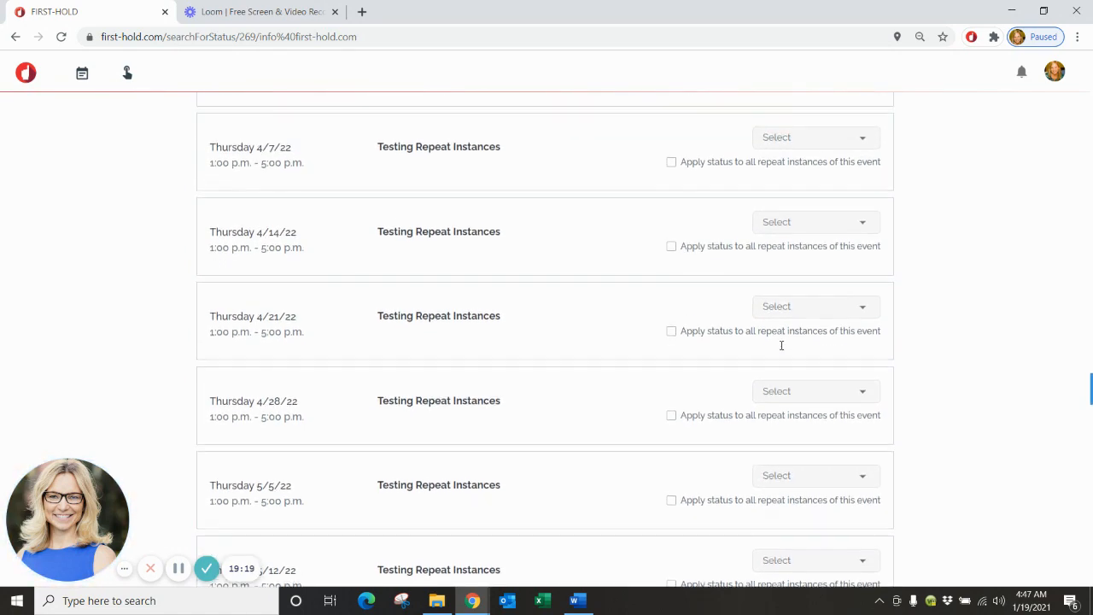
{"action": "scroll", "coordinate": [781, 345], "scroll_direction": "down", "scroll_amount": 20}
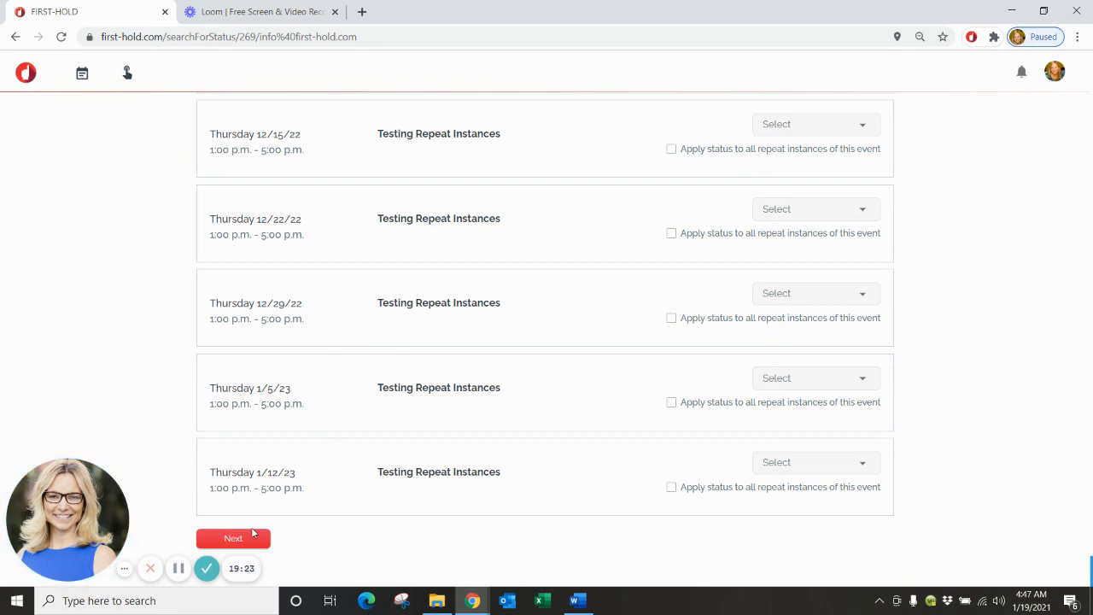
{"action": "left_click", "coordinate": [251, 537]}
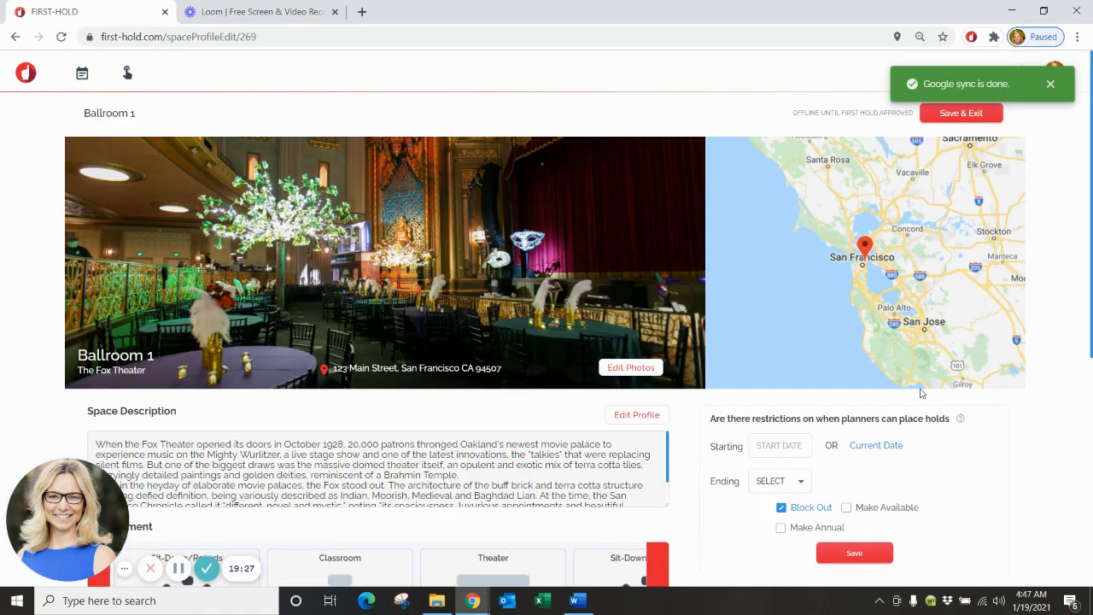
Open Ballroom 1's linked calendar in Google Calendar via Edit Calendar.
{"action": "scroll", "coordinate": [1014, 243], "scroll_direction": "down", "scroll_amount": 3}
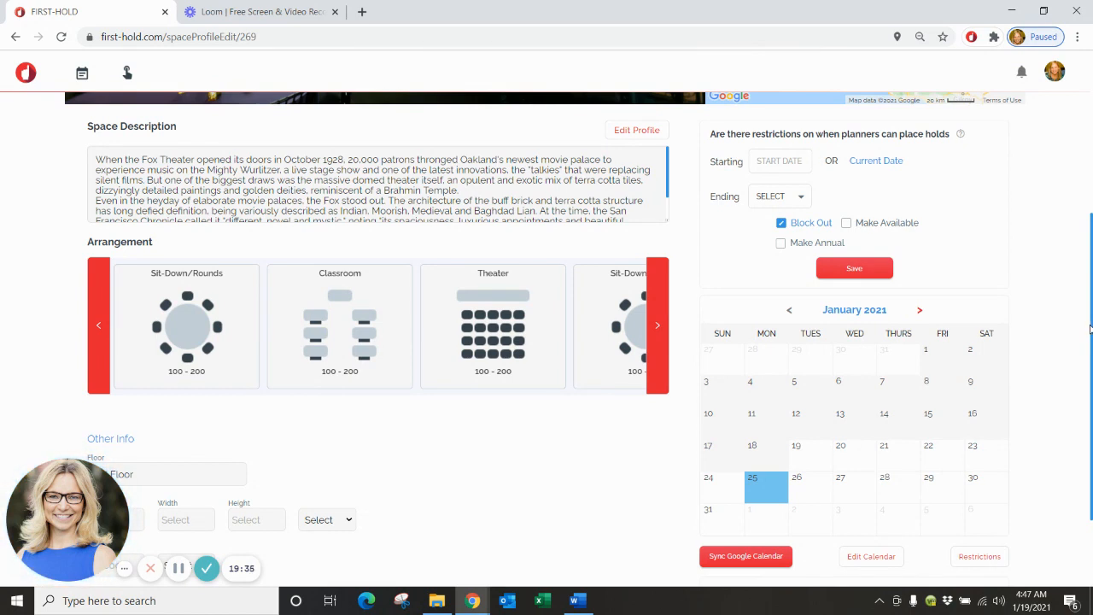
{"action": "scroll", "coordinate": [1090, 329], "scroll_direction": "down", "scroll_amount": 2}
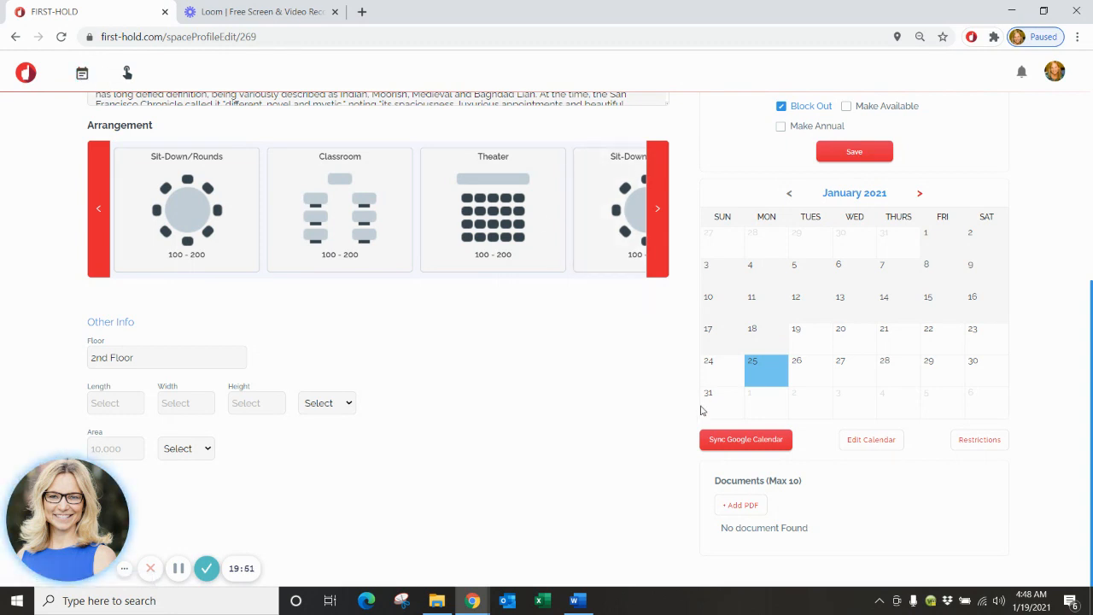
{"action": "left_click", "coordinate": [875, 440]}
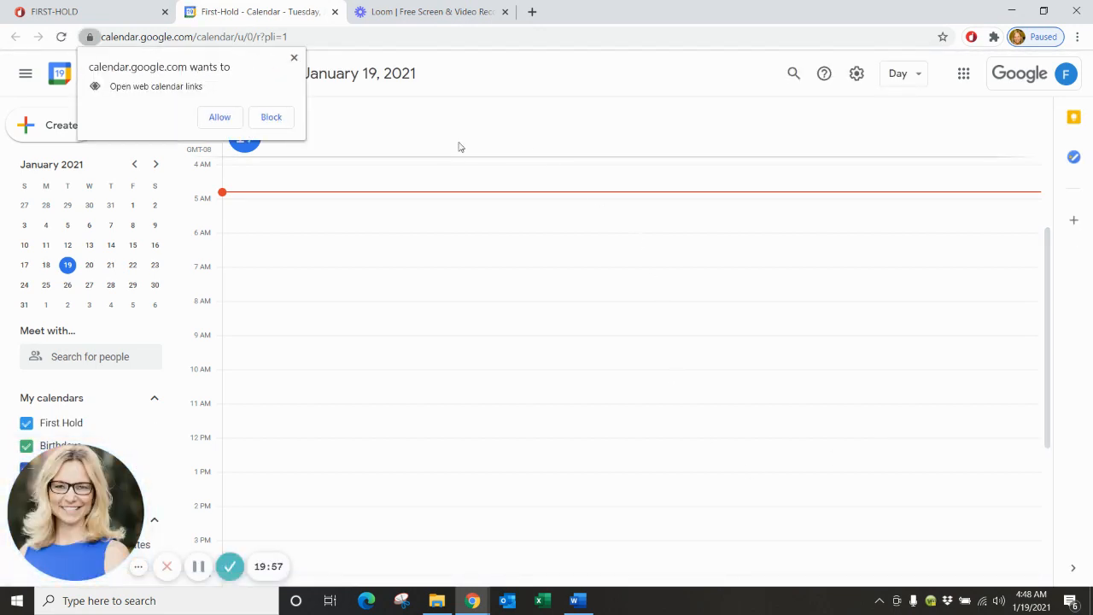
Draft a 'Test Event' on Jan 28, 2021, from 11:00am to 3:00pm.
{"action": "left_click", "coordinate": [293, 56]}
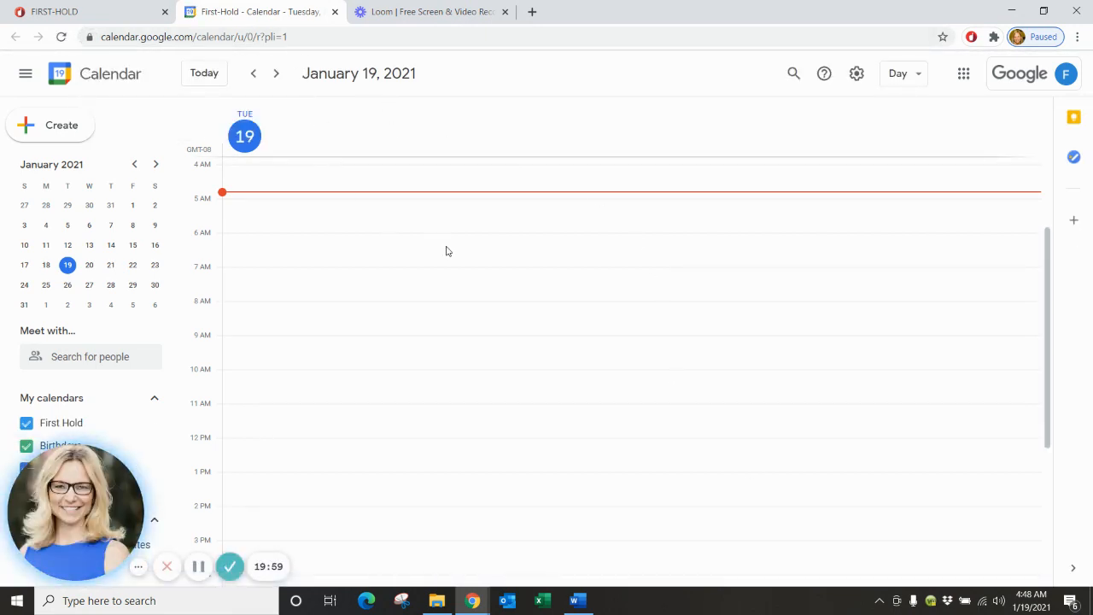
{"action": "scroll", "coordinate": [446, 251], "scroll_direction": "down", "scroll_amount": 2}
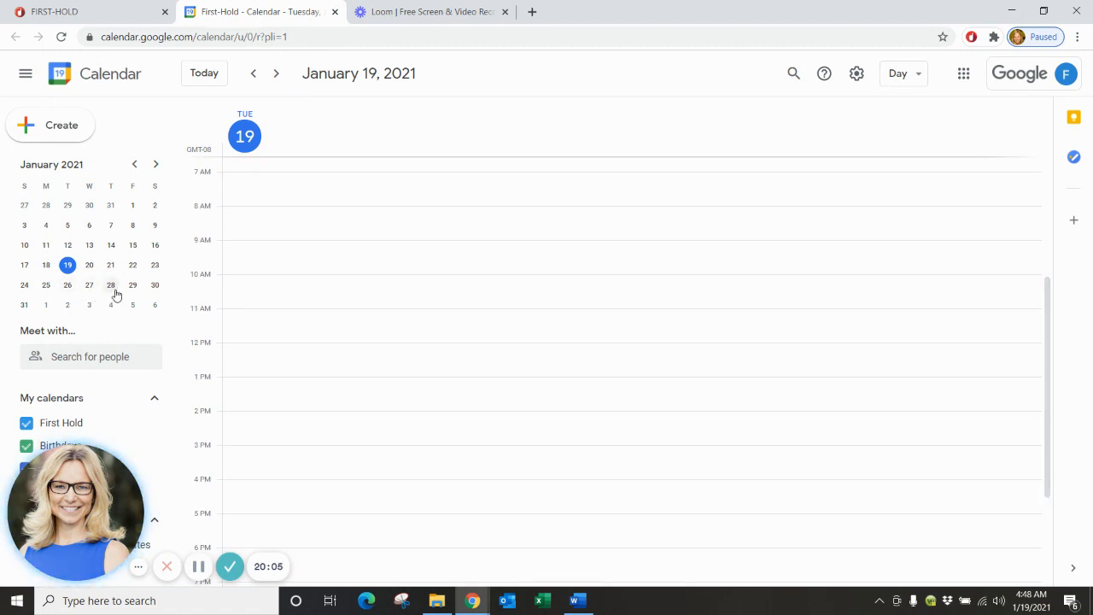
{"action": "left_click", "coordinate": [113, 286]}
{"action": "left_click", "coordinate": [304, 315]}
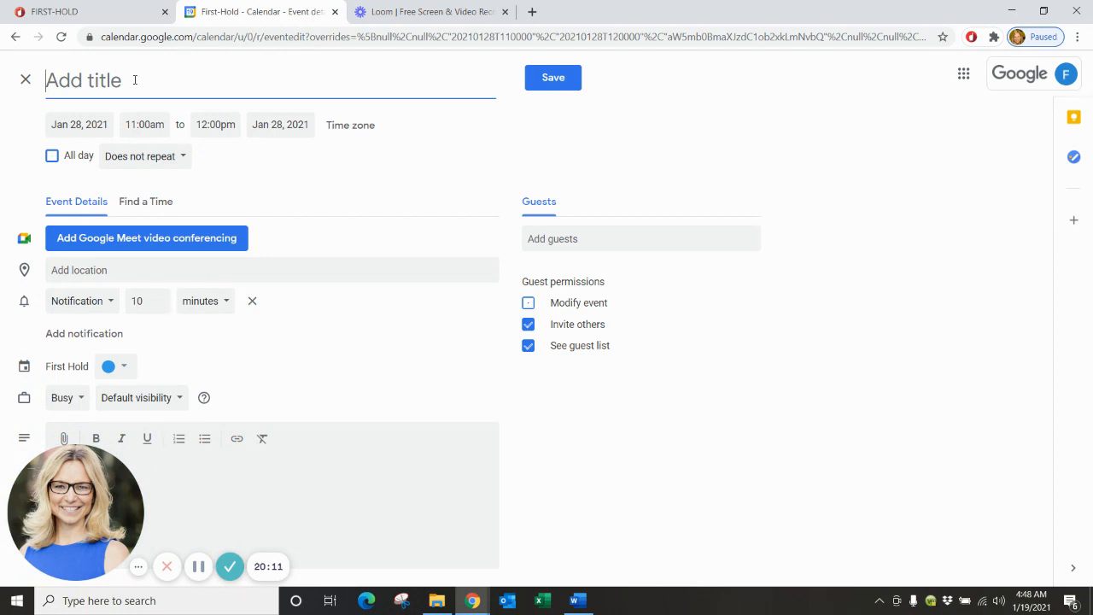
{"action": "type", "text": "T"}
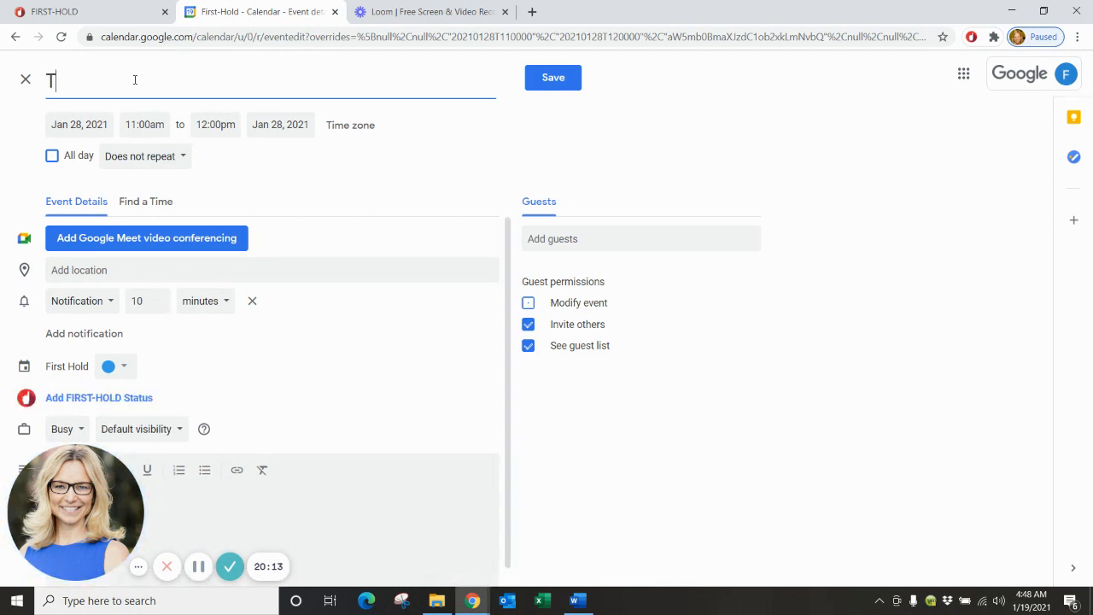
{"action": "type", "text": "est Event"}
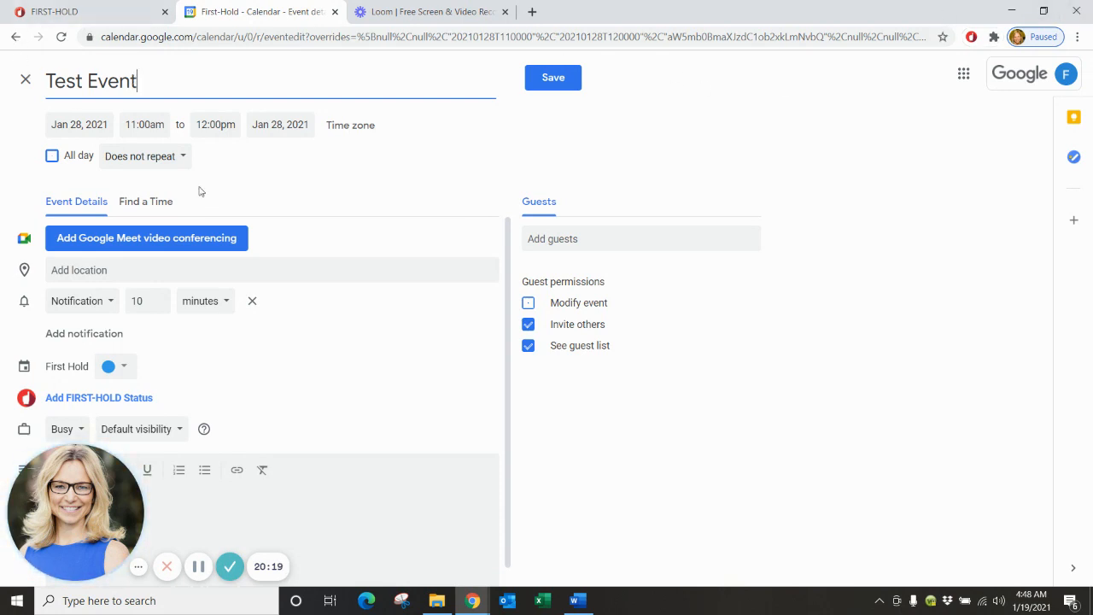
{"action": "left_click", "coordinate": [215, 124]}
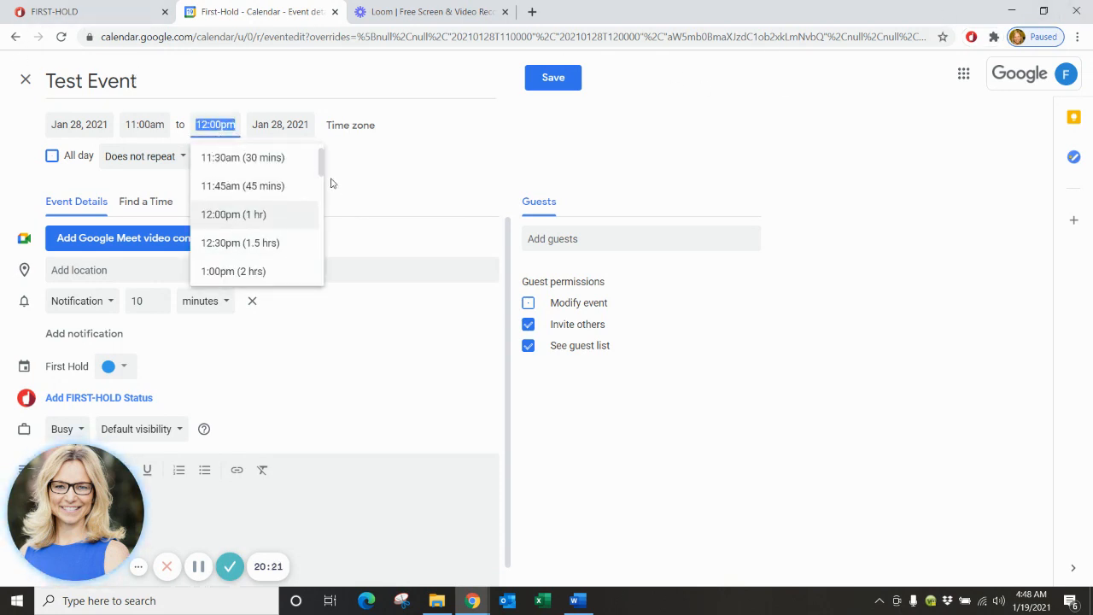
{"action": "scroll", "coordinate": [322, 168], "scroll_direction": "down", "scroll_amount": 3}
{"action": "left_click", "coordinate": [271, 233]}
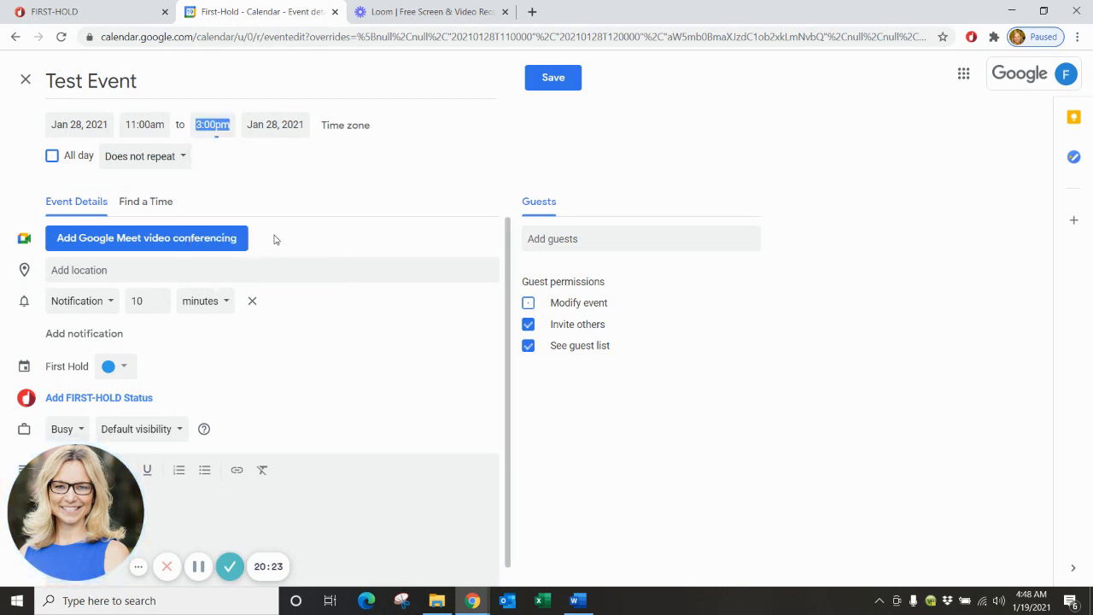
{"action": "scroll", "coordinate": [370, 228], "scroll_direction": "down", "scroll_amount": 1}
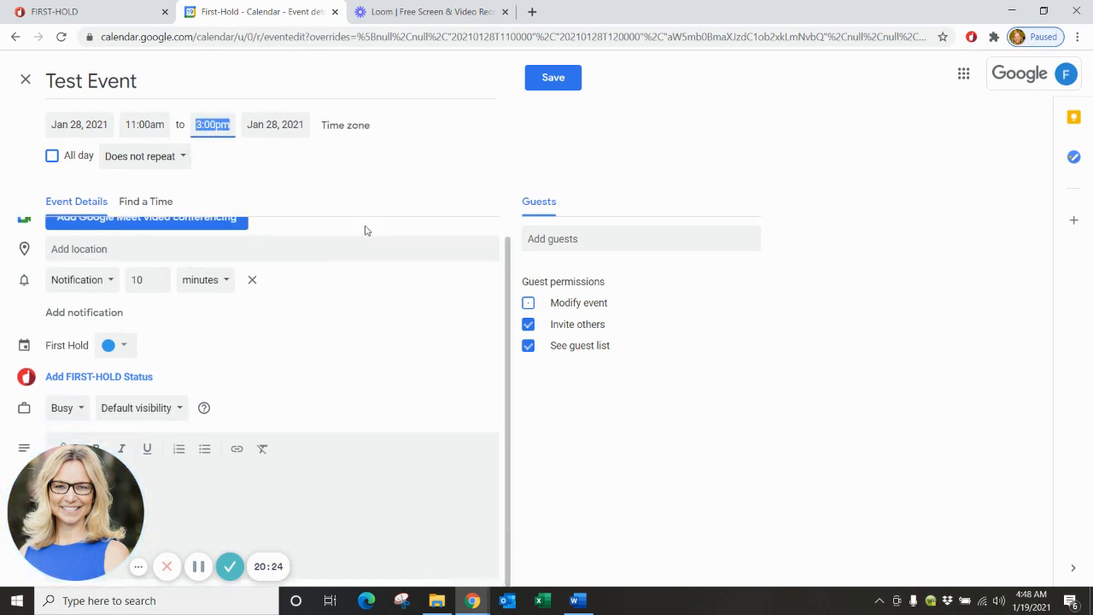
Show the FIRST-HOLD status choices, open Hold details, then close that form unsaved.
{"action": "left_click", "coordinate": [65, 380]}
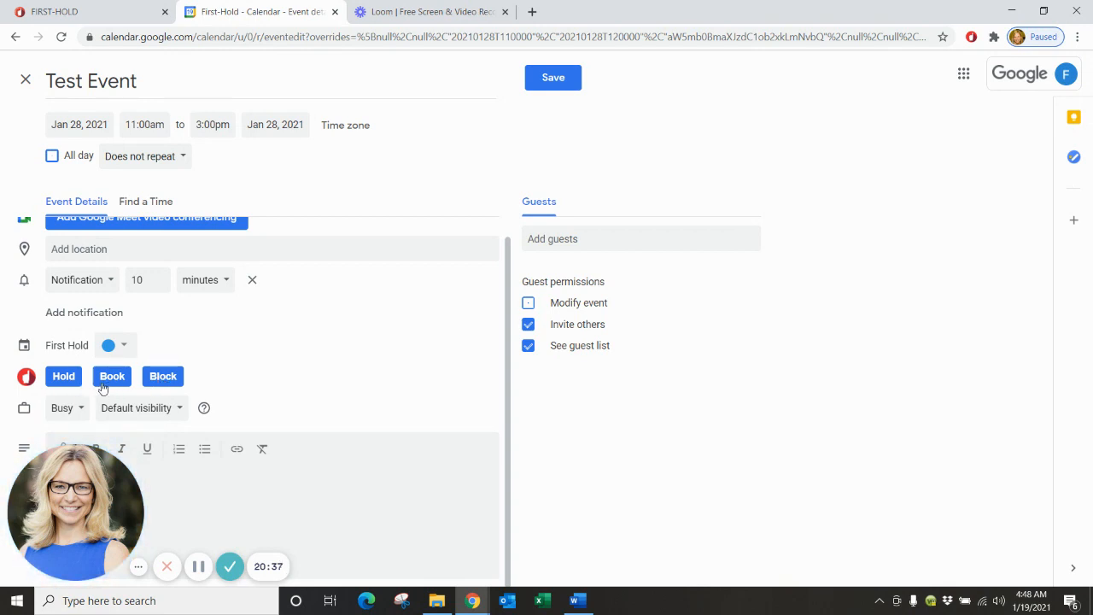
{"action": "left_click", "coordinate": [64, 377]}
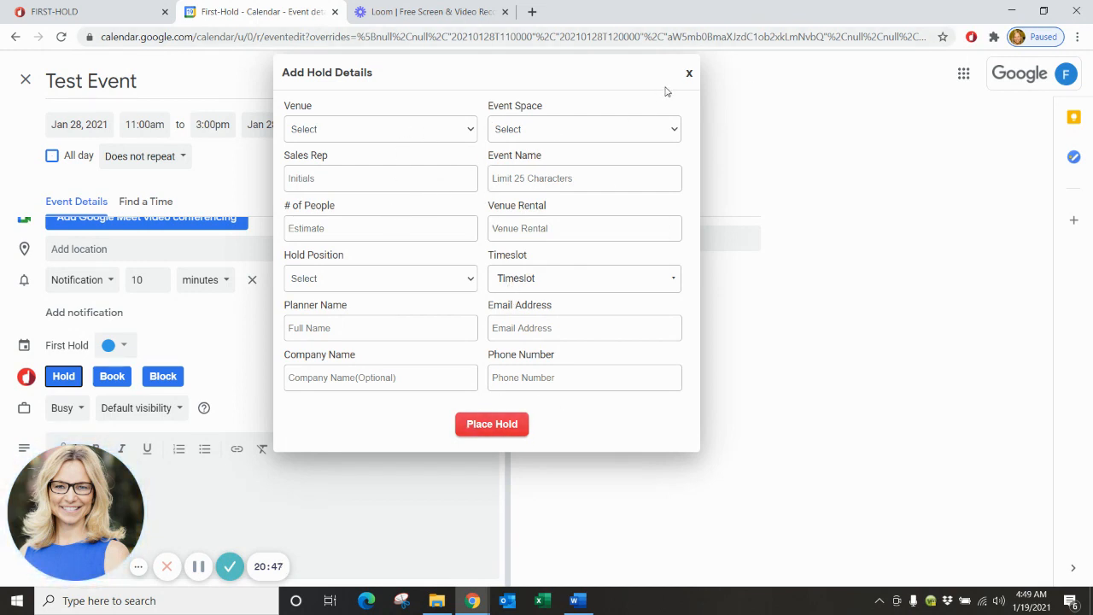
{"action": "left_click", "coordinate": [689, 75]}
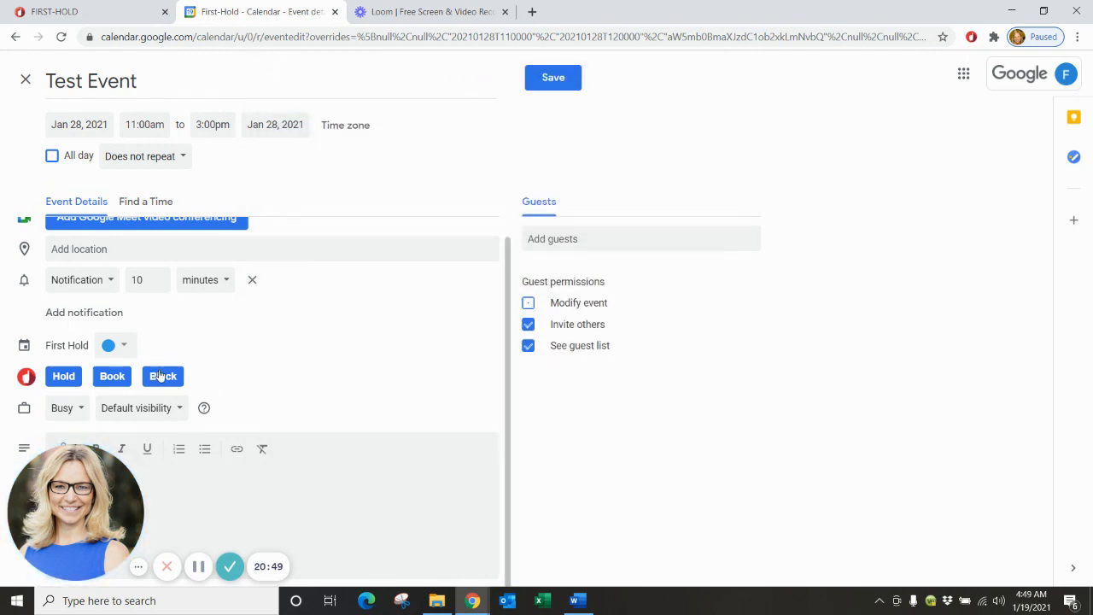
Return to FIRST-HOLD and save and exit the Ballroom 1 space profile.
{"action": "left_click", "coordinate": [421, 26]}
{"action": "left_click", "coordinate": [68, 11]}
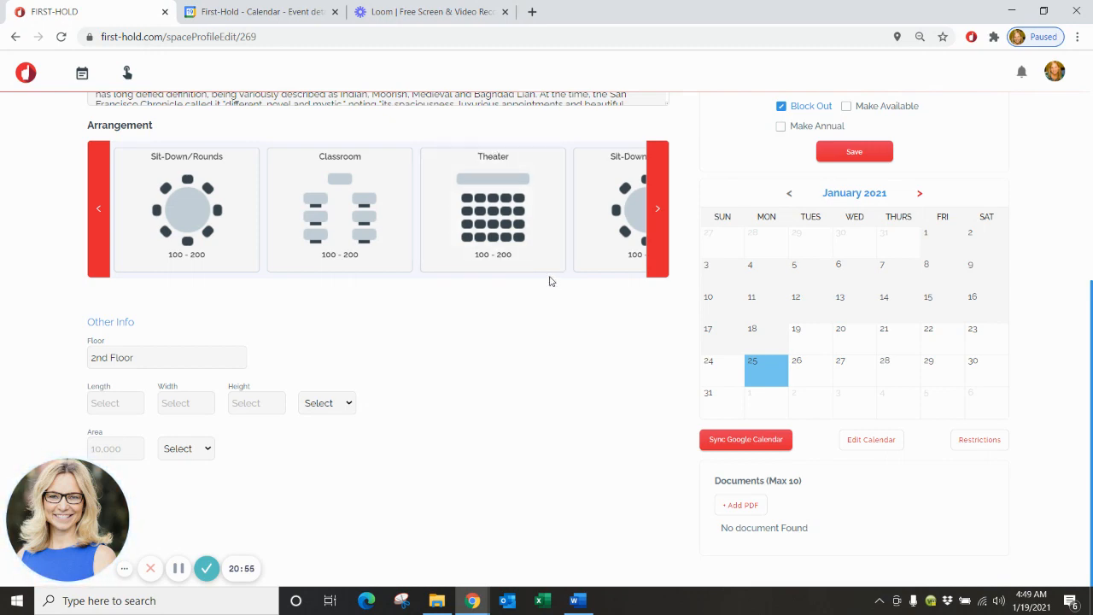
{"action": "scroll", "coordinate": [546, 280], "scroll_direction": "up", "scroll_amount": 5}
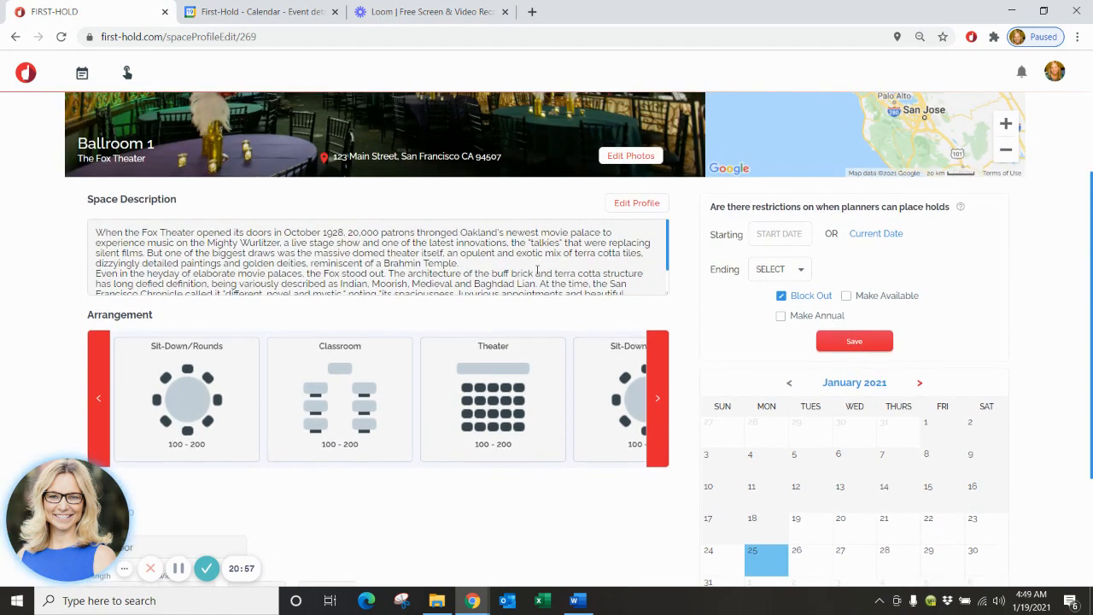
{"action": "scroll", "coordinate": [537, 273], "scroll_direction": "down", "scroll_amount": 5}
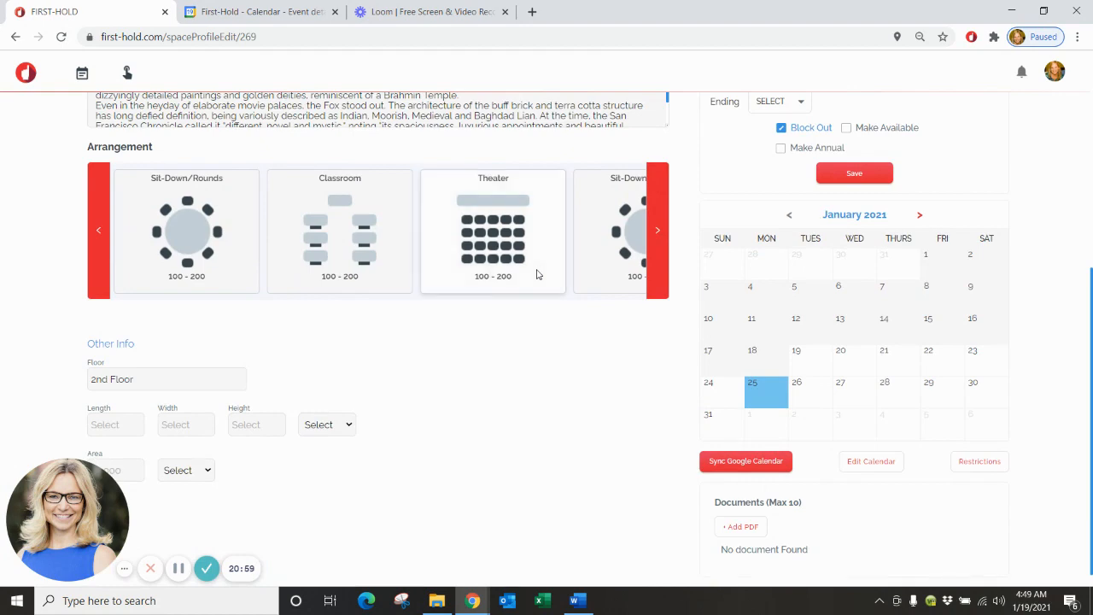
{"action": "scroll", "coordinate": [537, 273], "scroll_direction": "up", "scroll_amount": 5}
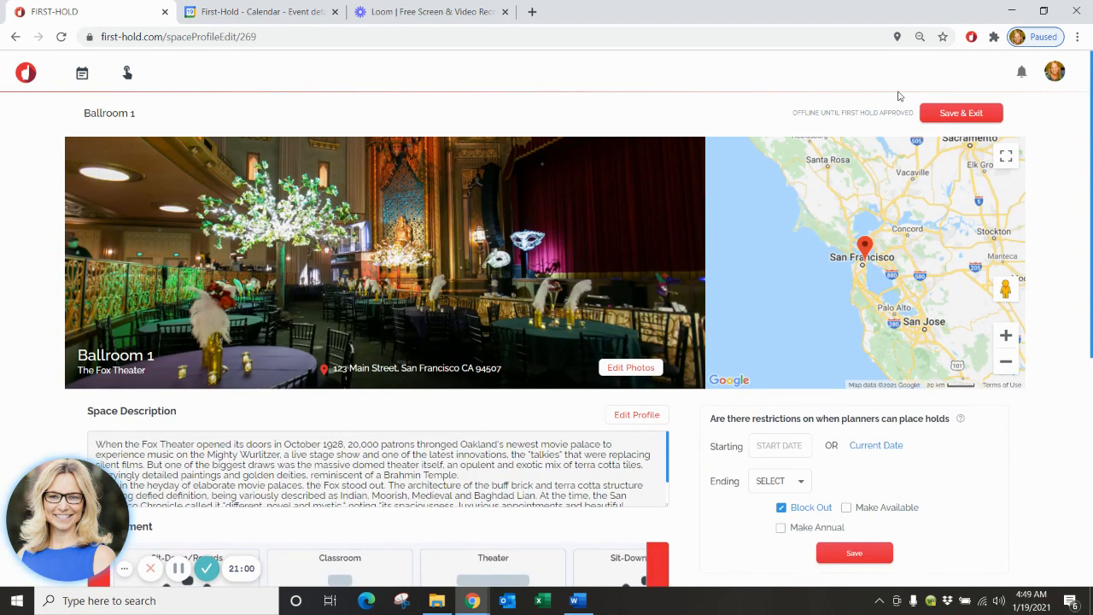
{"action": "left_click", "coordinate": [938, 118]}
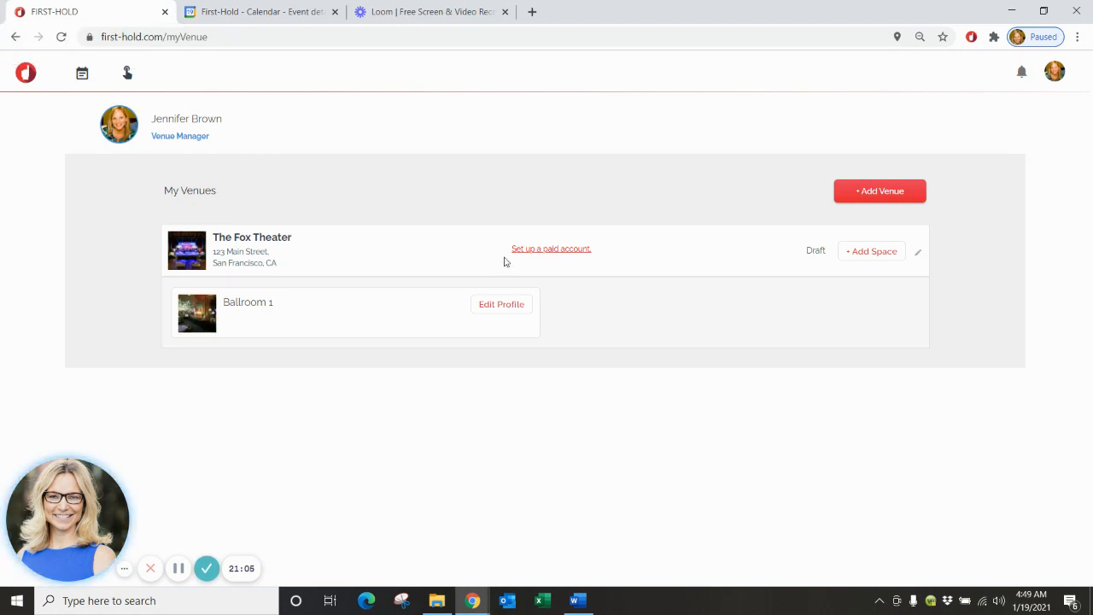
Open The Fox Theater venue profile from My Venues for editing.
{"action": "left_click", "coordinate": [920, 258]}
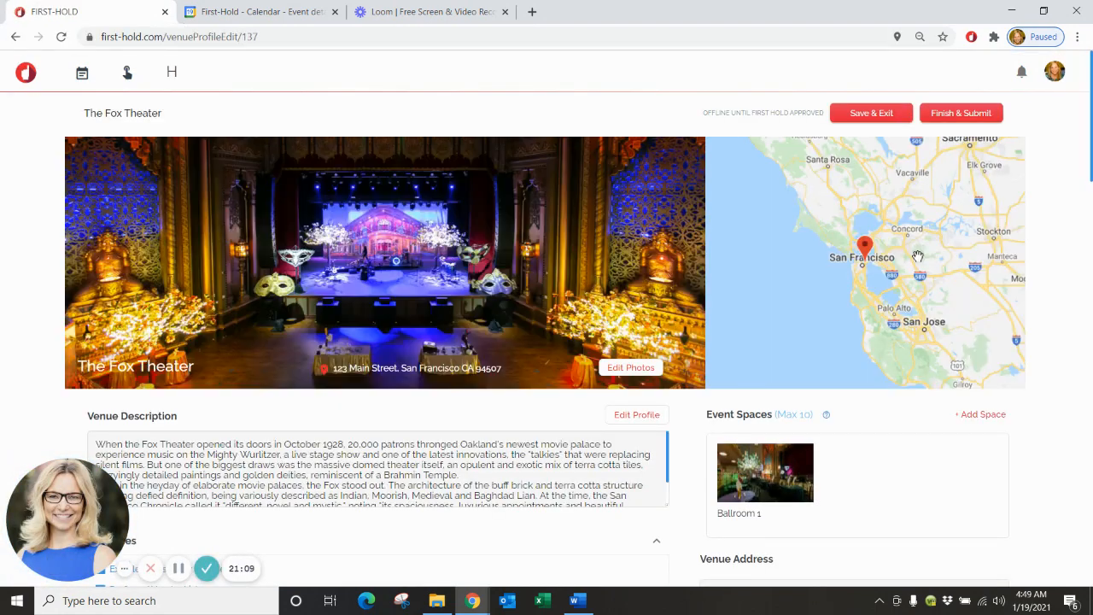
{"action": "scroll", "coordinate": [918, 256], "scroll_direction": "down", "scroll_amount": 8}
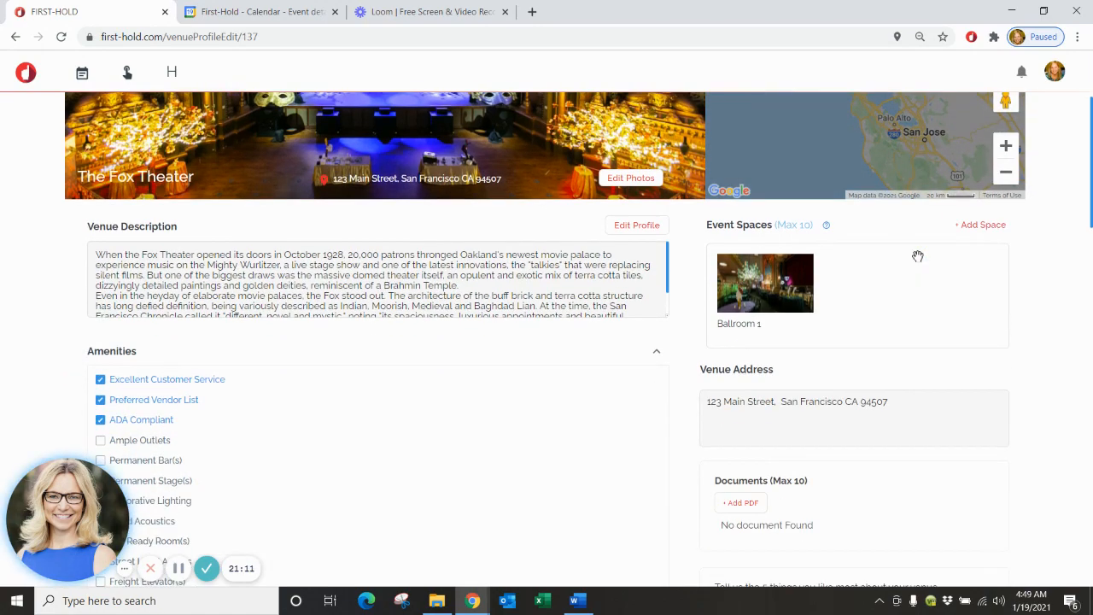
{"action": "scroll", "coordinate": [918, 258], "scroll_direction": "up", "scroll_amount": 10}
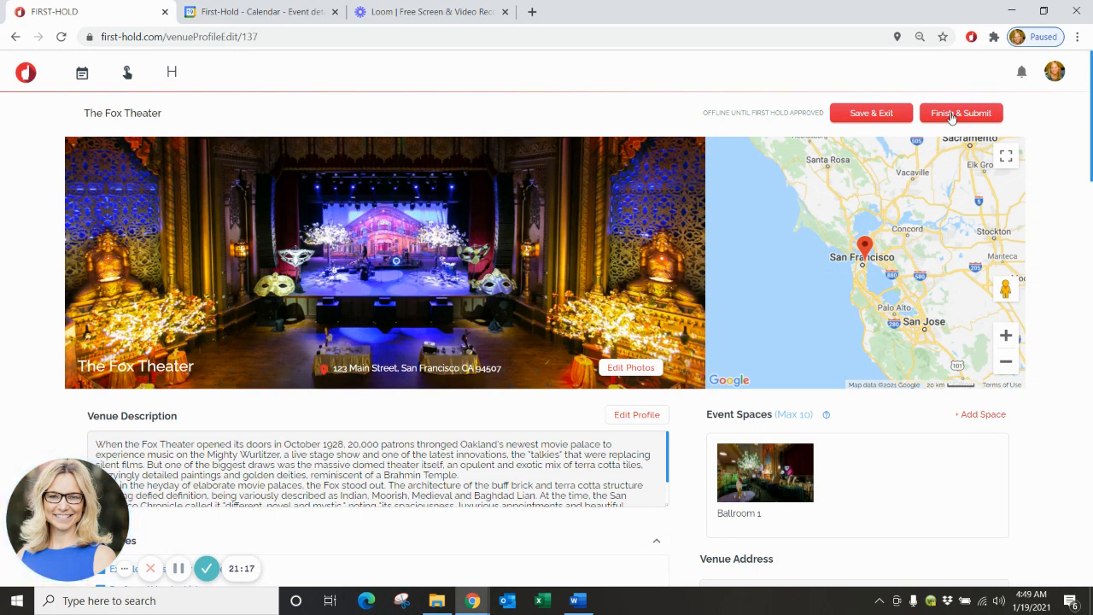
Submit The Fox Theater venue, with Ballroom 1 as its event space, for FIRST-HOLD approval.
{"action": "left_click", "coordinate": [952, 116]}
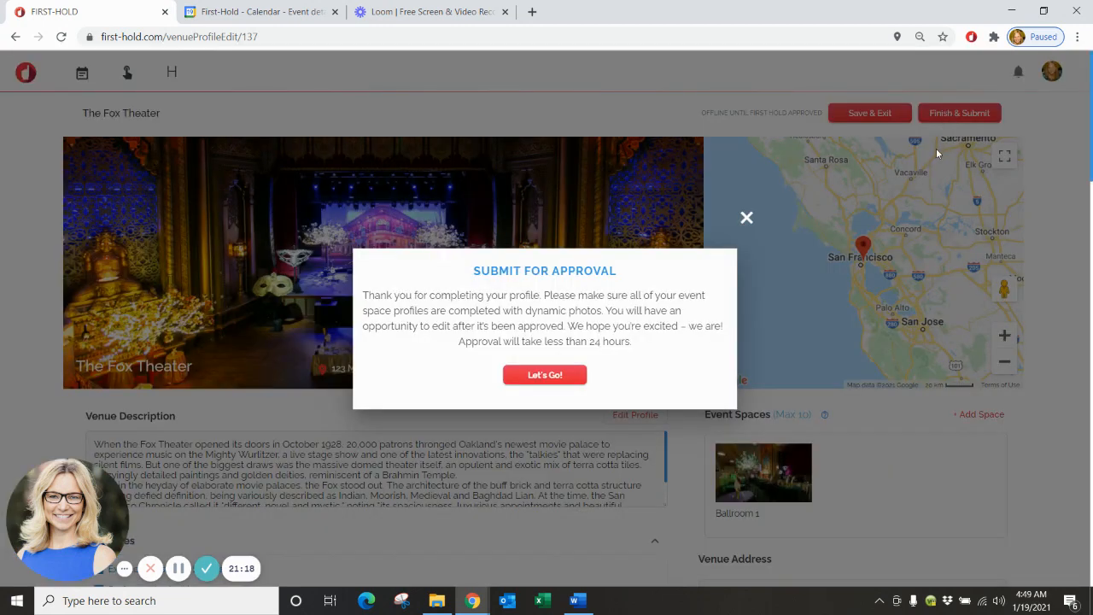
{"action": "left_click", "coordinate": [545, 380]}
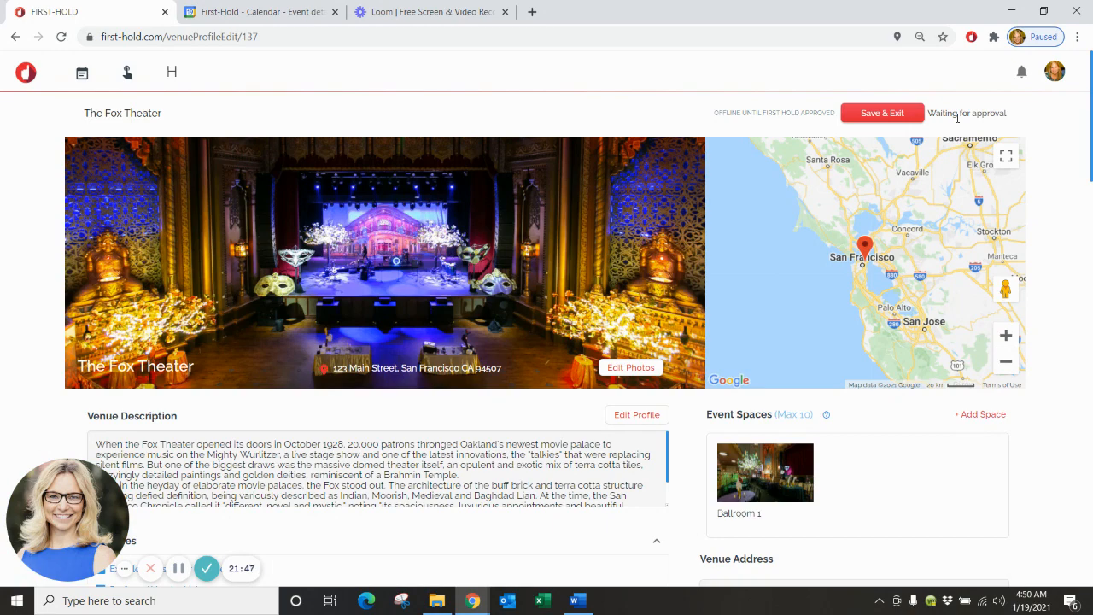
{"action": "scroll", "coordinate": [956, 118], "scroll_direction": "down", "scroll_amount": 3}
{"action": "scroll", "coordinate": [957, 117], "scroll_direction": "up", "scroll_amount": 3}
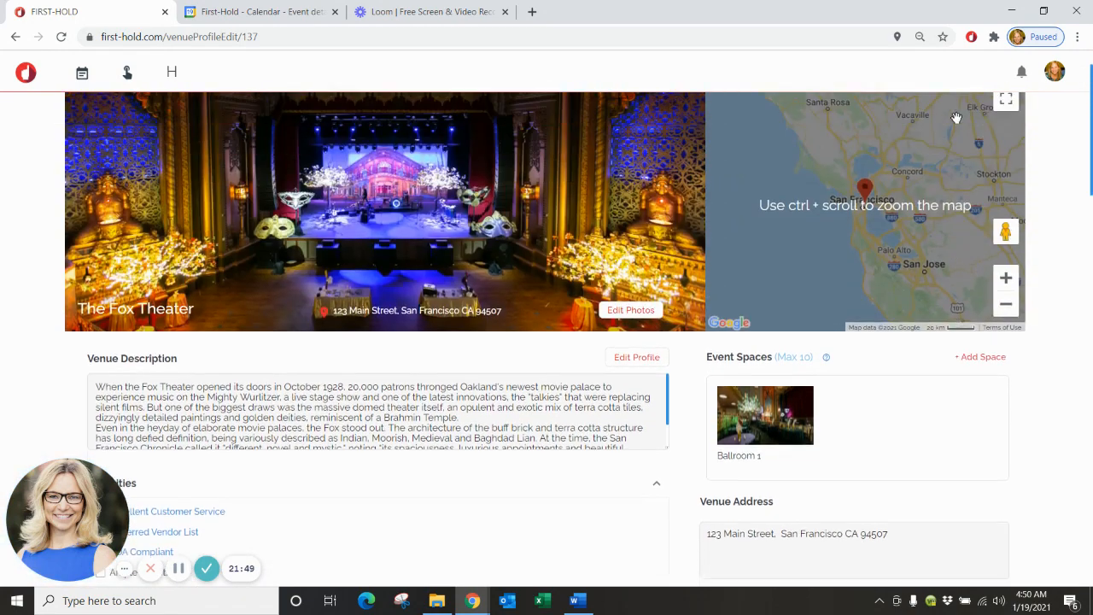
{"action": "scroll", "coordinate": [956, 117], "scroll_direction": "up", "scroll_amount": 1}
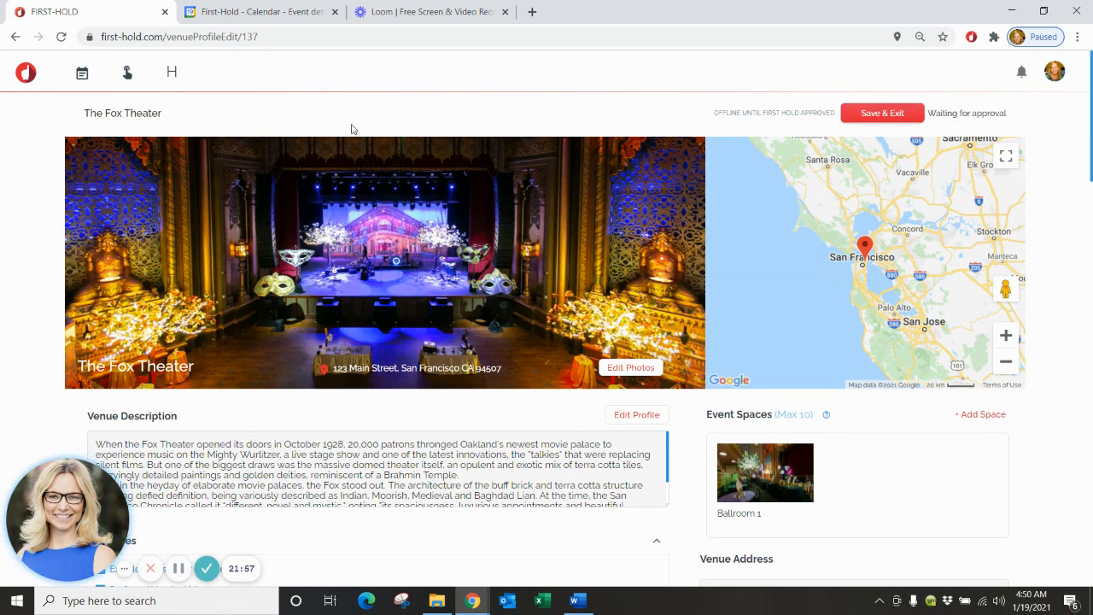
Save the hold settings, keeping a 14-day hold duration and a 7-hold maximum.
{"action": "left_click", "coordinate": [172, 75]}
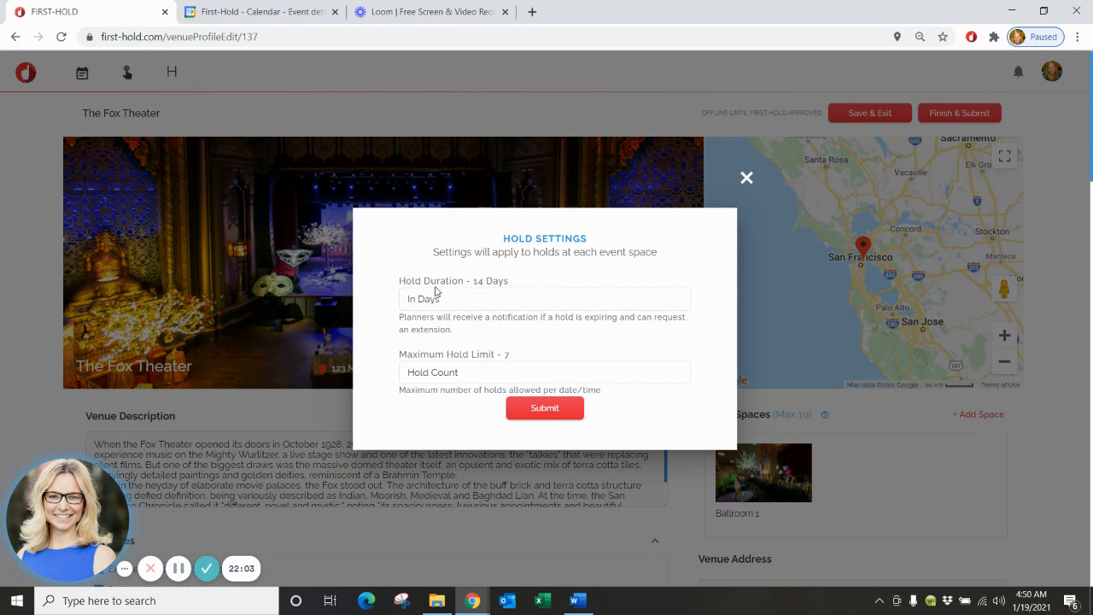
{"action": "left_click", "coordinate": [477, 300]}
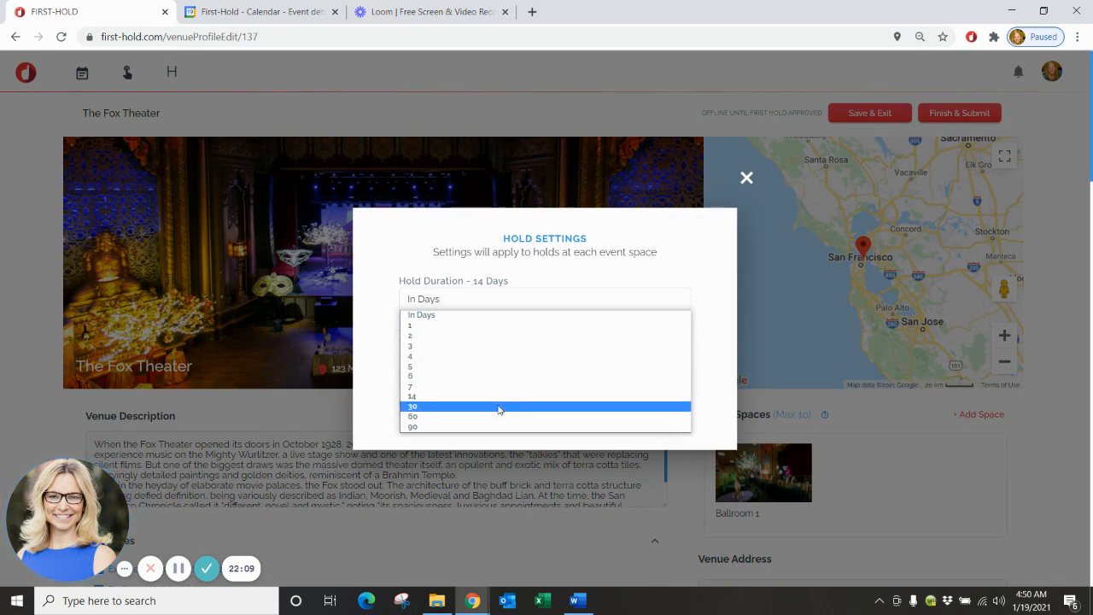
{"action": "left_click", "coordinate": [517, 284]}
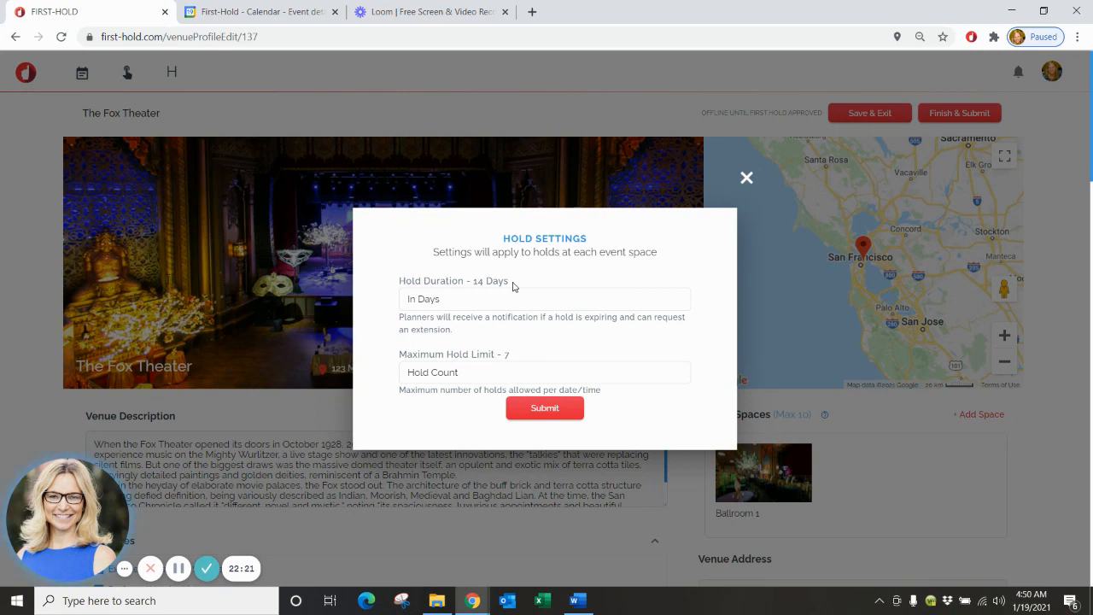
{"action": "left_click", "coordinate": [485, 380]}
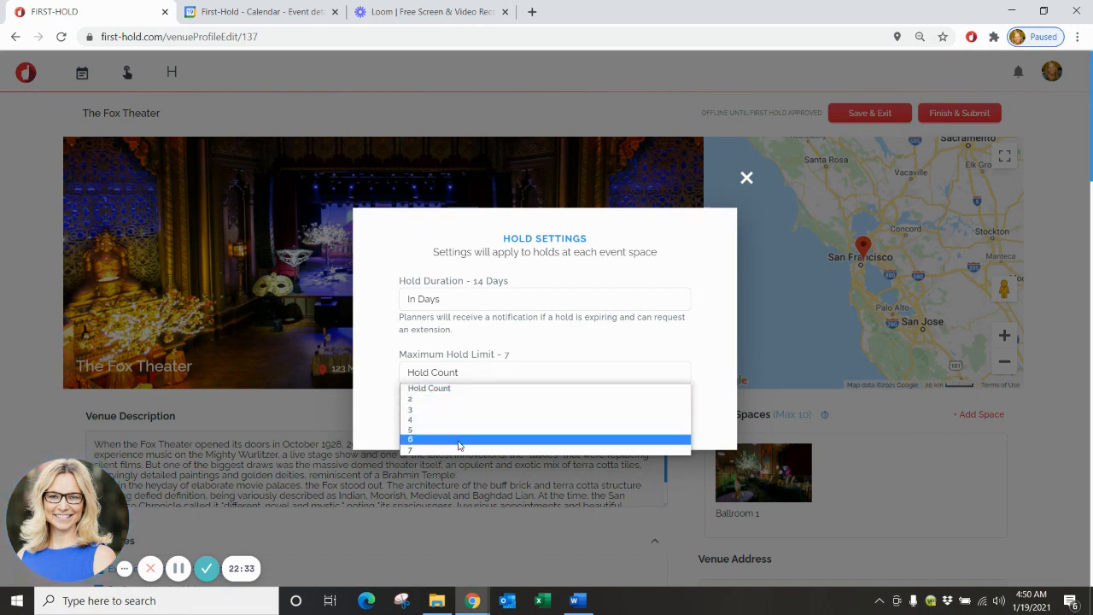
{"action": "left_click", "coordinate": [547, 355]}
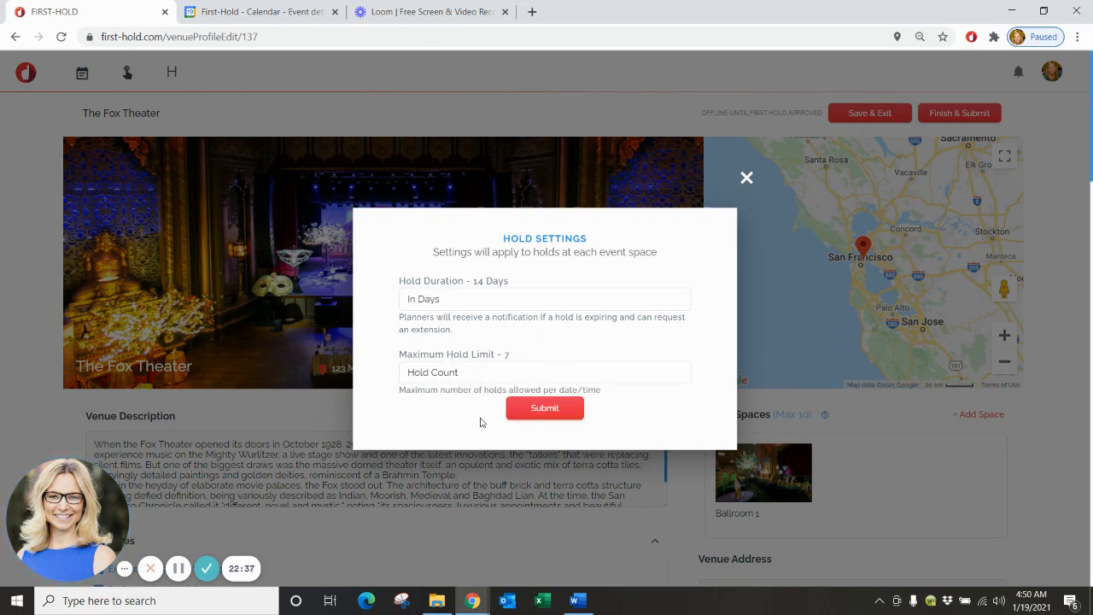
{"action": "left_click", "coordinate": [571, 414]}
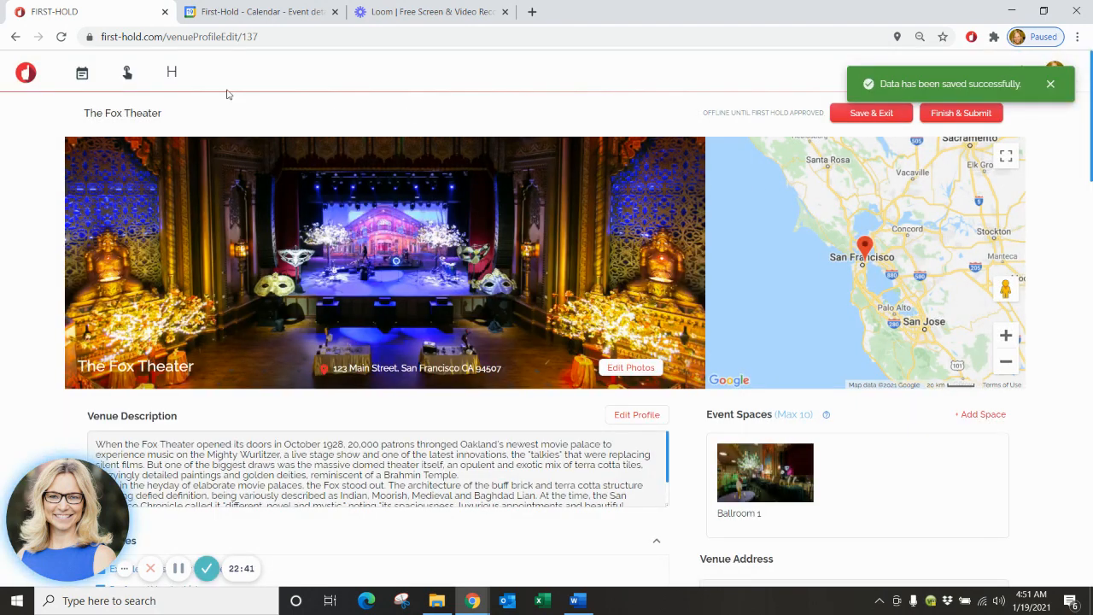
{"action": "left_click", "coordinate": [128, 75]}
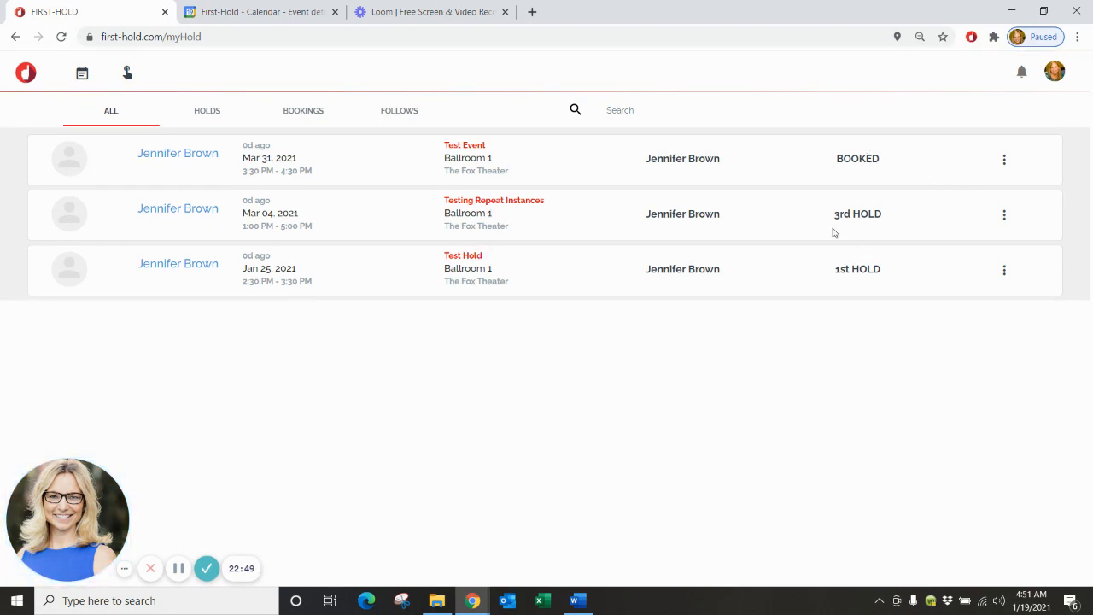
Check the booked Test Event entry's options, then filter My Hold to the empty Follows list.
{"action": "left_click", "coordinate": [1004, 162]}
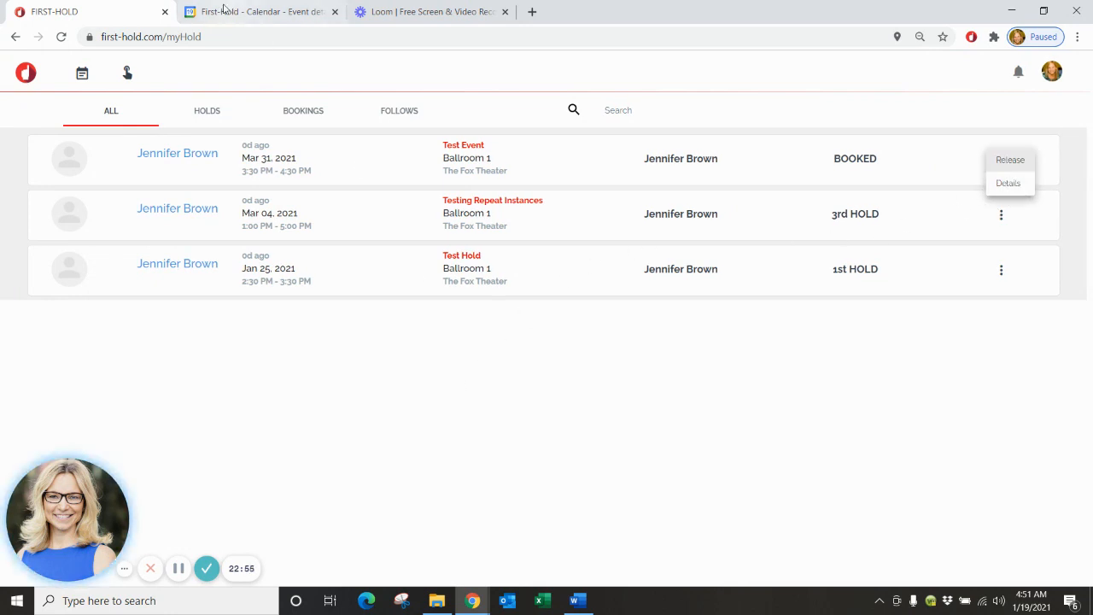
{"action": "left_click", "coordinate": [404, 109]}
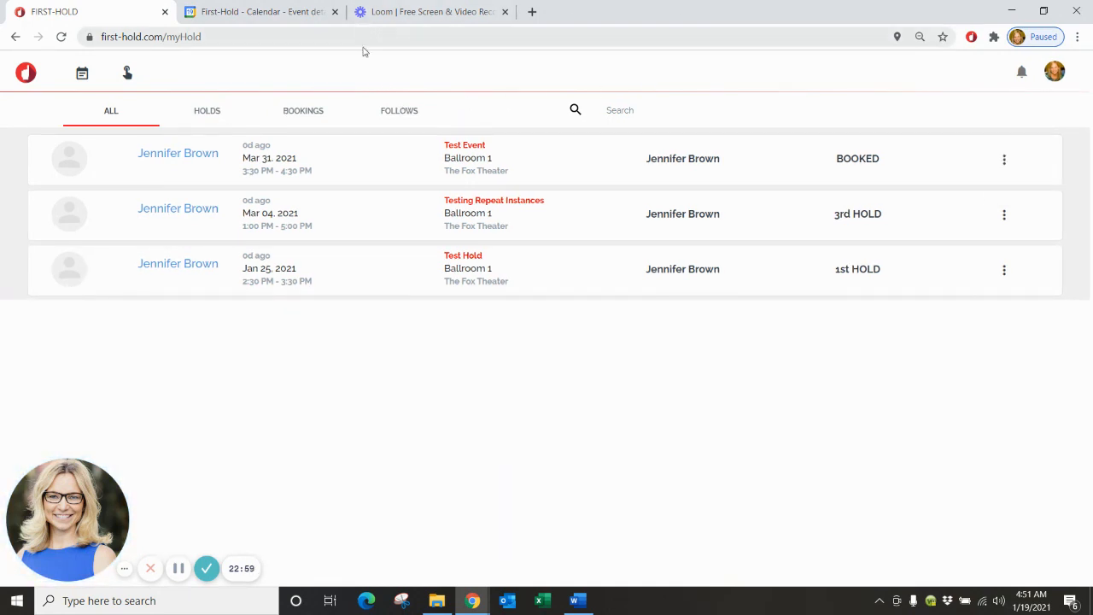
{"action": "left_click", "coordinate": [392, 118]}
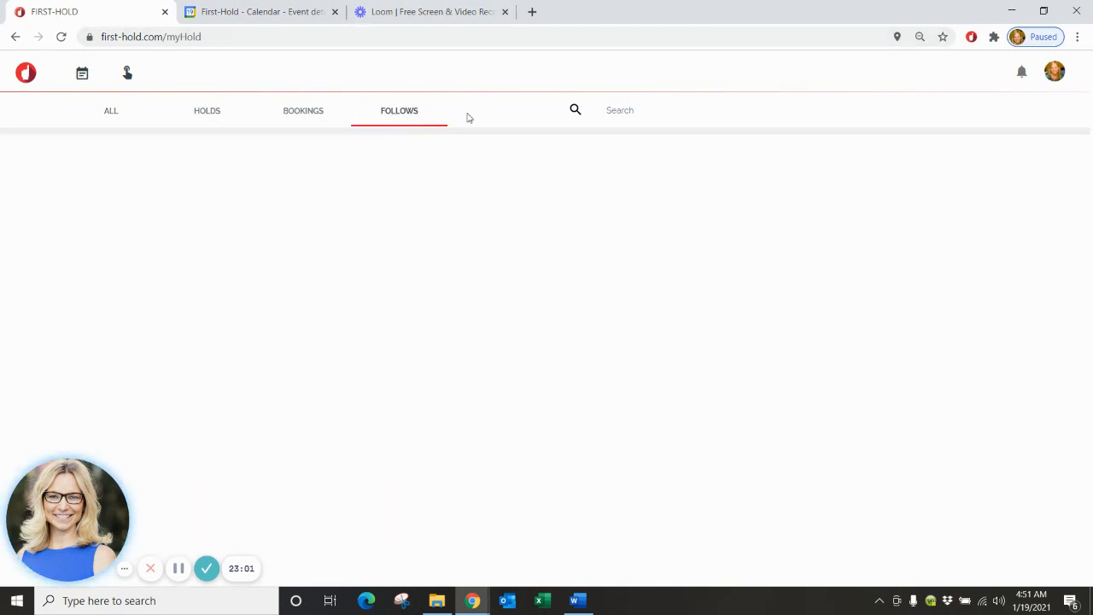
Go back to the FIRST-HOLD public home page via the logo.
{"action": "left_click", "coordinate": [29, 87]}
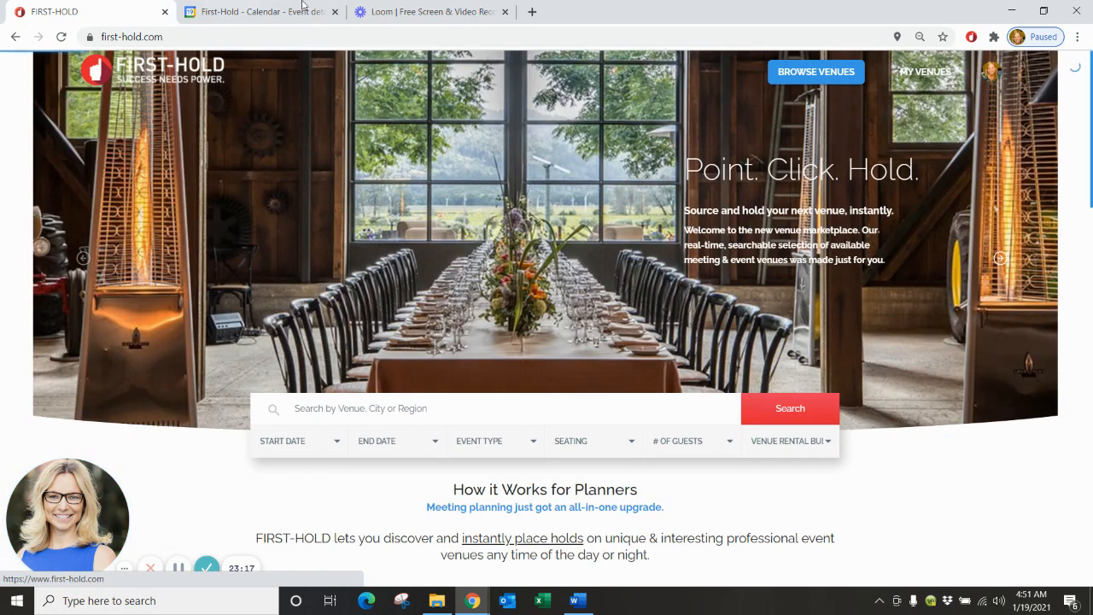